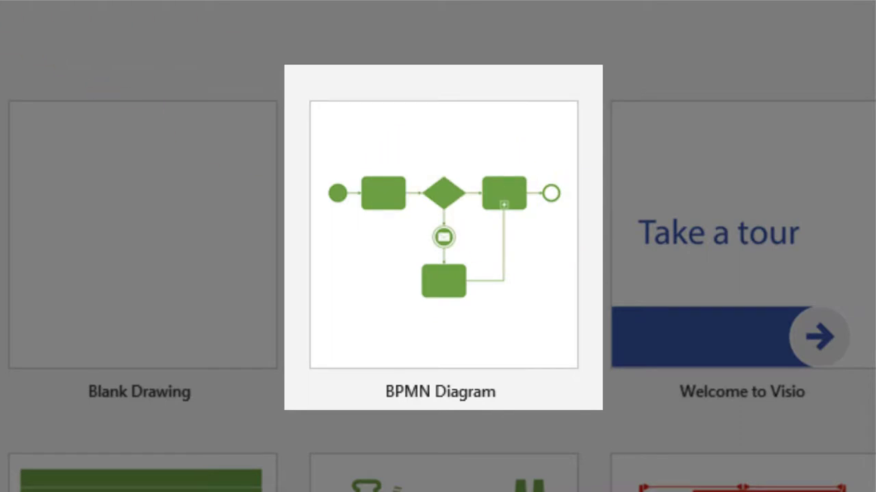
# Search the available templates for 'bpmn'.
pyautogui.click(125, 67)
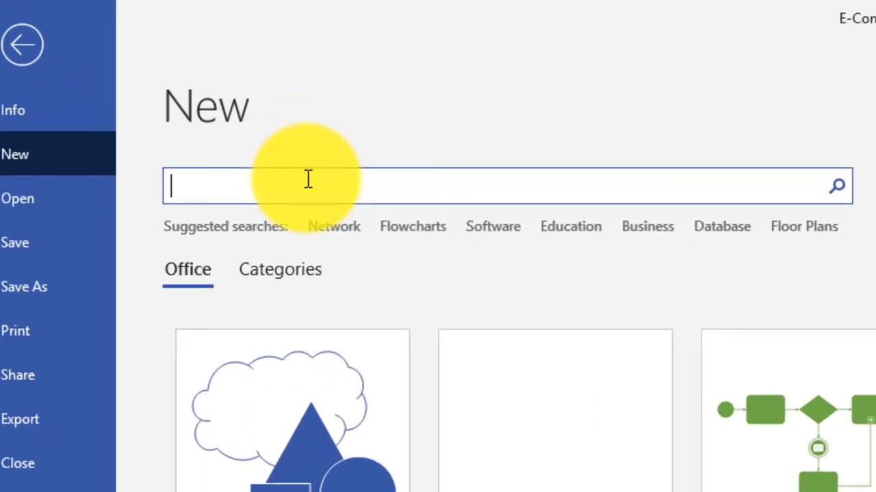
pyautogui.write('bpmn')
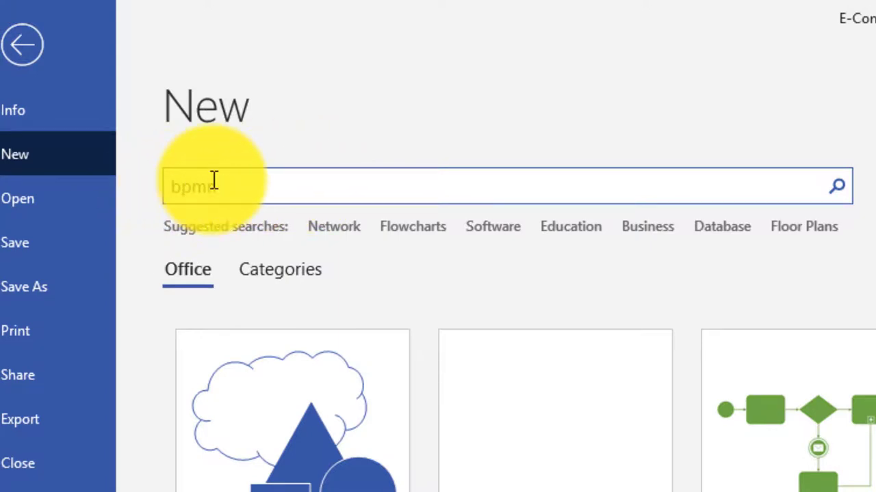
pyautogui.press('Return')
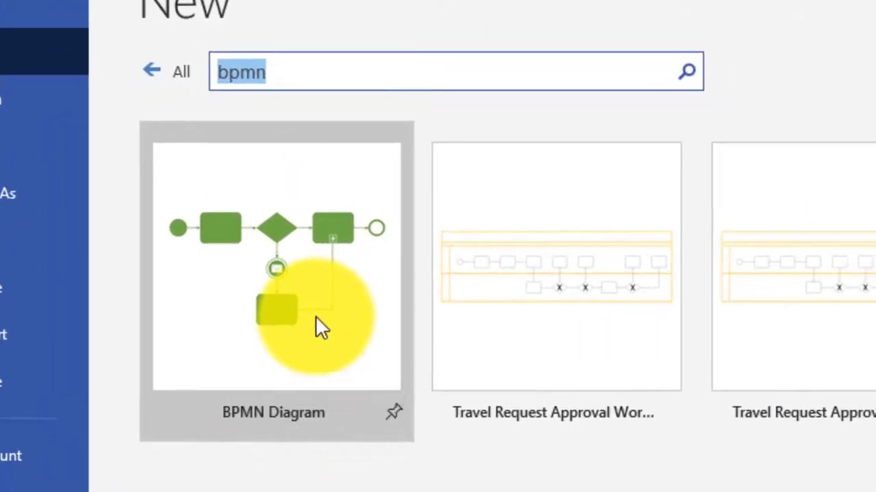
# Create Drawing1 from the BPMN Diagram's Process with Multiple Roles variant.
pyautogui.click(347, 335)
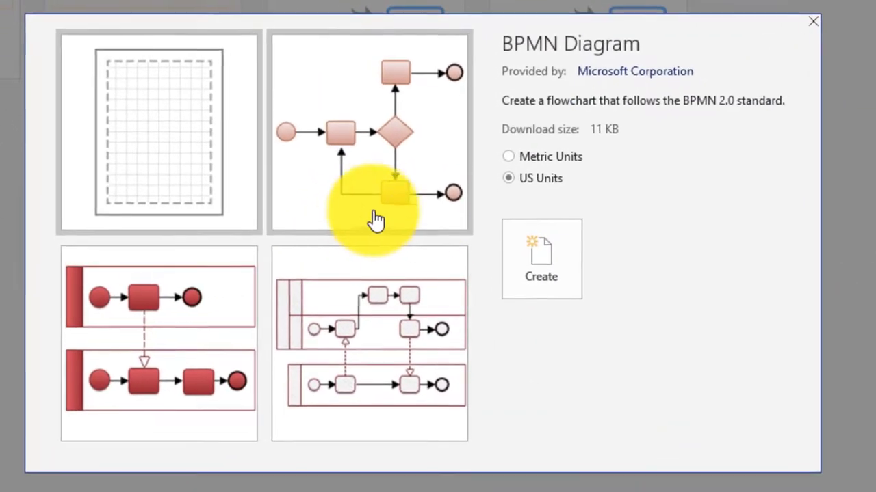
pyautogui.click(425, 232)
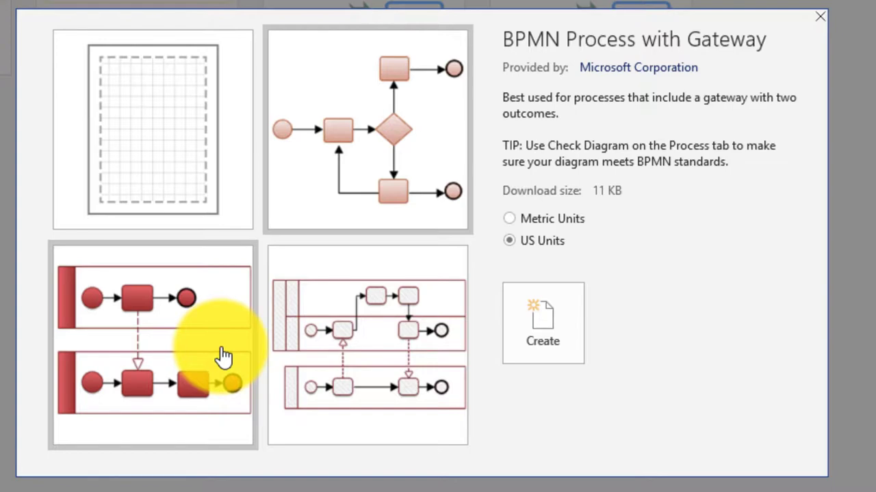
pyautogui.click(224, 356)
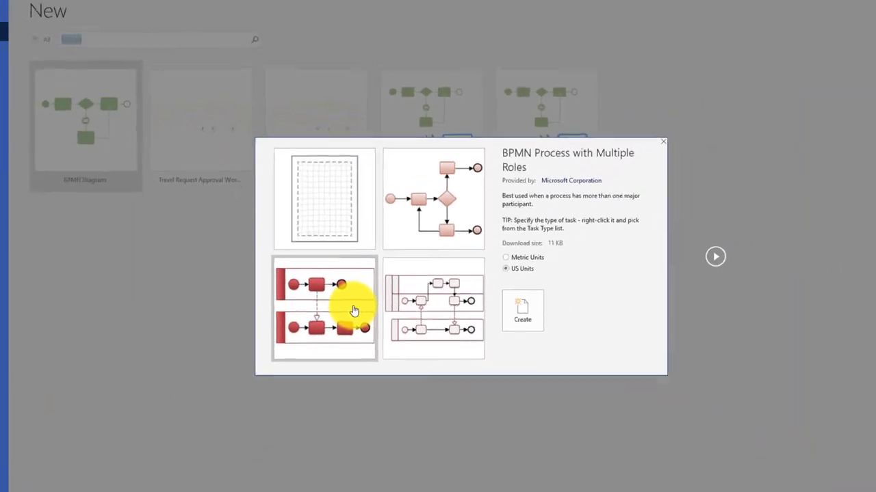
pyautogui.doubleClick(210, 349)
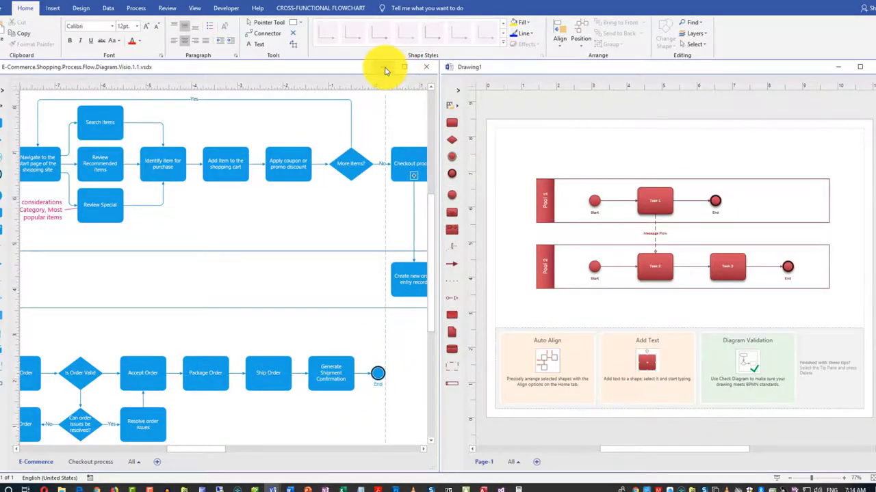
# Maximize Drawing1 and delete the sample two-pool diagram and the tips panel.
pyautogui.click(385, 70)
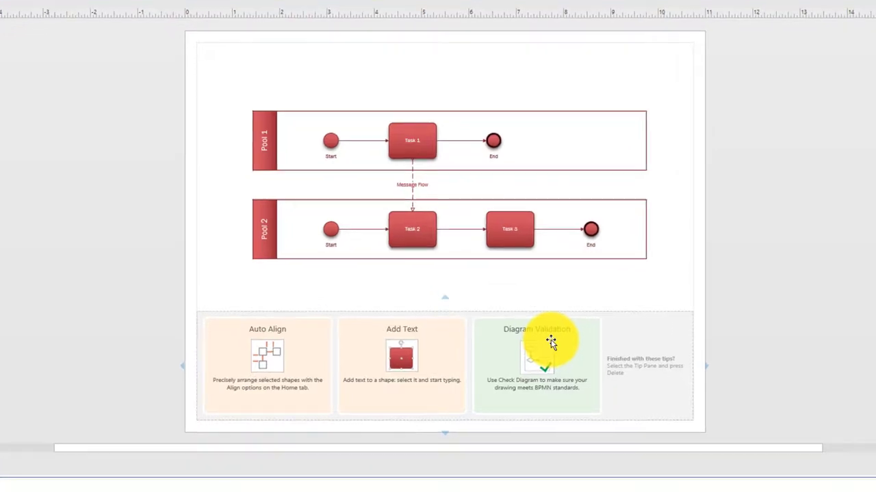
pyautogui.moveTo(226, 72); pyautogui.dragTo(682, 272)
pyautogui.press('Delete')
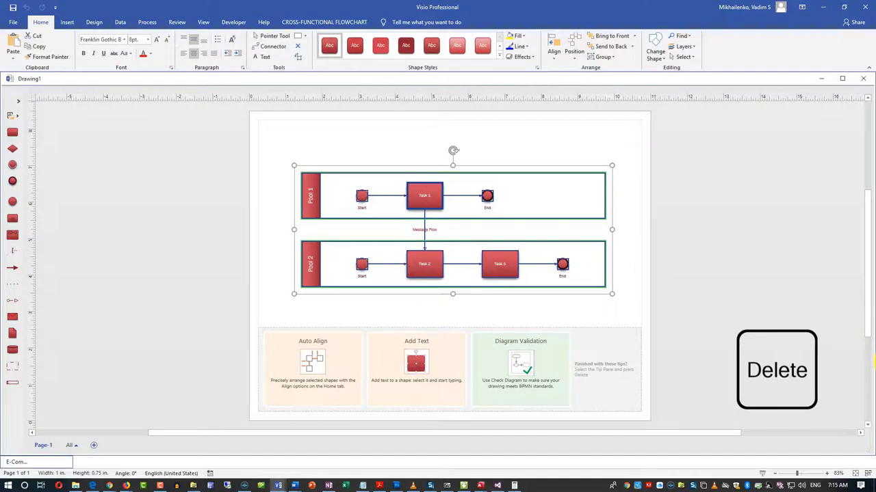
pyautogui.moveTo(239, 305); pyautogui.dragTo(716, 416)
pyautogui.press('Delete')
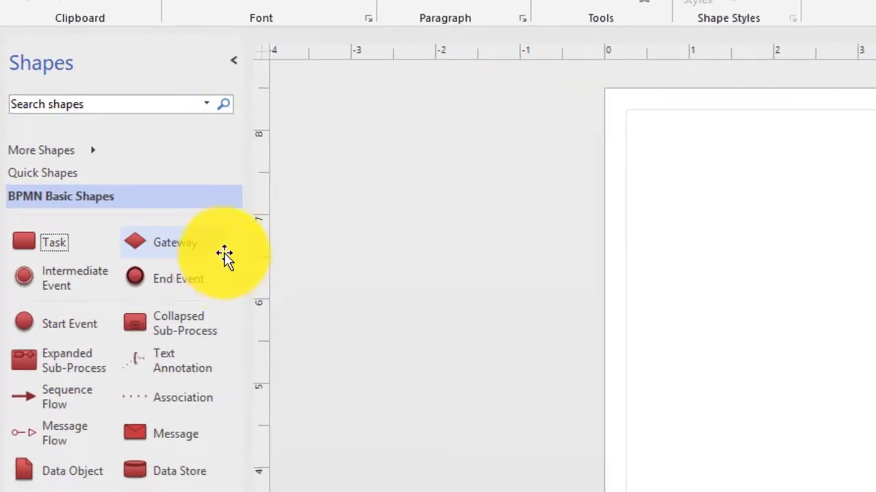
pyautogui.moveTo(226, 251)
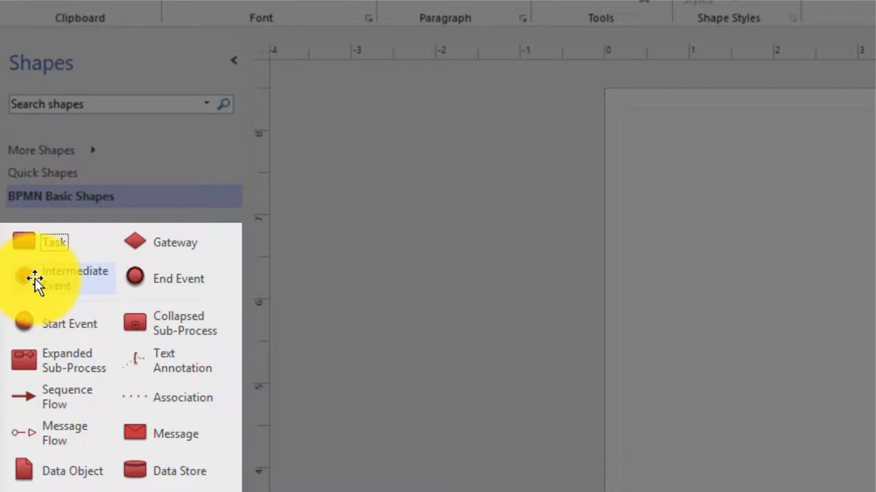
pyautogui.moveTo(34, 281)
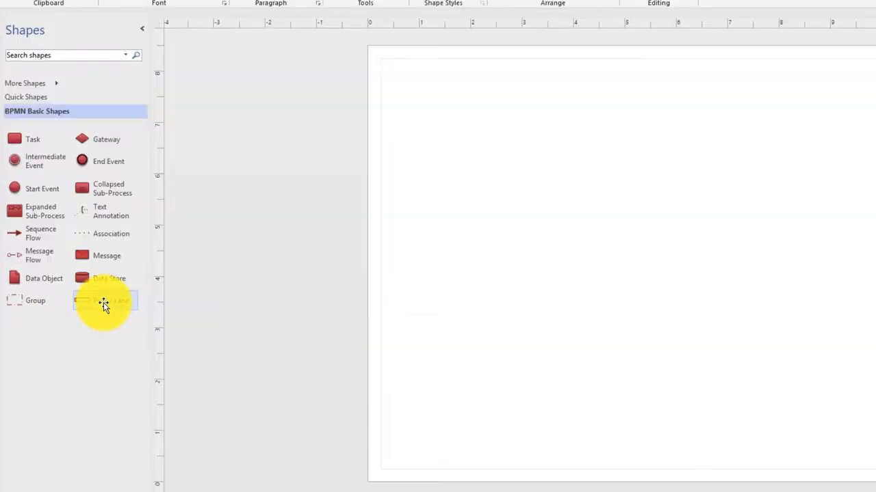
# Drop a Pool / Lane across the page width and label its header 'Customer'.
pyautogui.moveTo(103, 303); pyautogui.dragTo(513, 92)
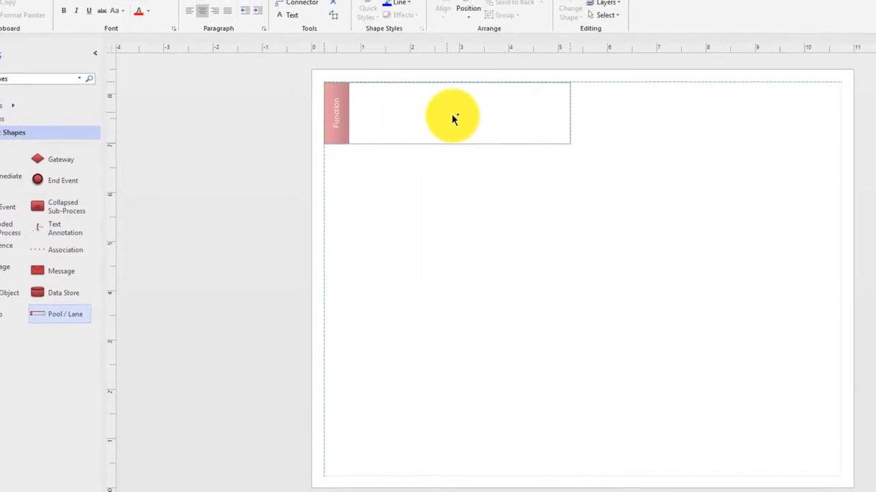
pyautogui.moveTo(451, 119); pyautogui.dragTo(453, 120)
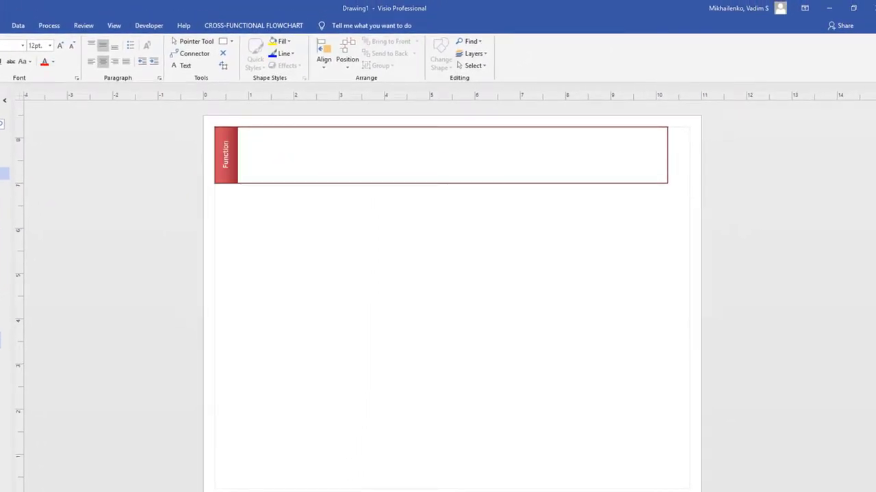
pyautogui.click(225, 163)
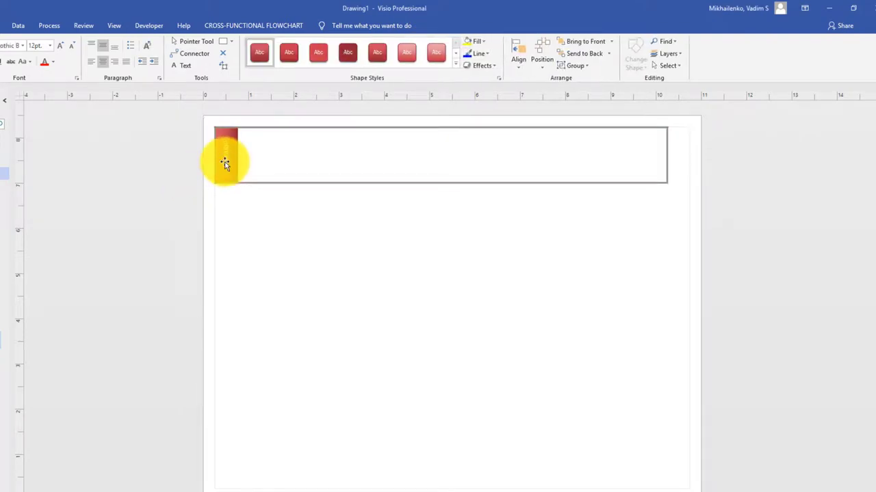
pyautogui.doubleClick(226, 163)
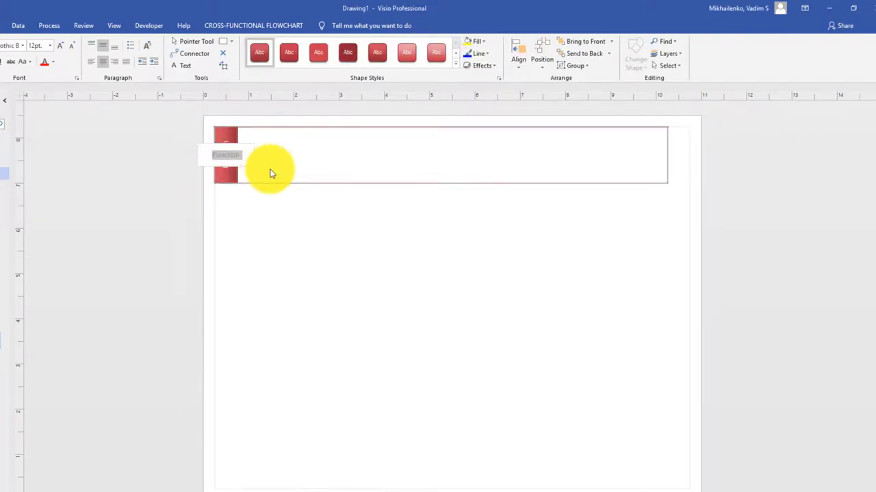
pyautogui.write('Customer')
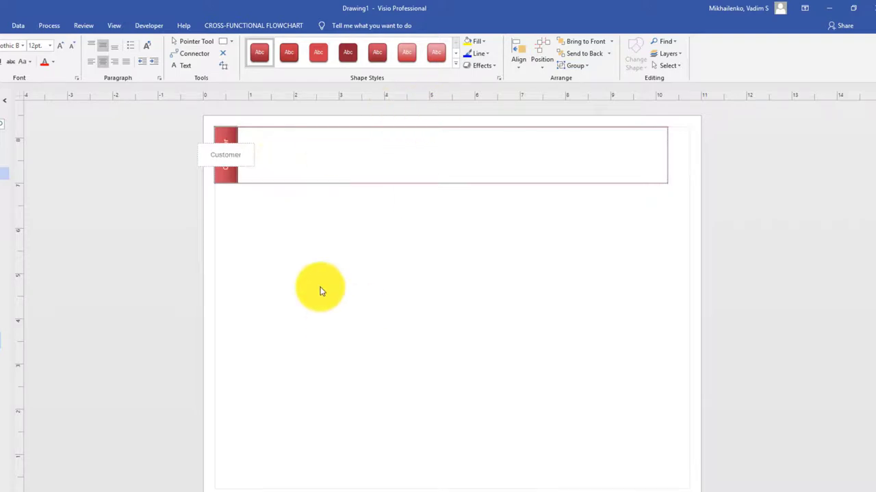
pyautogui.click(318, 291)
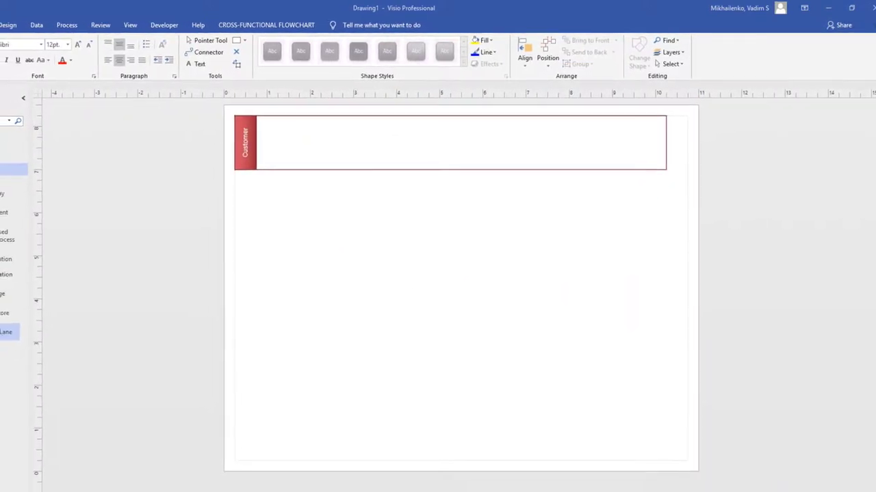
# Zoom to 125%, stretch the Customer lane's bottom edge down, and drop a Start Event inside.
pyautogui.click(834, 479)
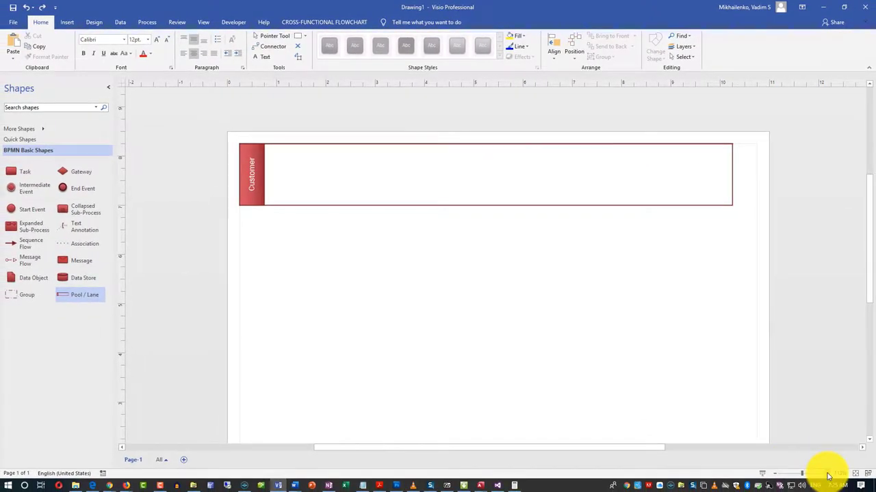
pyautogui.click(827, 477)
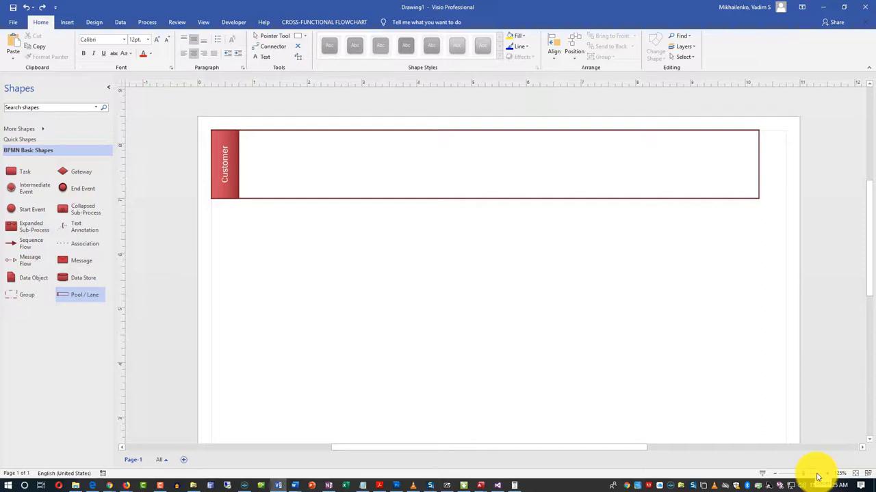
pyautogui.moveTo(484, 199); pyautogui.dragTo(486, 295)
pyautogui.moveTo(13, 210); pyautogui.dragTo(289, 226)
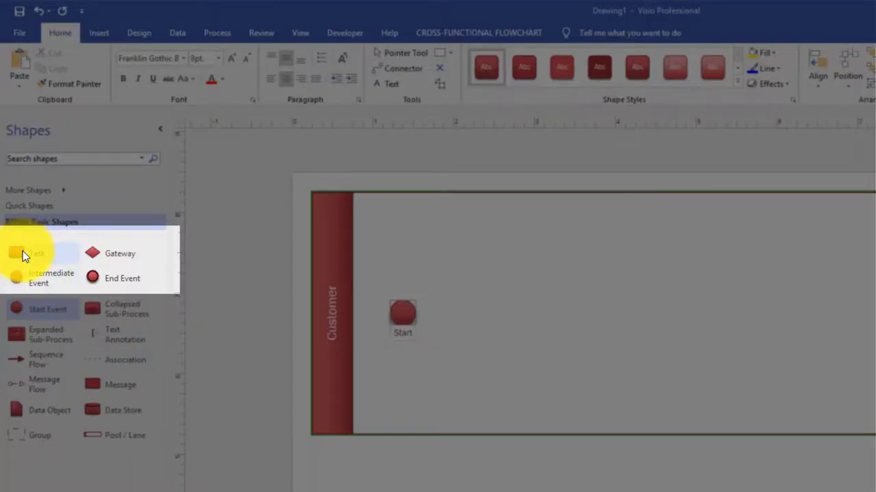
# Select the Start event so its AutoConnect quick-shape options appear.
pyautogui.moveTo(22, 254); pyautogui.dragTo(407, 315)
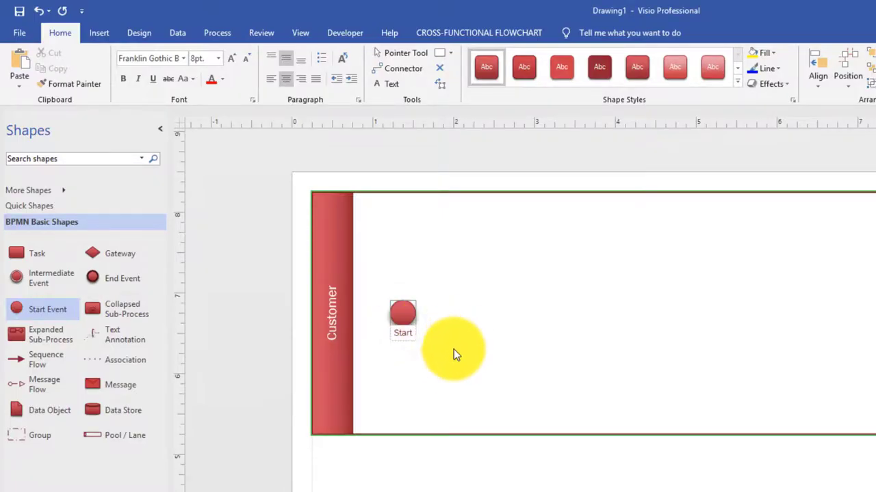
pyautogui.click(406, 319)
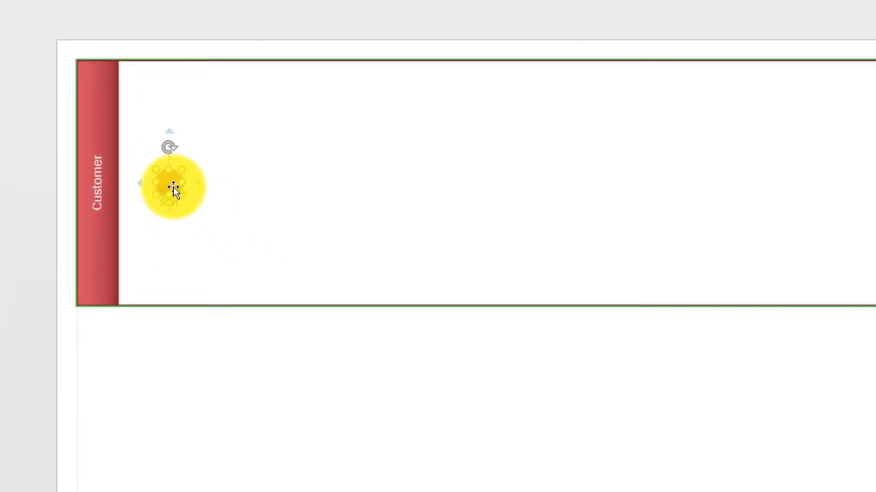
pyautogui.moveTo(195, 188); pyautogui.dragTo(196, 189)
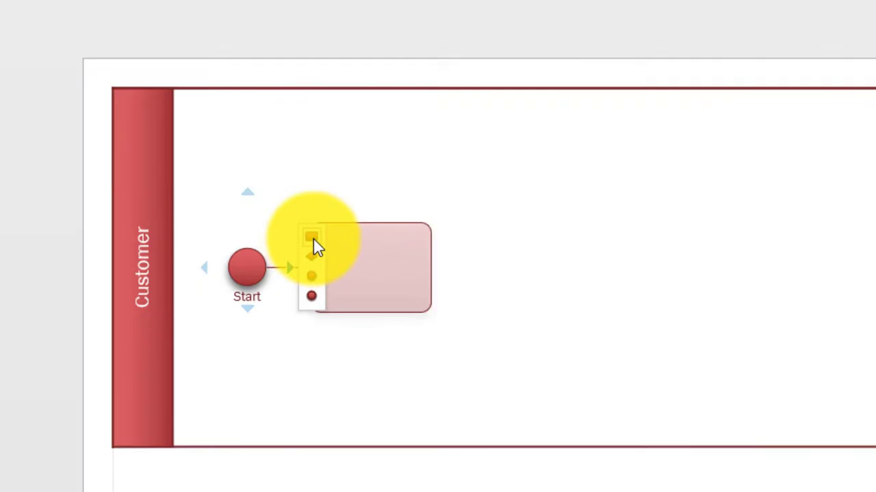
# Add a task connected after Start, labelled 'Nativate to the start page of the shopping site'.
pyautogui.click(313, 239)
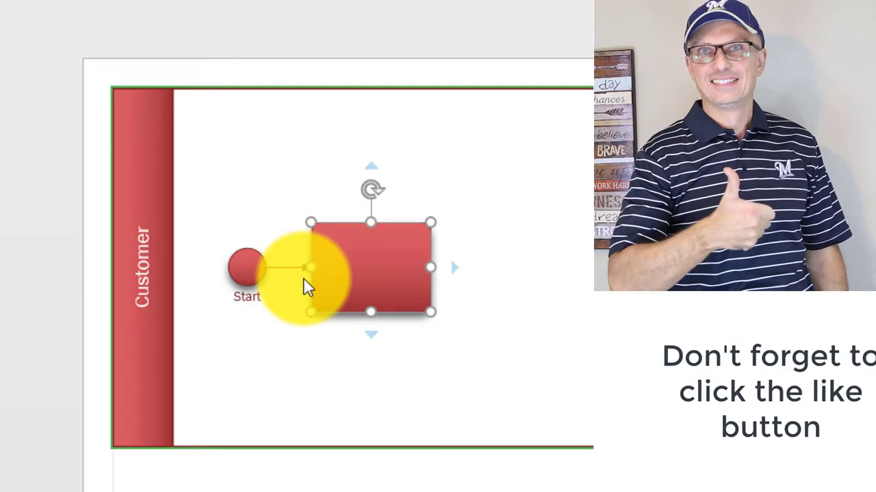
pyautogui.moveTo(303, 278); pyautogui.dragTo(304, 296)
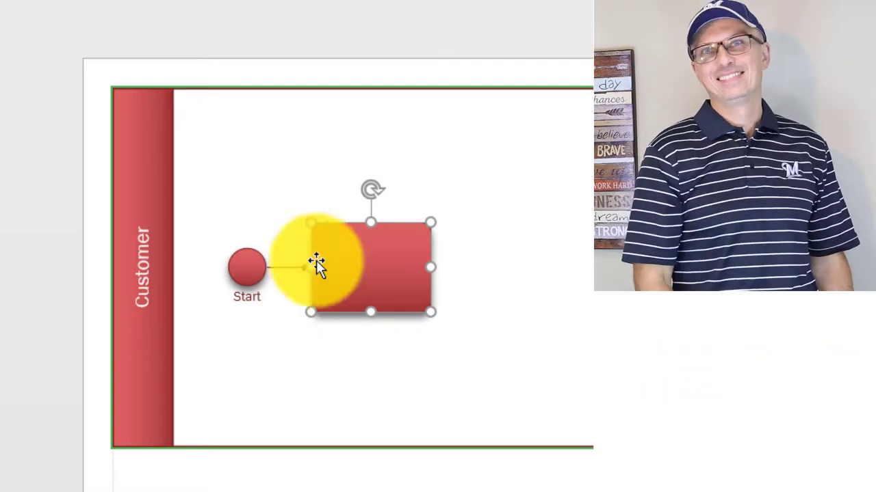
pyautogui.moveTo(371, 279)
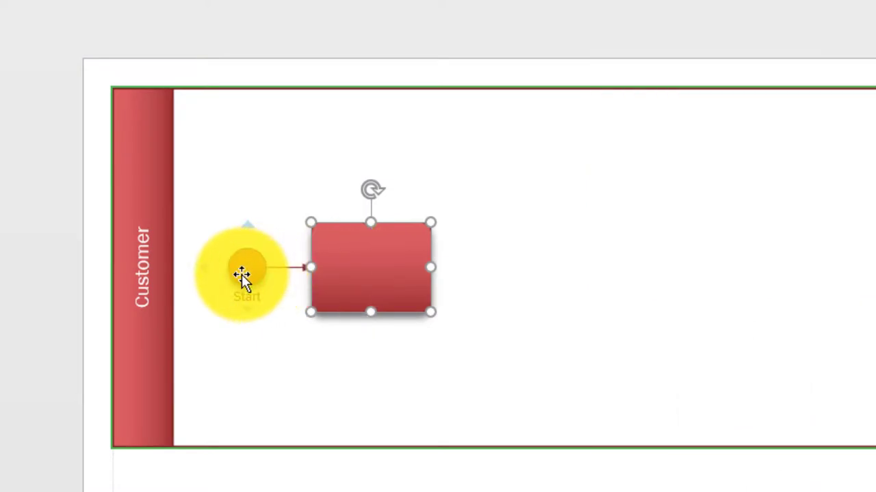
pyautogui.click(355, 271)
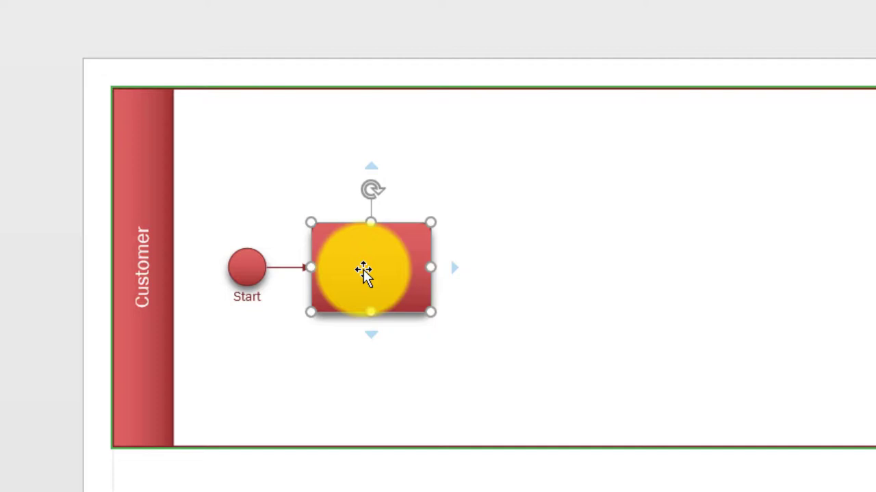
pyautogui.doubleClick(363, 272)
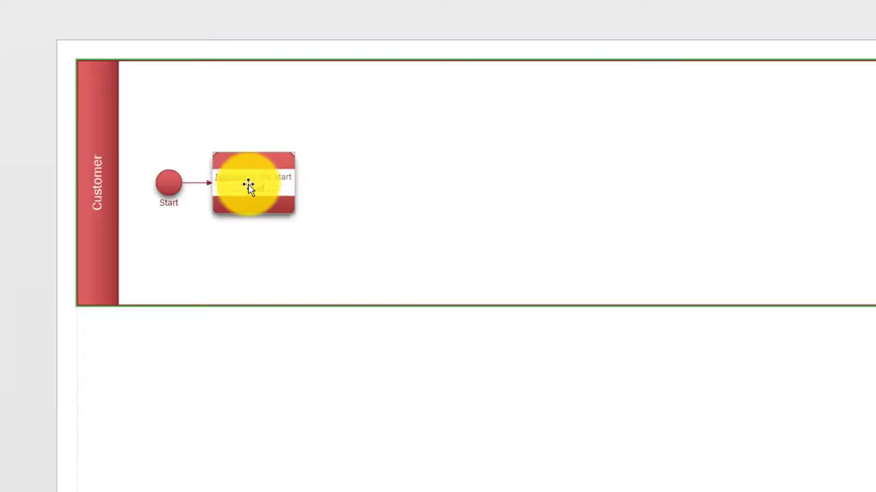
pyautogui.write('ge of the shopping site')
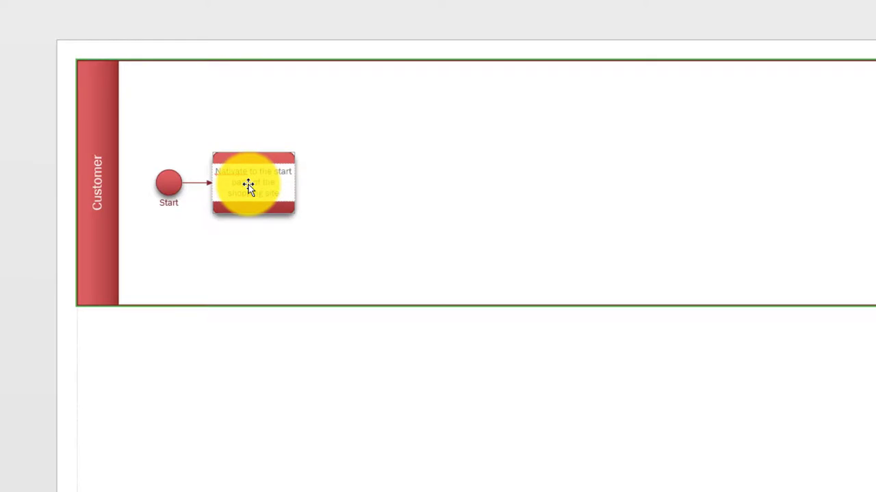
pyautogui.press('Escape')
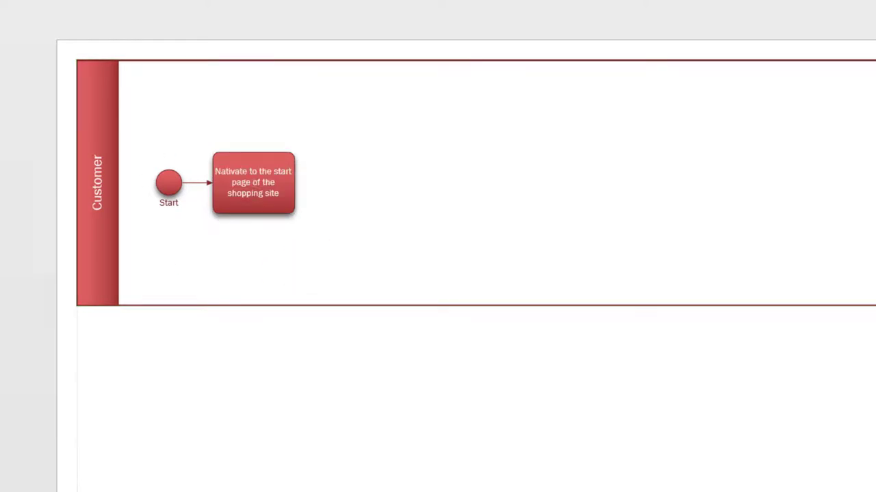
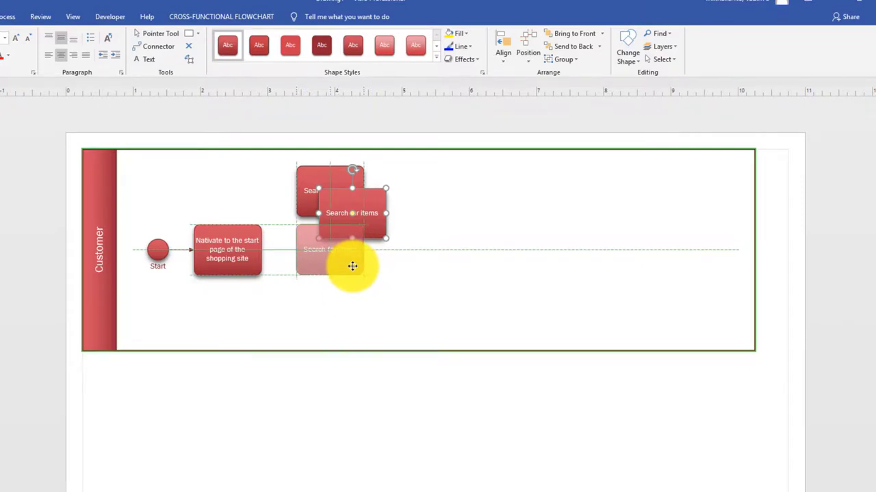
# Relabel the lower copy of Search for items as 'Review Recommended items'.
pyautogui.moveTo(352, 266); pyautogui.dragTo(344, 264)
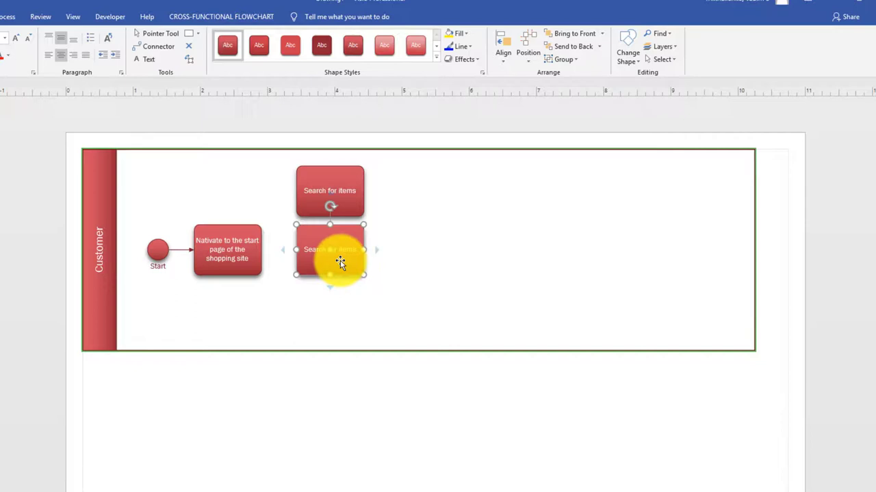
pyautogui.doubleClick(340, 262)
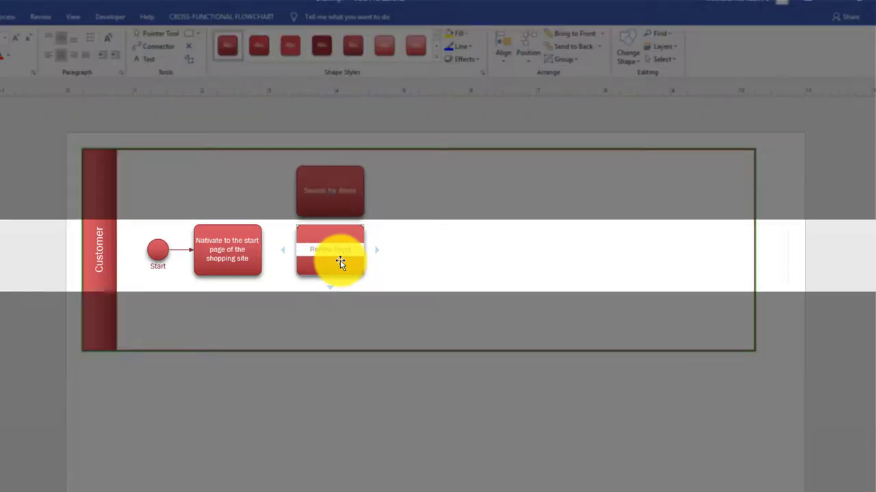
pyautogui.write('Review Recommended it')
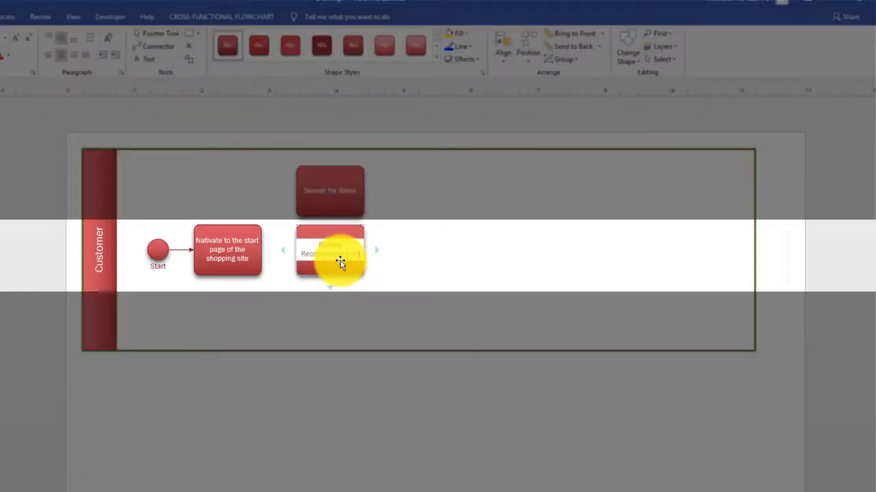
pyautogui.write('ems')
pyautogui.click(496, 293)
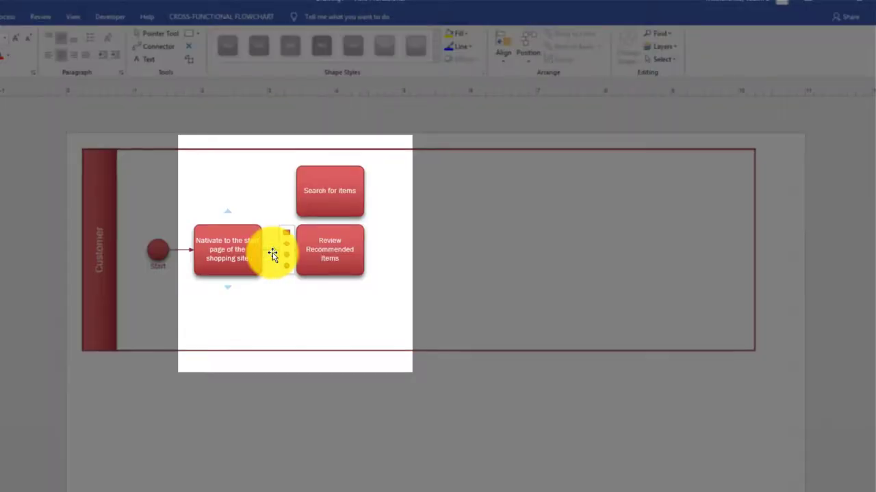
# Add a step connected from the start-page step, positioned beneath Review Recommended Items, and label it Review Special.
pyautogui.click(286, 240)
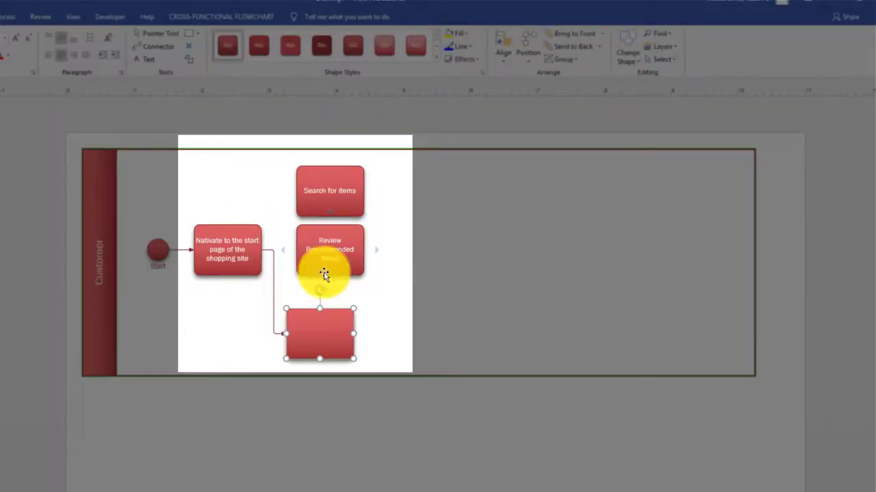
pyautogui.moveTo(322, 328)
pyautogui.mouseDown()
pyautogui.moveTo(336, 334)
pyautogui.moveTo(334, 315)
pyautogui.mouseUp()
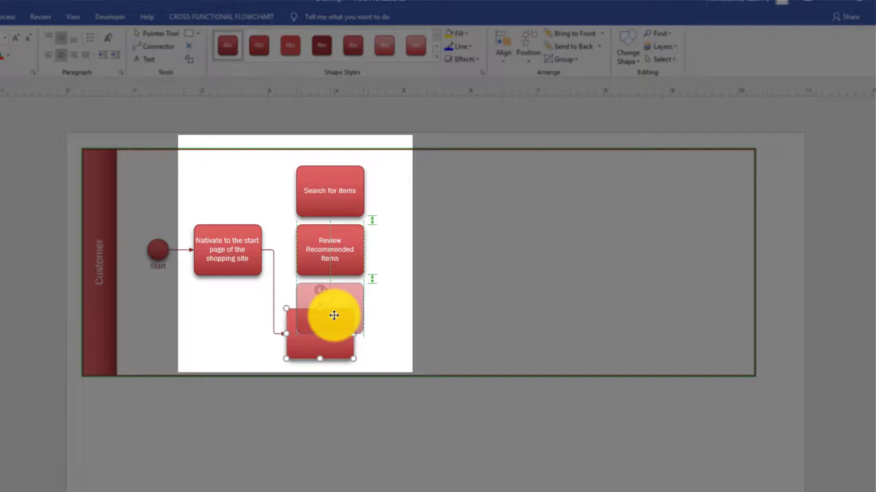
pyautogui.moveTo(334, 315); pyautogui.dragTo(335, 314)
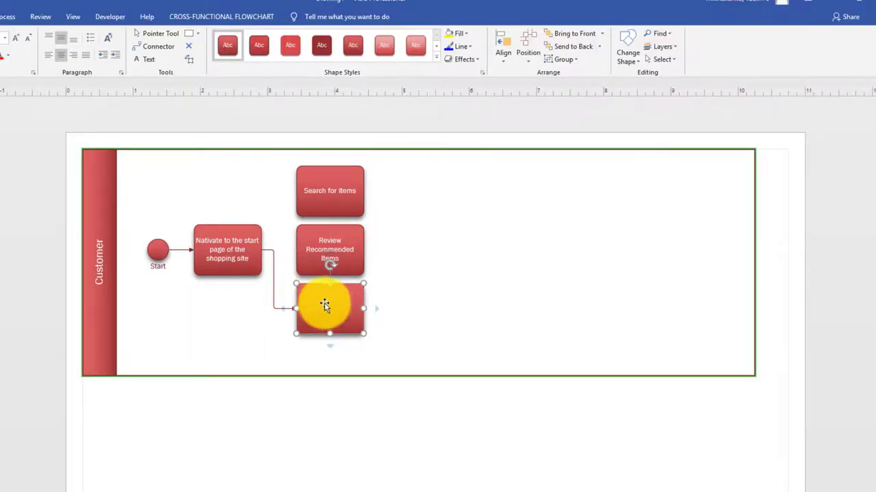
pyautogui.doubleClick(325, 304)
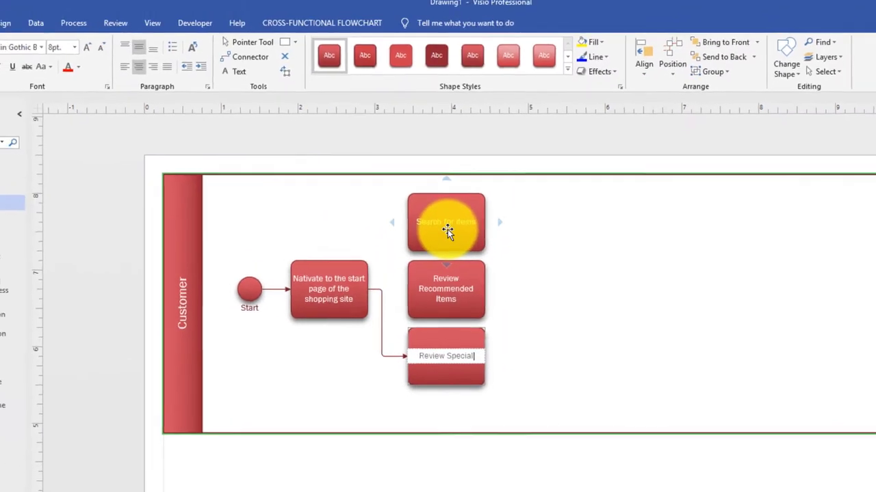
# Draw connectors from the start-page step to Search for items and to Review Recommended Items.
pyautogui.click(250, 57)
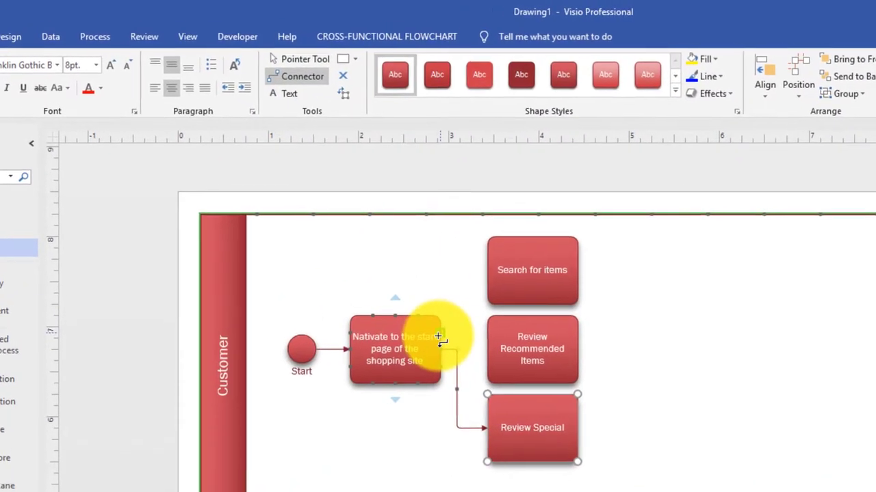
pyautogui.moveTo(460, 331); pyautogui.dragTo(487, 271)
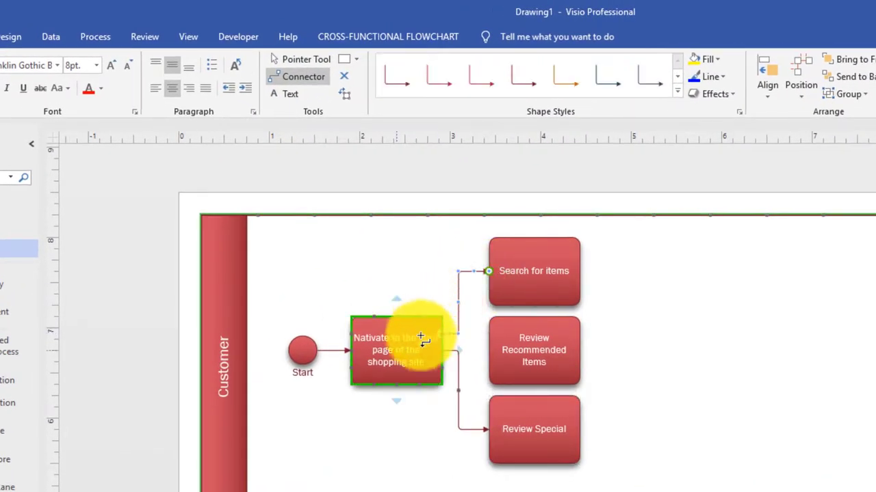
pyautogui.click(314, 69)
pyautogui.click(458, 404)
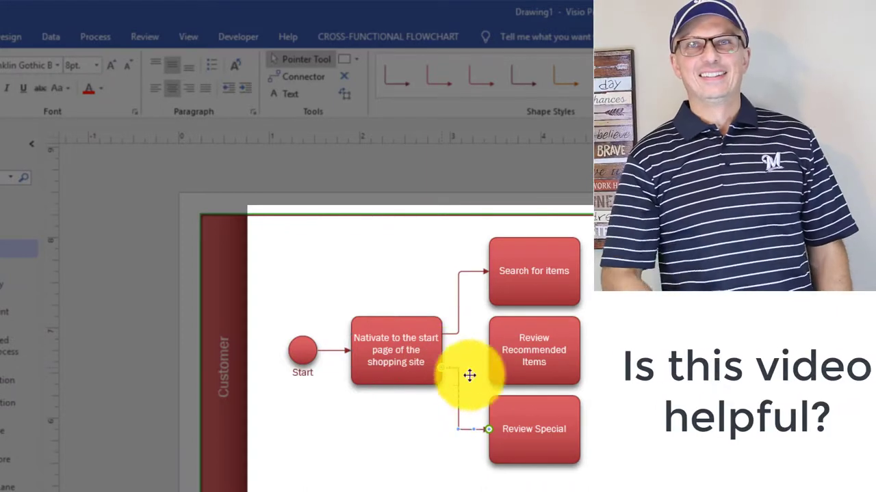
pyautogui.click(301, 79)
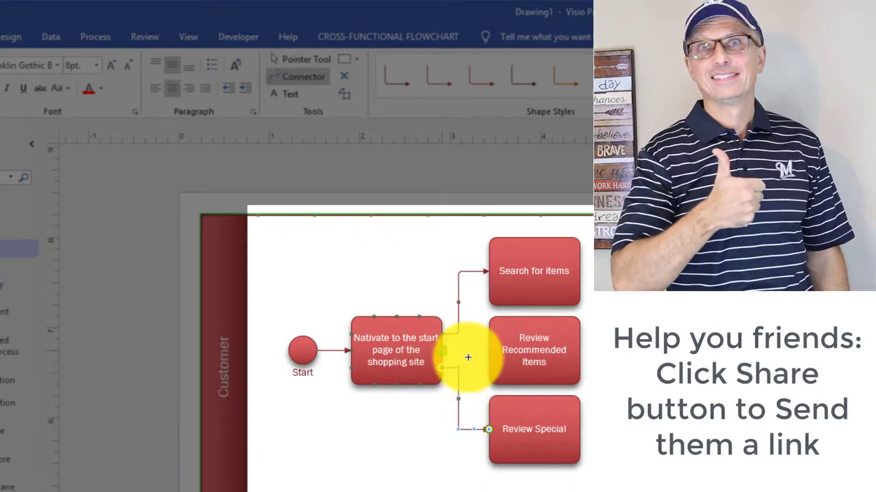
pyautogui.moveTo(474, 357); pyautogui.dragTo(484, 356)
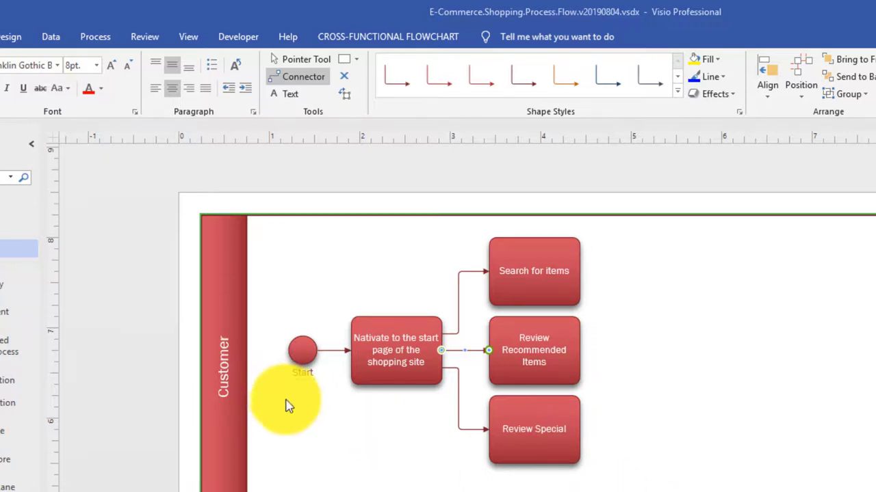
# Attach a connected 'Identify Item for purchase' step after Review Recommended Items.
pyautogui.click(553, 361)
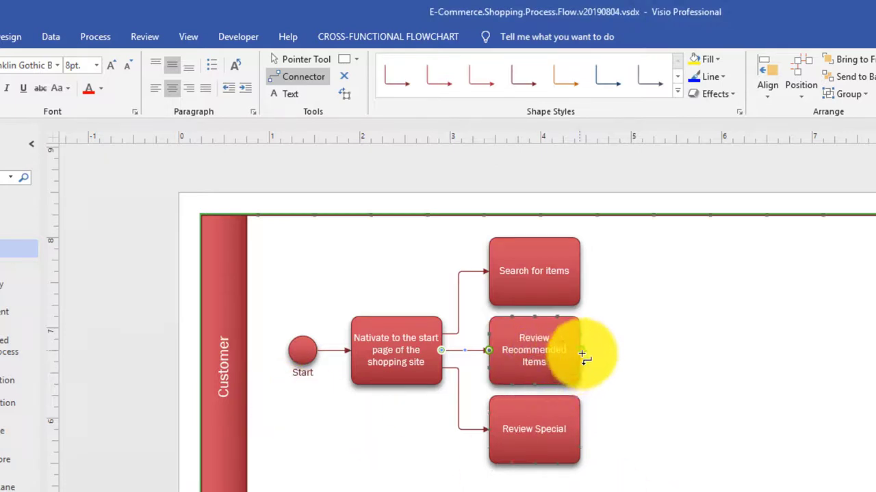
pyautogui.click(303, 61)
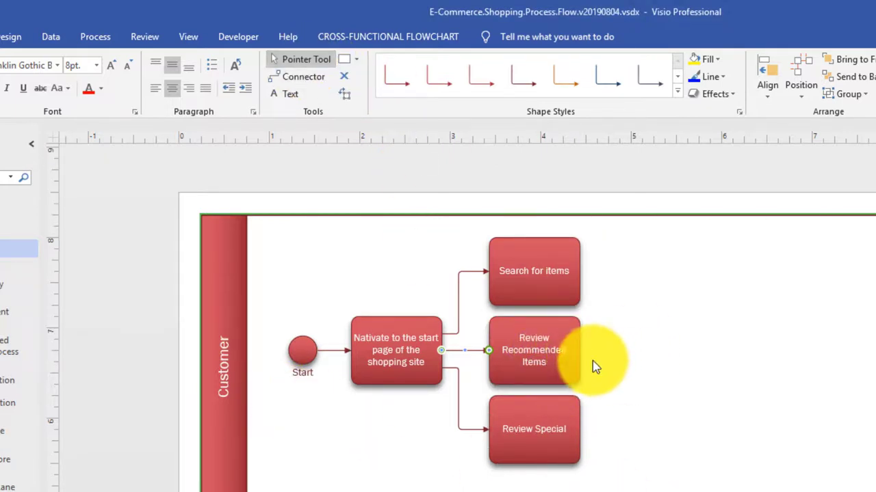
pyautogui.moveTo(594, 353)
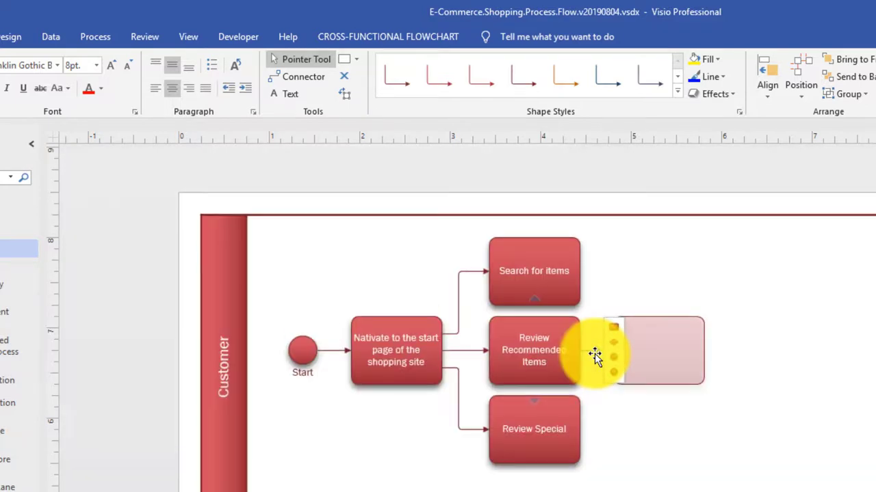
pyautogui.click(614, 329)
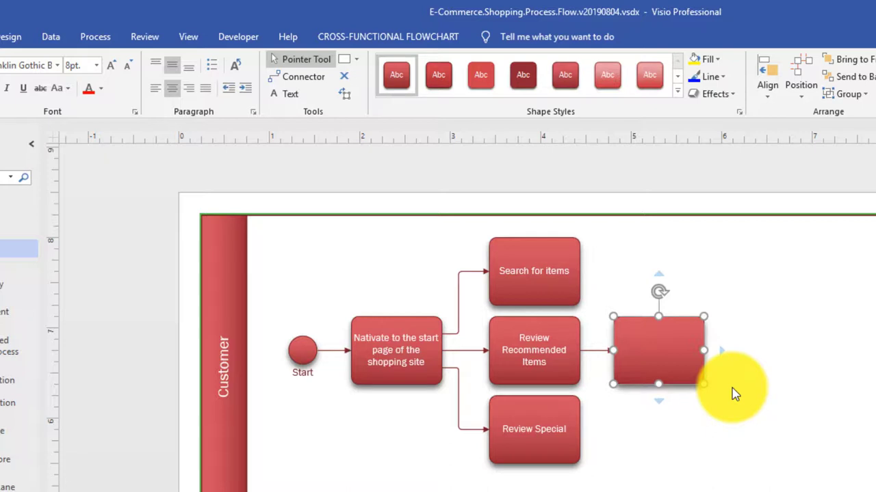
pyautogui.write('Identify Item for ')
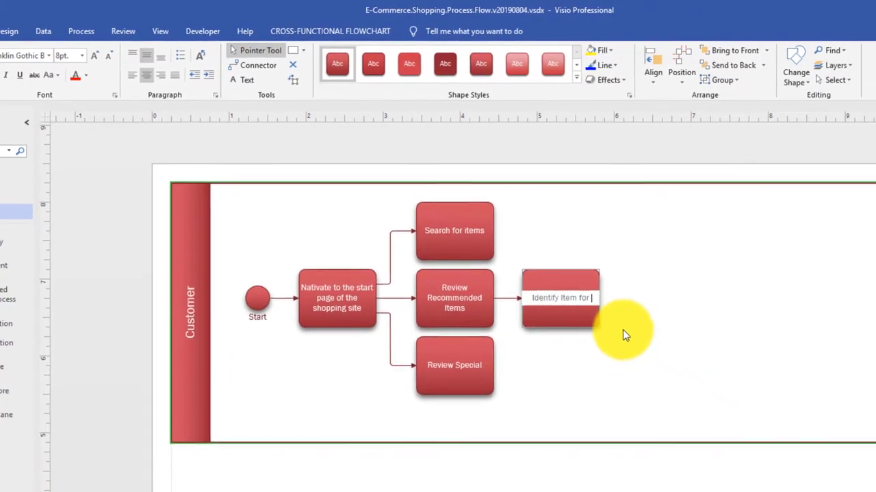
pyautogui.write('purchase')
pyautogui.click(454, 364)
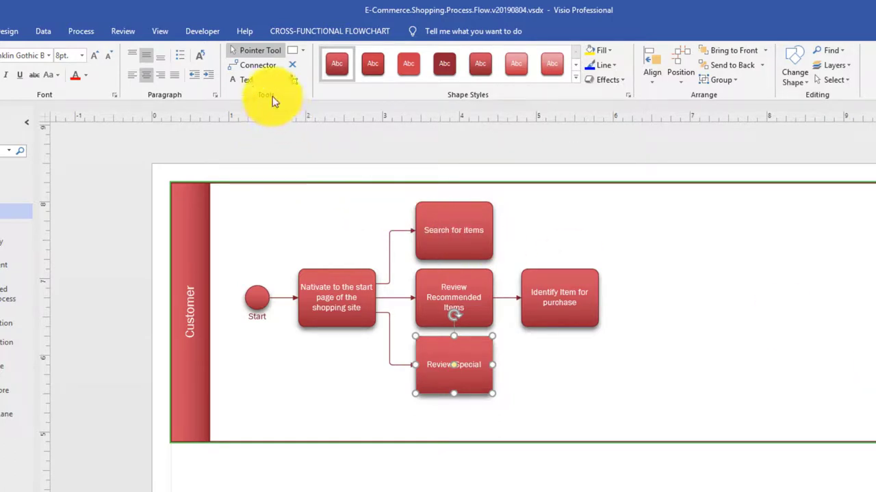
# Connect Search for items and Review Special into Identify Item for purchase.
pyautogui.click(483, 237)
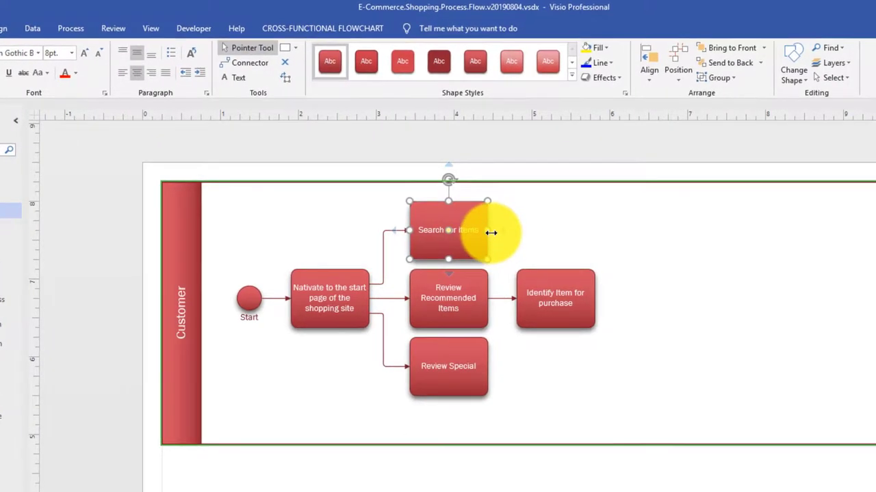
pyautogui.click(244, 57)
pyautogui.moveTo(481, 230); pyautogui.dragTo(536, 271)
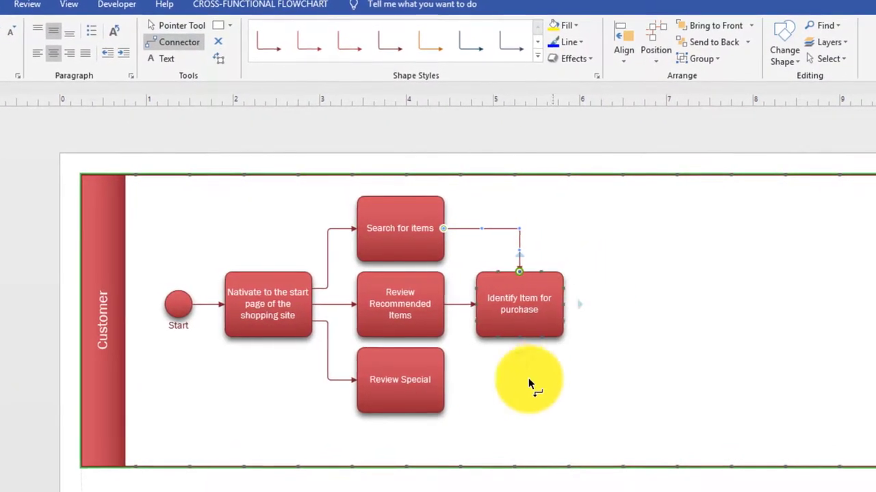
pyautogui.moveTo(443, 383); pyautogui.dragTo(518, 337)
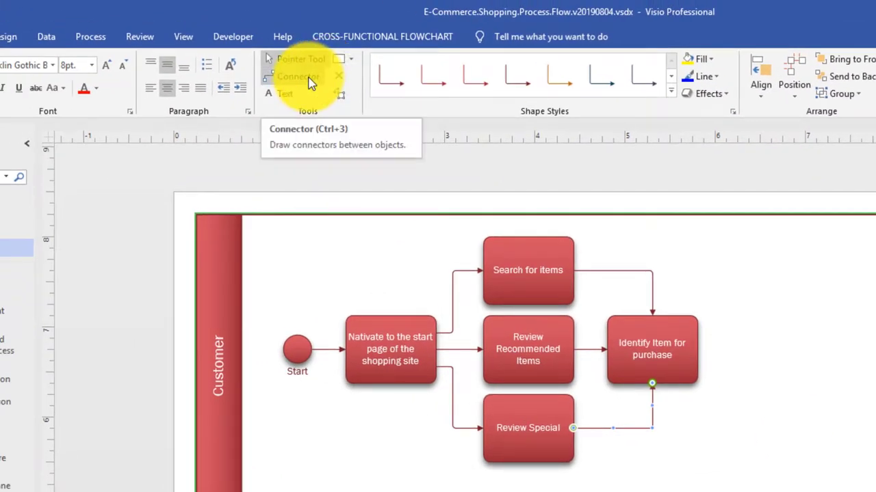
# AutoConnect a new rectangle step after Identify Item for purchase.
pyautogui.click(670, 361)
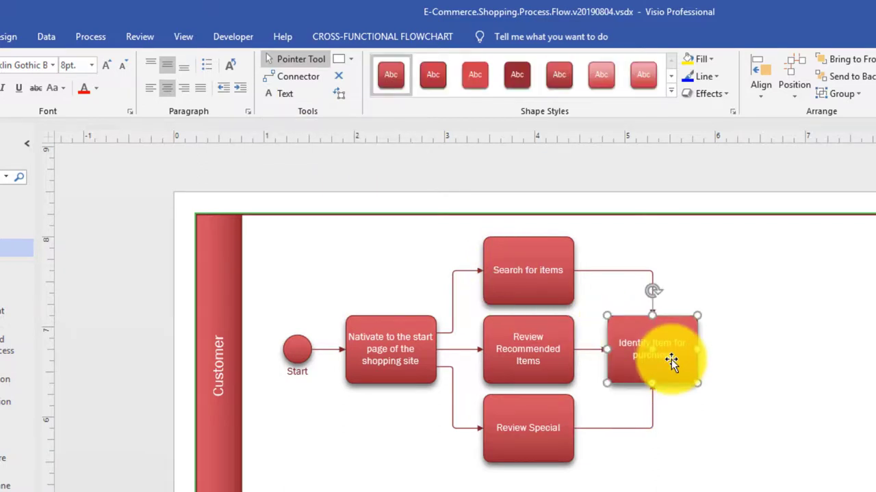
pyautogui.moveTo(724, 326)
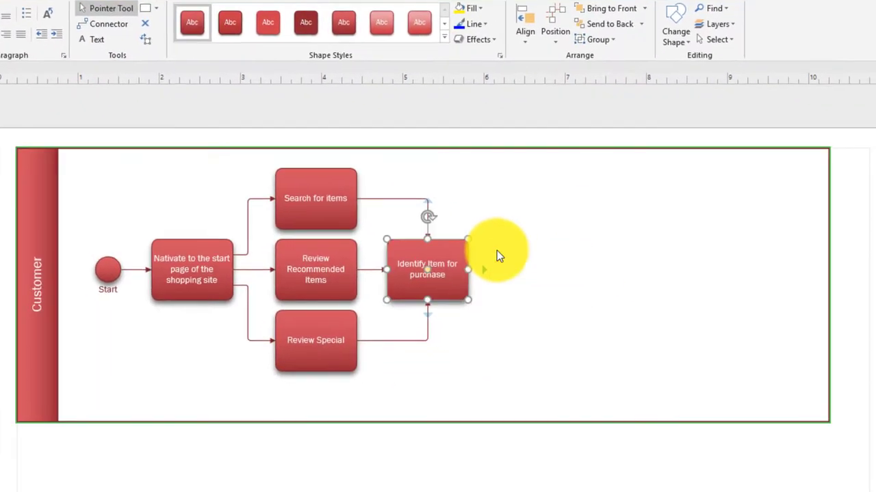
pyautogui.click(499, 255)
# Label the new rectangle 'Add item to the shopping cart'.
pyautogui.doubleClick(520, 274)
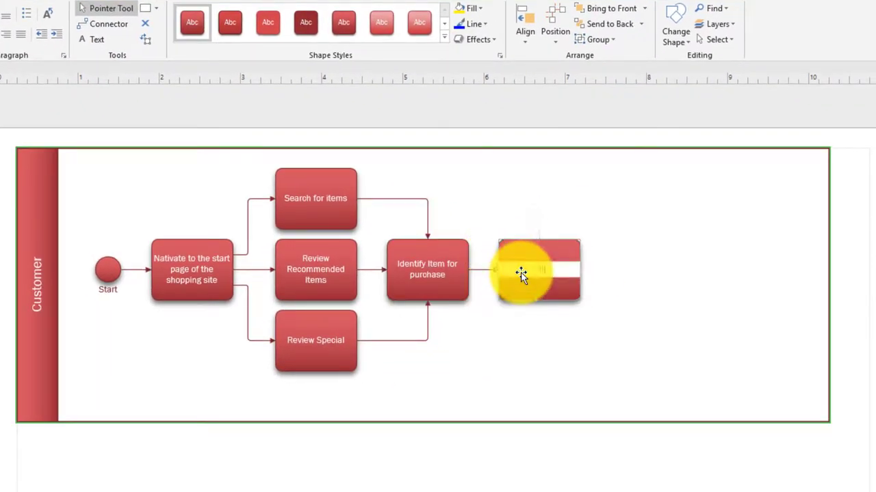
pyautogui.write('Add item to s')
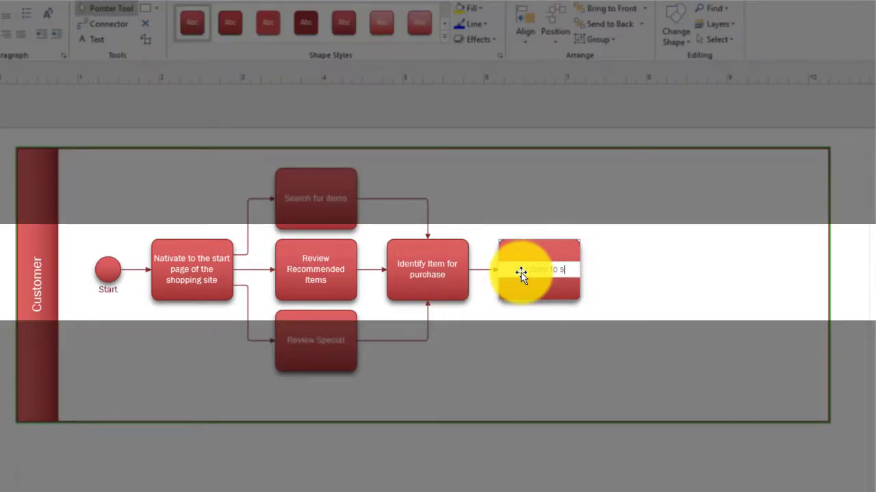
pyautogui.press('BackSpace')
pyautogui.write('the shopping')
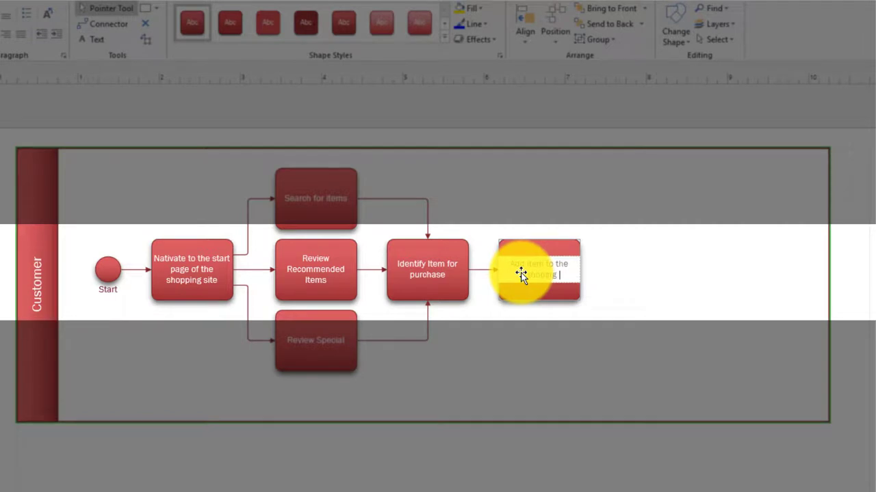
pyautogui.write(' cart')
pyautogui.press('Escape')
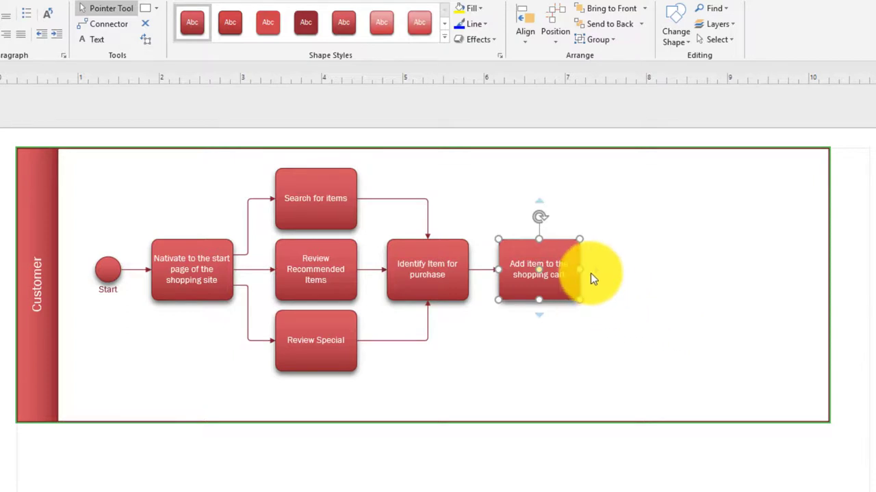
# Add a connected 'Apply Coupon or Promotional discount' step after the shopping-cart step.
pyautogui.moveTo(598, 273)
pyautogui.click(608, 251)
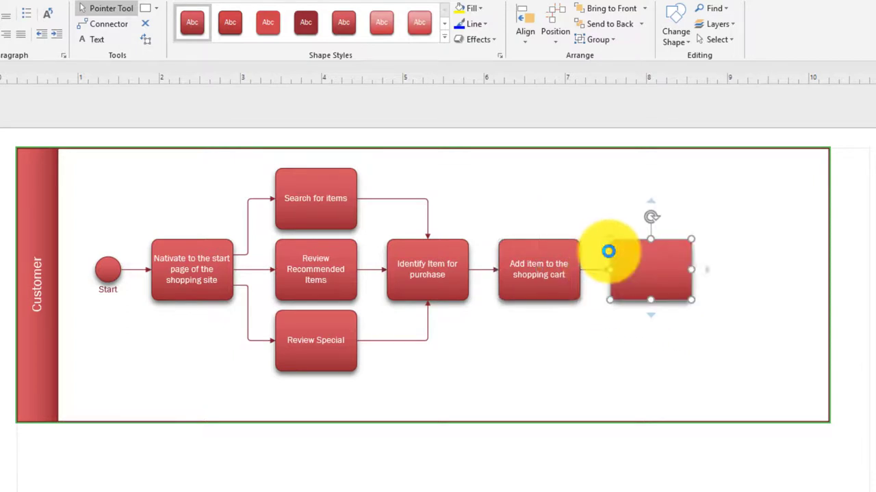
pyautogui.write('A')
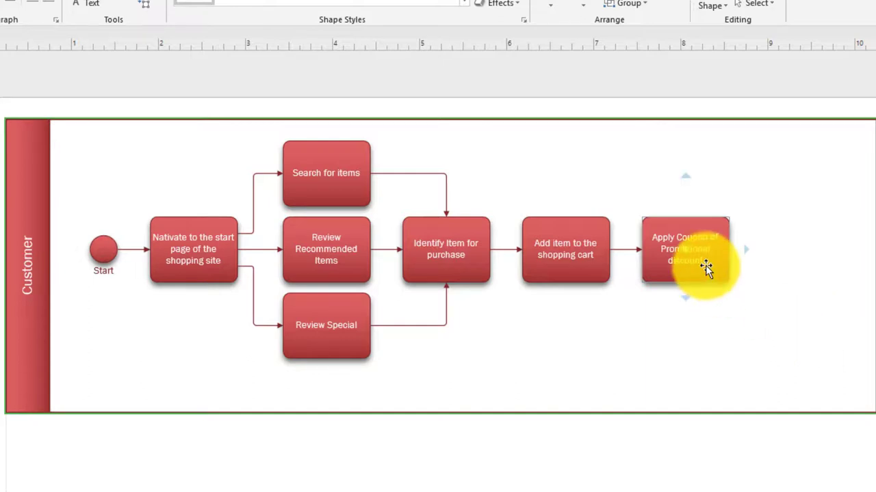
pyautogui.moveTo(750, 253)
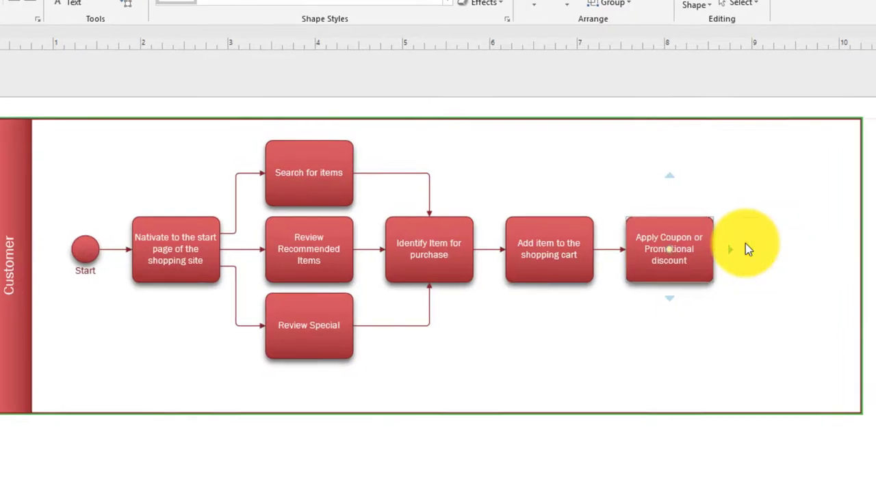
# Add a connected decision diamond labelled 'More items' after the coupon step.
pyautogui.click(745, 245)
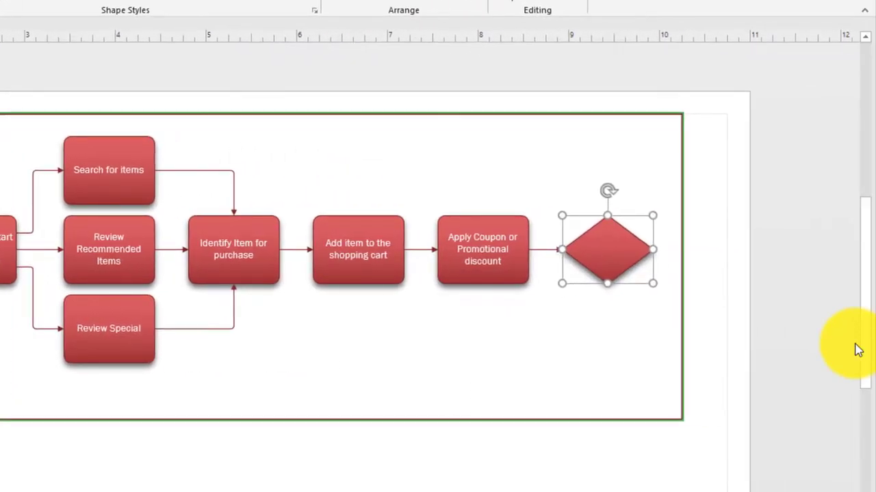
pyautogui.write('More items')
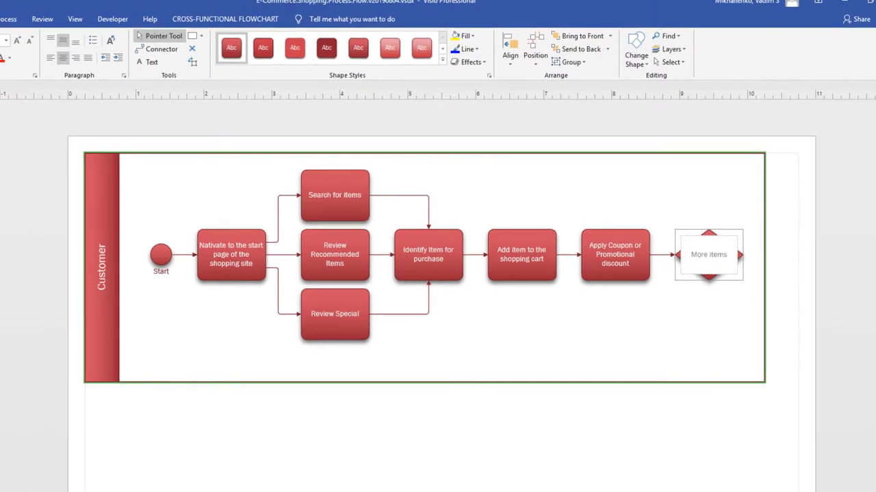
pyautogui.click(702, 340)
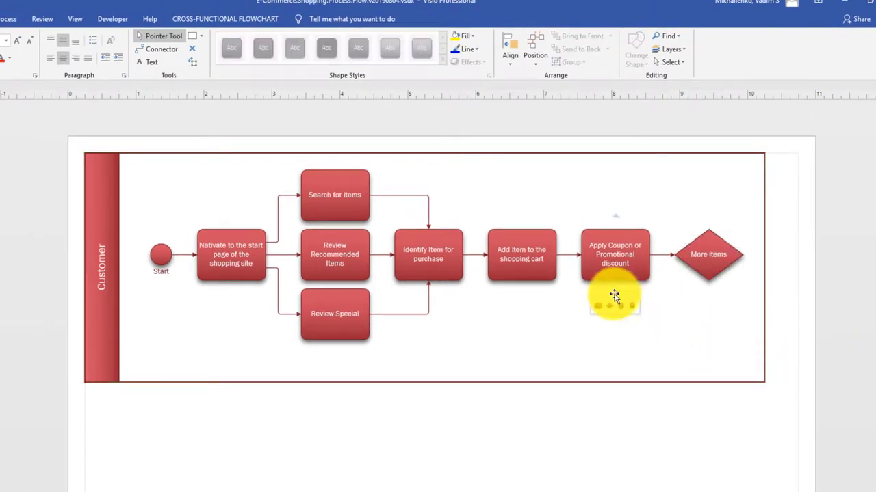
# Draw a 'Yes' connector from More items looping over the lane top back to the start-page step.
pyautogui.click(163, 51)
pyautogui.moveTo(708, 233); pyautogui.dragTo(231, 228)
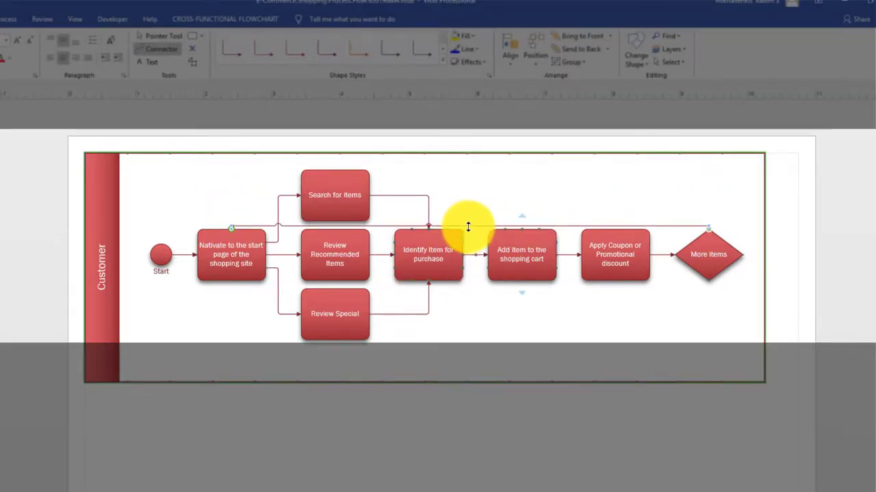
pyautogui.moveTo(465, 207); pyautogui.dragTo(465, 161)
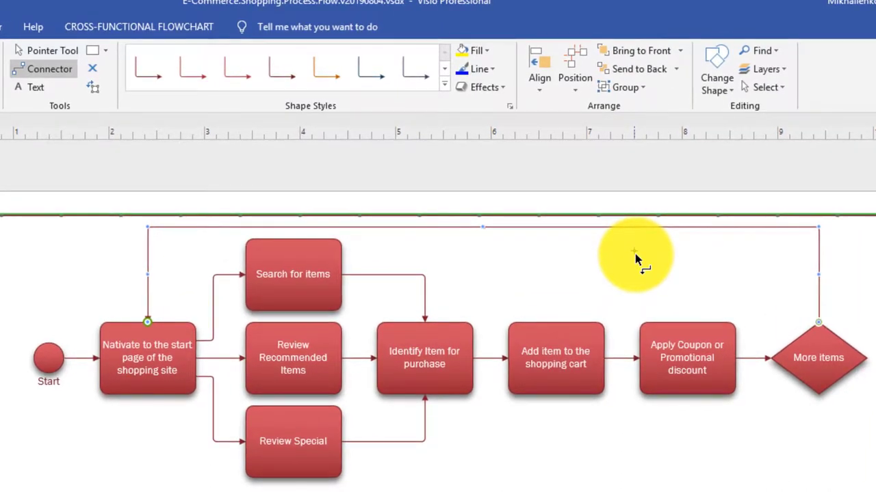
pyautogui.write('Yes')
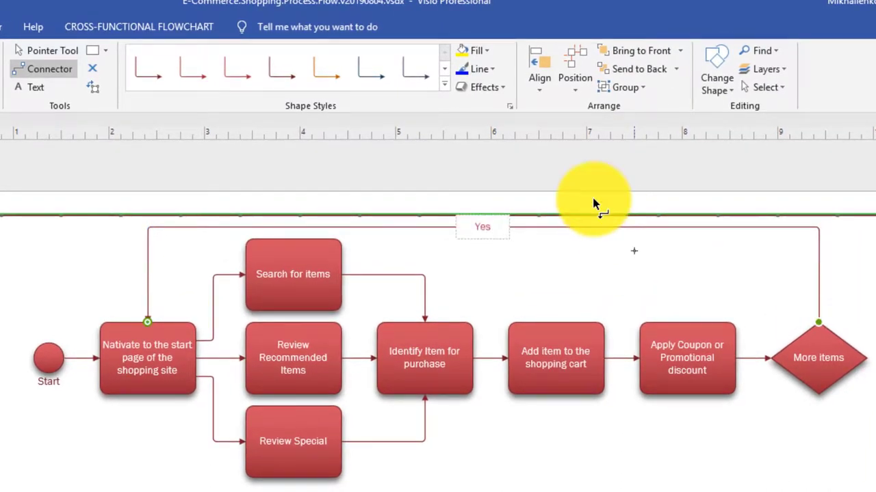
pyautogui.click(54, 53)
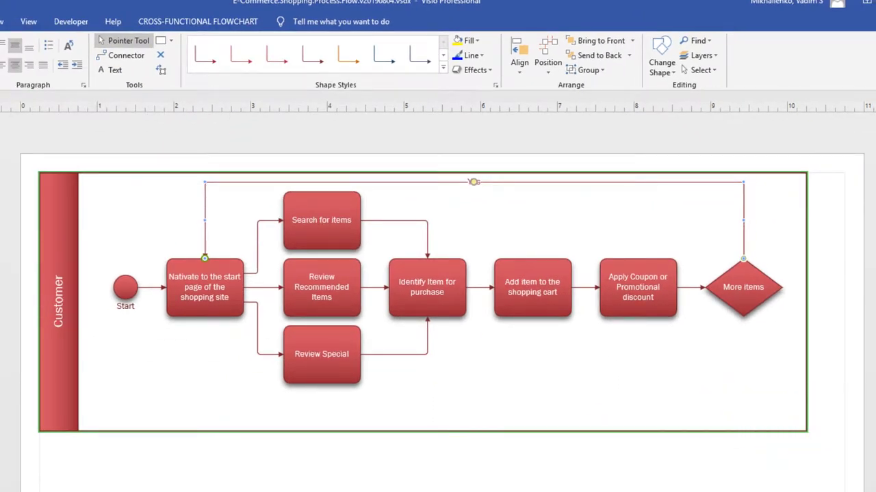
pyautogui.hscroll(5, 438, 301)
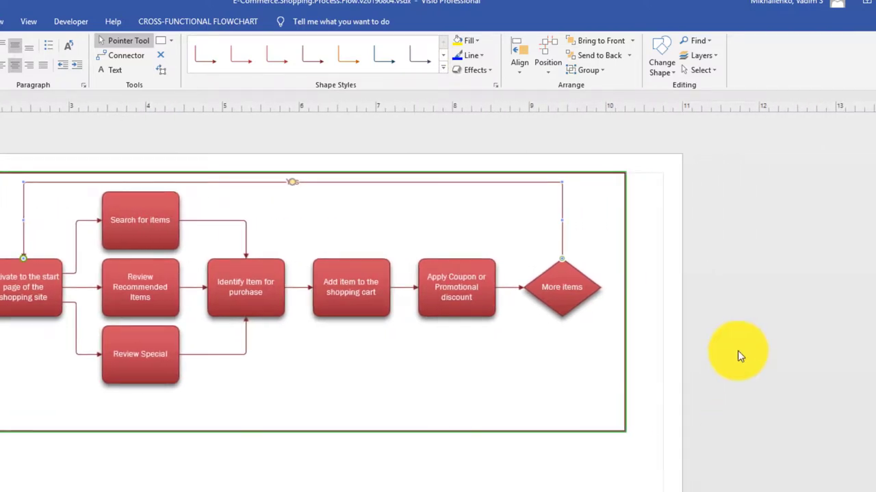
# Widen the Customer swimlane and place a Collapsed Sub-Process beside the More items diamond.
pyautogui.moveTo(626, 330); pyautogui.dragTo(647, 334)
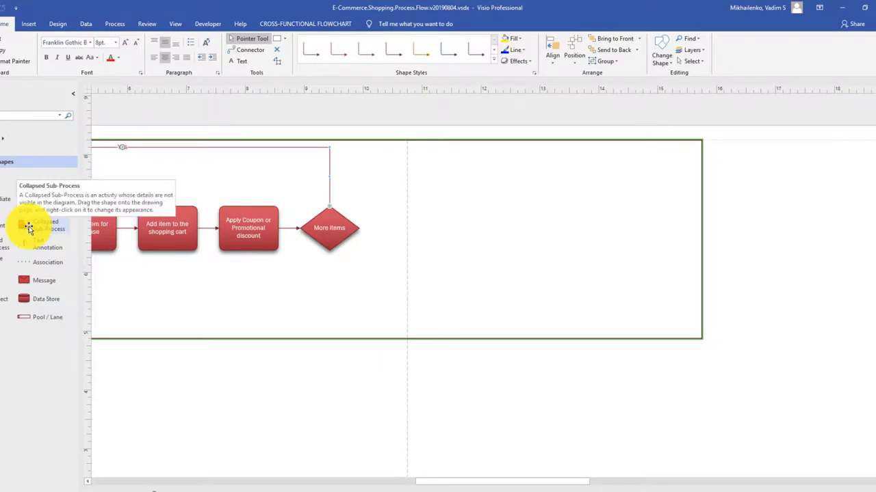
pyautogui.moveTo(29, 227); pyautogui.dragTo(407, 240)
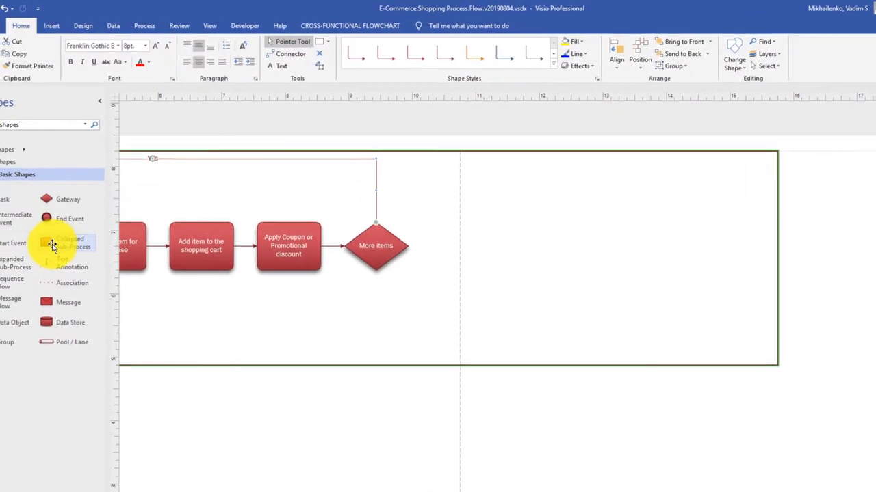
pyautogui.moveTo(462, 259); pyautogui.dragTo(463, 254)
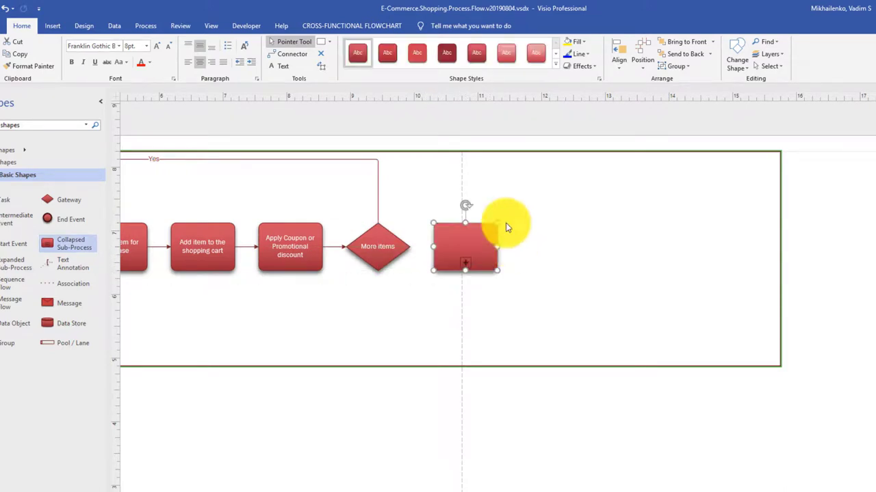
# Connect More items to the collapsed sub-process, undoing the mistaken 'Chec' connector label.
pyautogui.click(290, 54)
pyautogui.moveTo(434, 247); pyautogui.dragTo(476, 247)
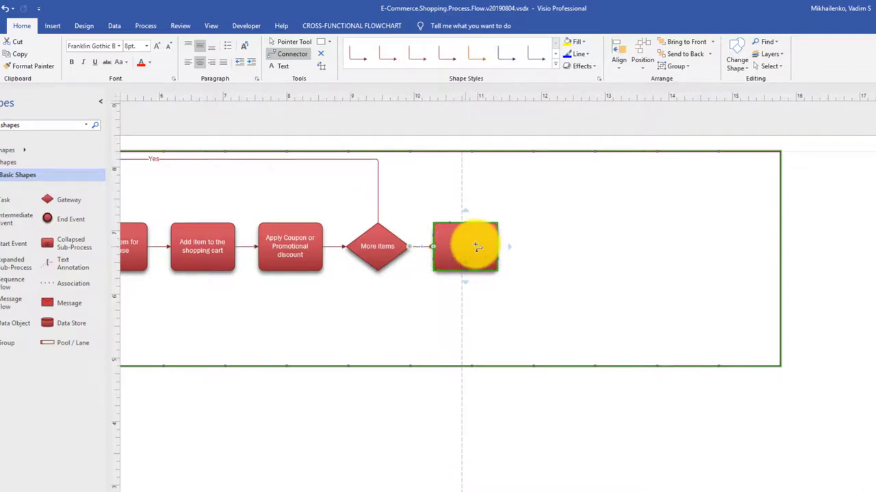
pyautogui.write('Chec')
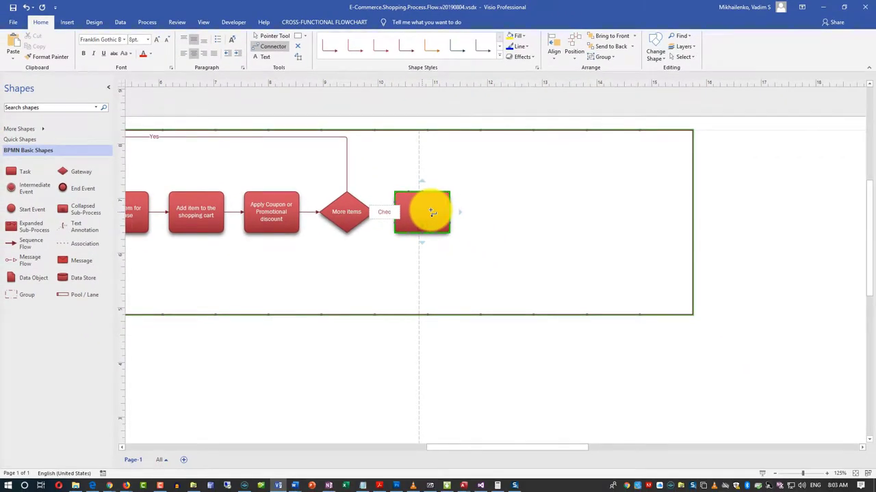
pyautogui.press('Escape')
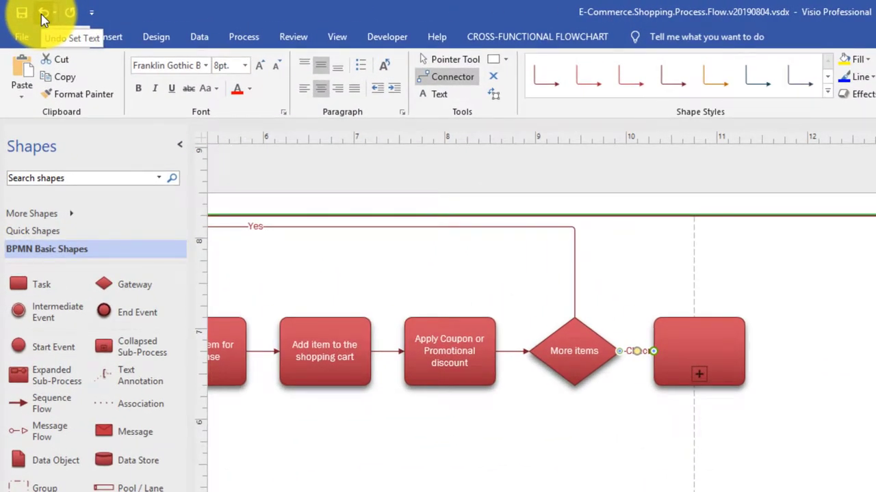
pyautogui.click(42, 17)
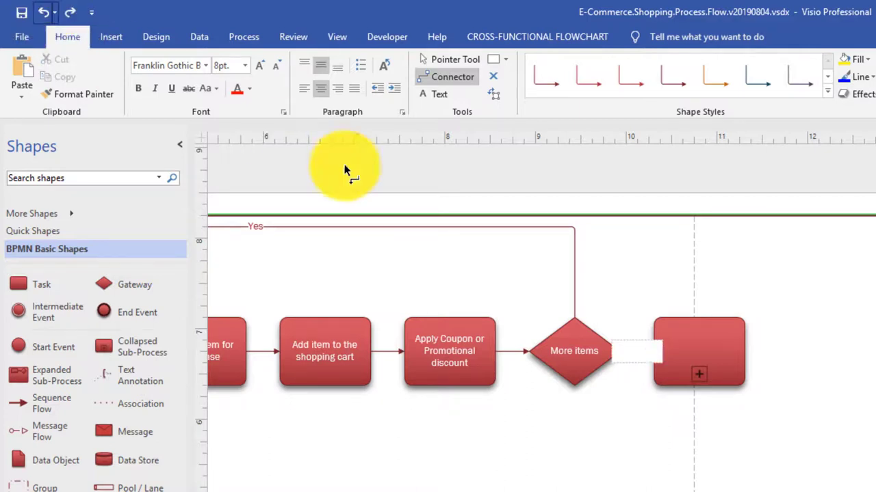
# Name the collapsed sub-process 'Checkout Process'.
pyautogui.click(446, 60)
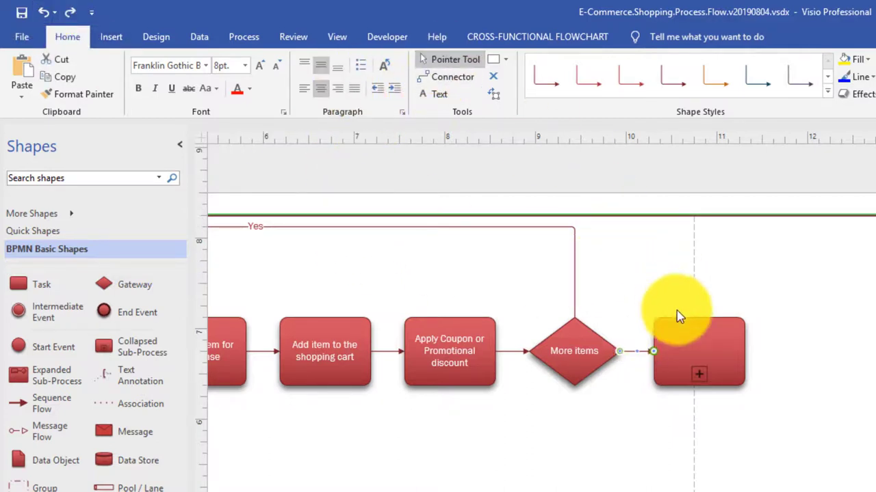
pyautogui.click(725, 354)
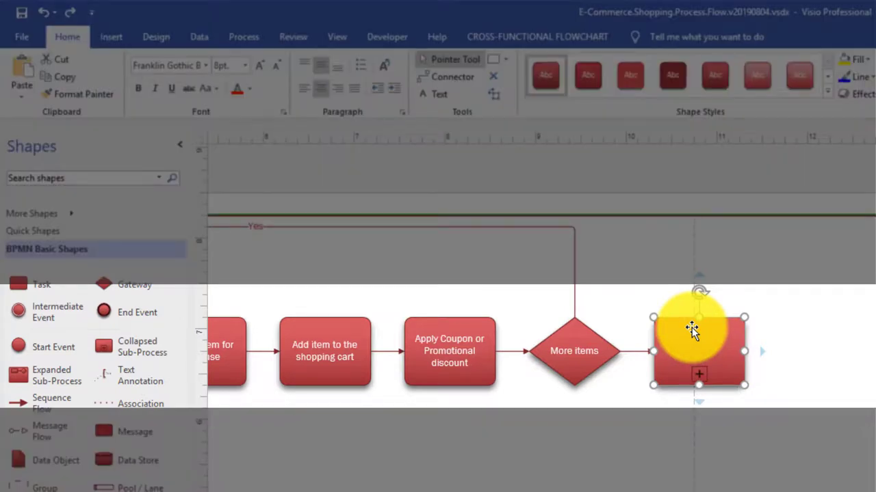
pyautogui.doubleClick(692, 331)
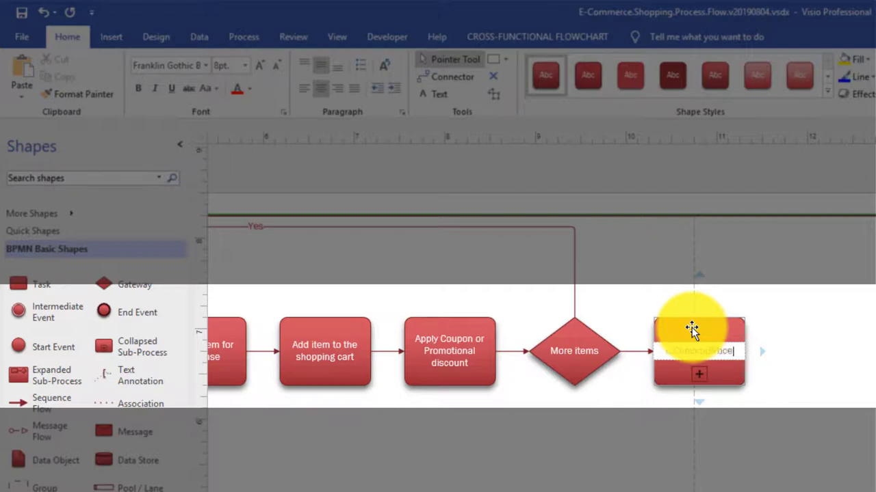
pyautogui.press('Escape')
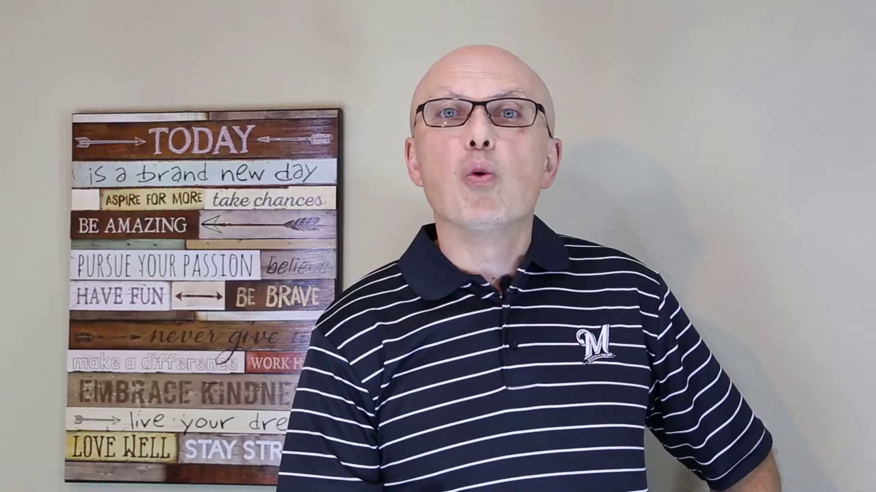
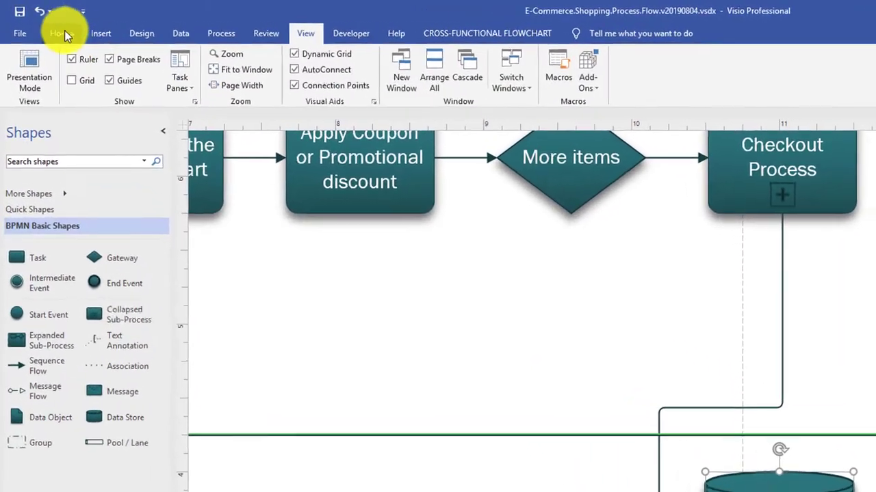
# Zoom in to 400% on Order Entry System and select the Connection Point tool.
pyautogui.click(49, 26)
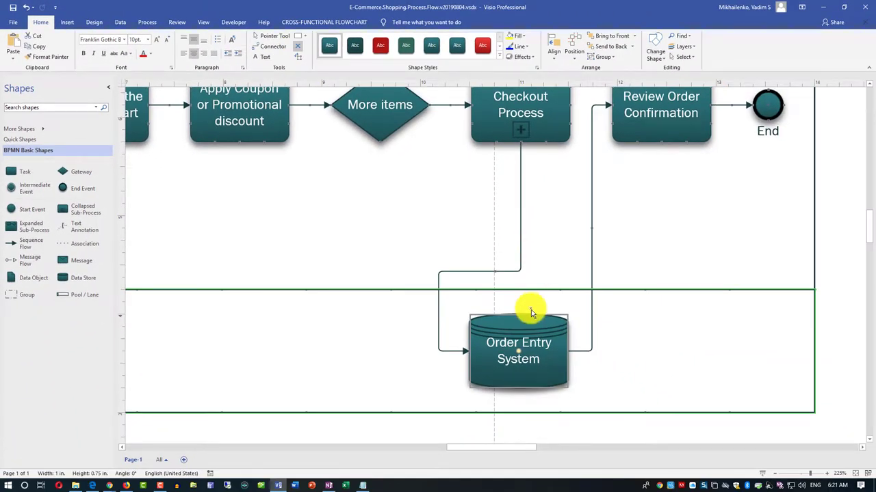
pyautogui.click(827, 473)
pyautogui.click(826, 473)
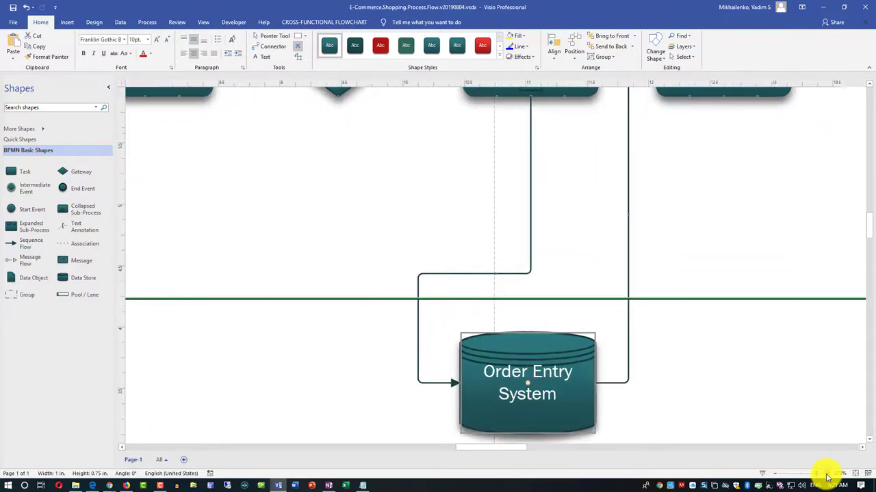
pyautogui.click(826, 473)
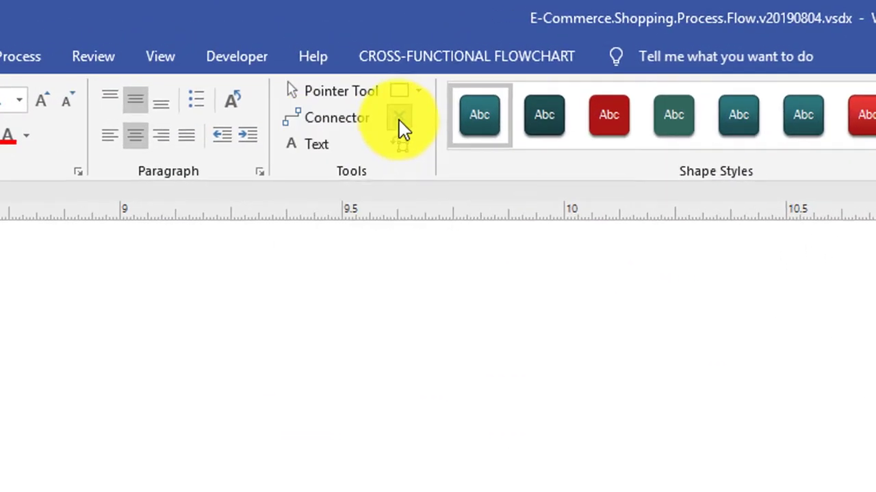
pyautogui.click(401, 120)
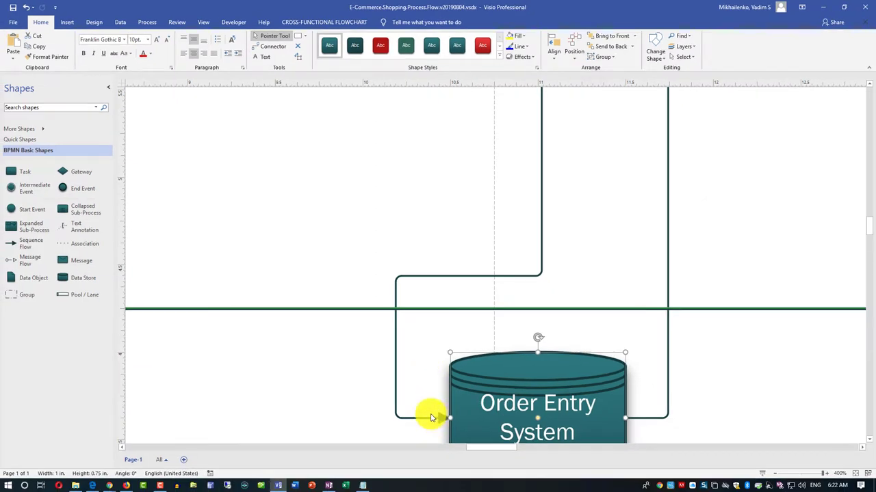
# Reattach the Checkout Process connector to Order Entry System's top and straighten its vertical drop.
pyautogui.click(437, 417)
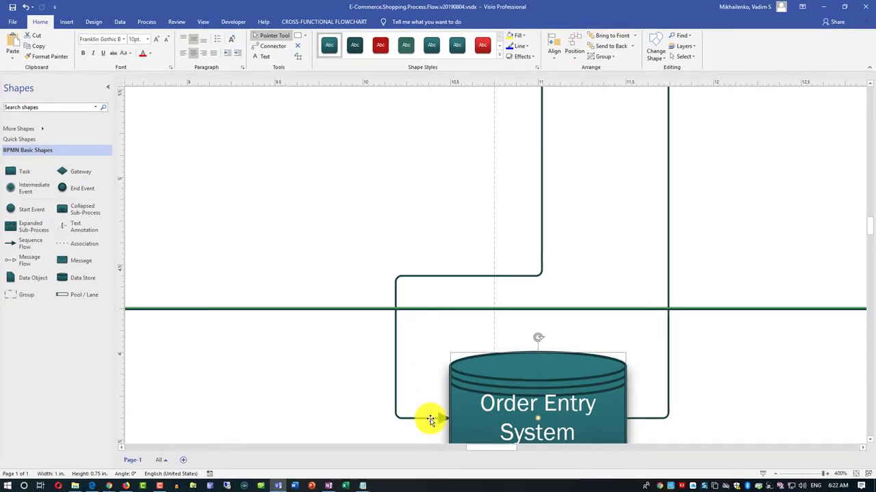
pyautogui.moveTo(458, 436); pyautogui.dragTo(568, 377)
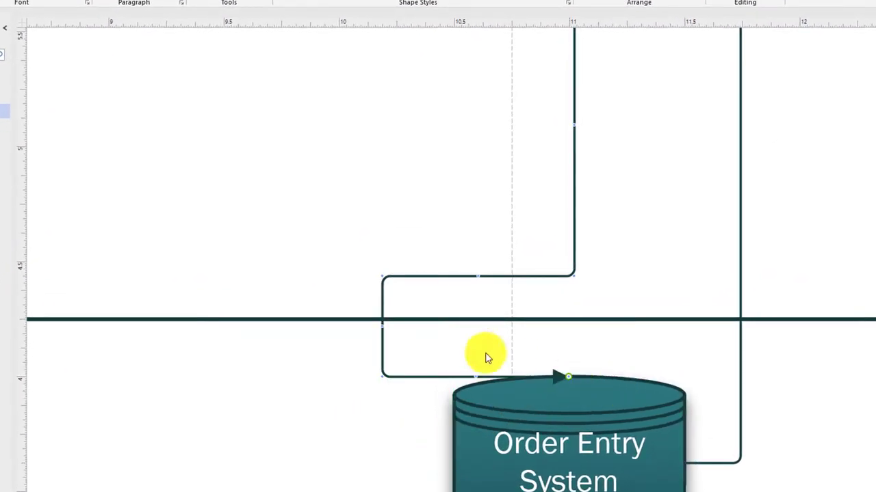
pyautogui.moveTo(483, 341); pyautogui.dragTo(570, 349)
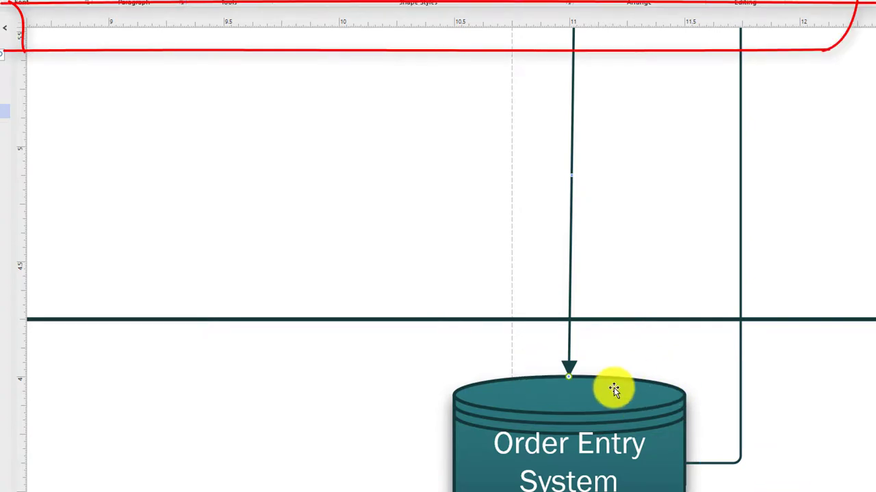
pyautogui.scroll(-1, 620, 371)
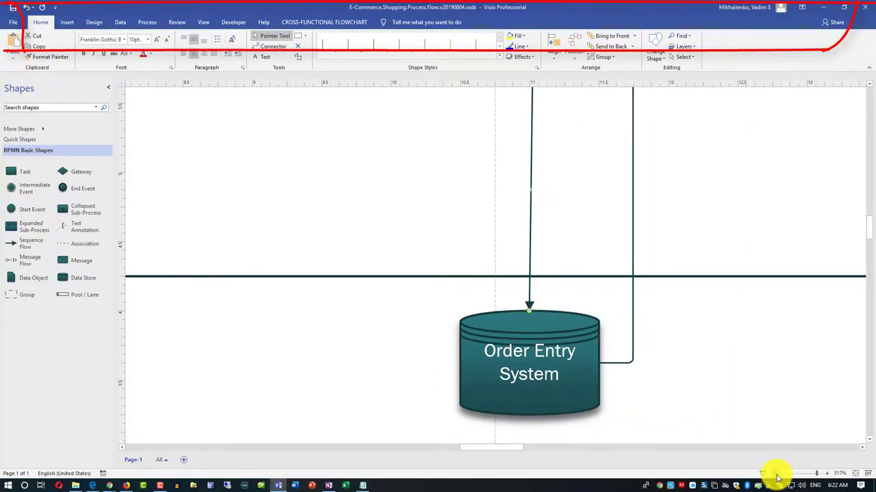
pyautogui.click(776, 474)
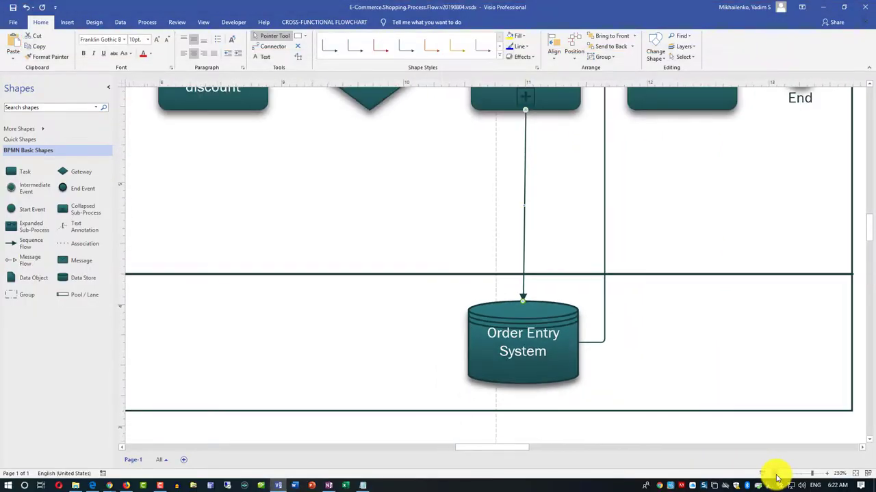
pyautogui.click(776, 475)
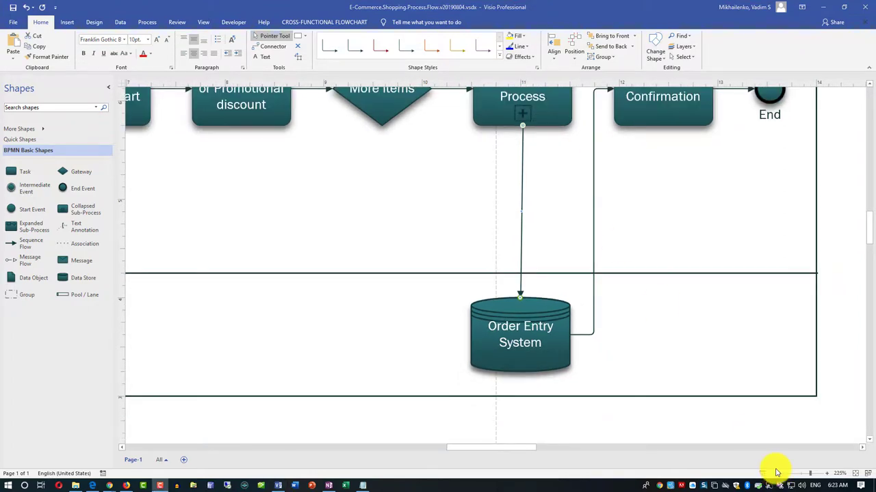
pyautogui.click(776, 475)
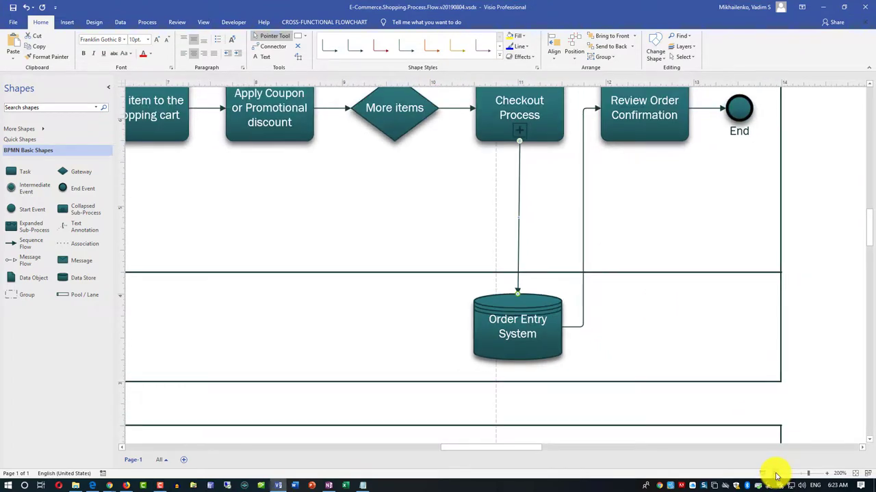
pyautogui.click(775, 475)
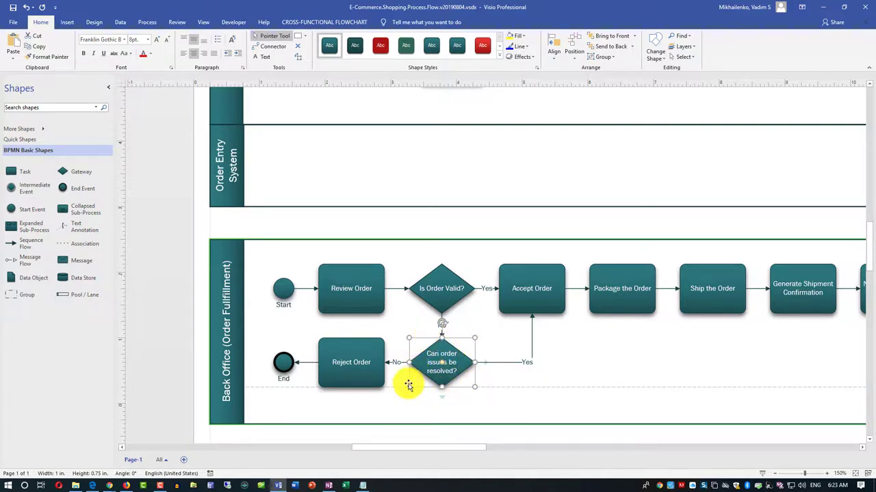
# Add the word 'internally' to the lower decision's question text.
pyautogui.doubleClick(455, 373)
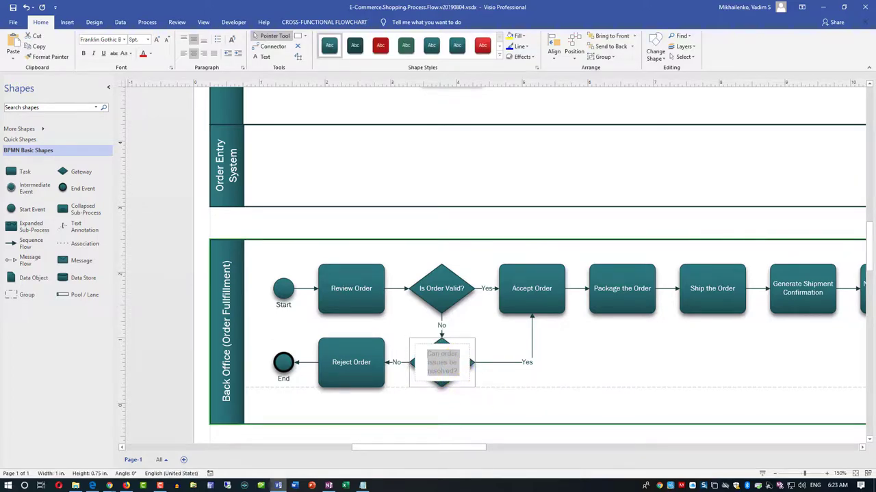
pyautogui.click(454, 373)
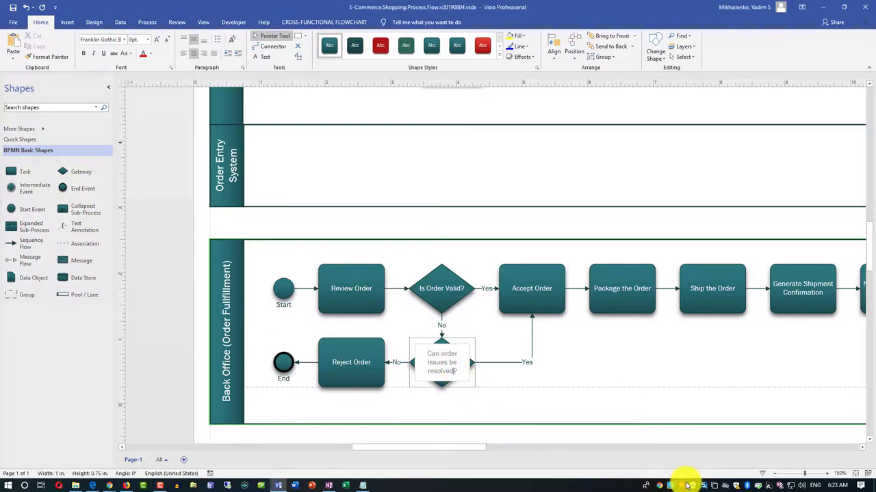
pyautogui.write('interna')
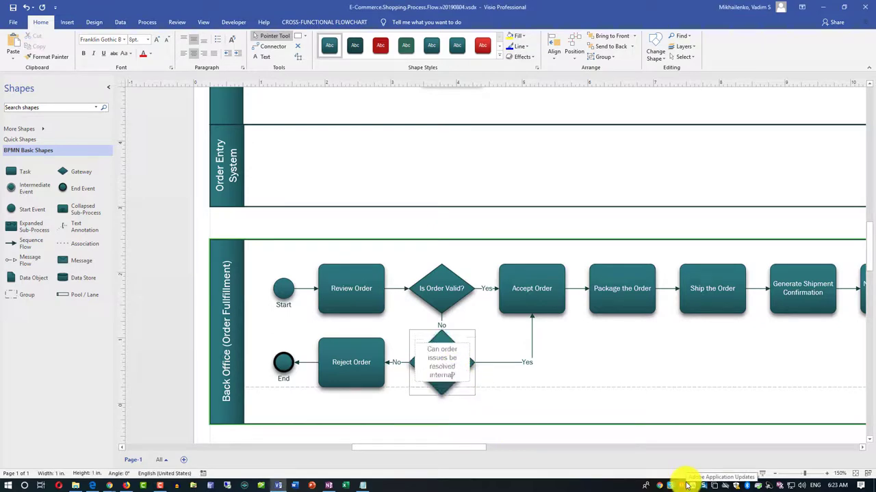
pyautogui.write('lly')
pyautogui.click(514, 377)
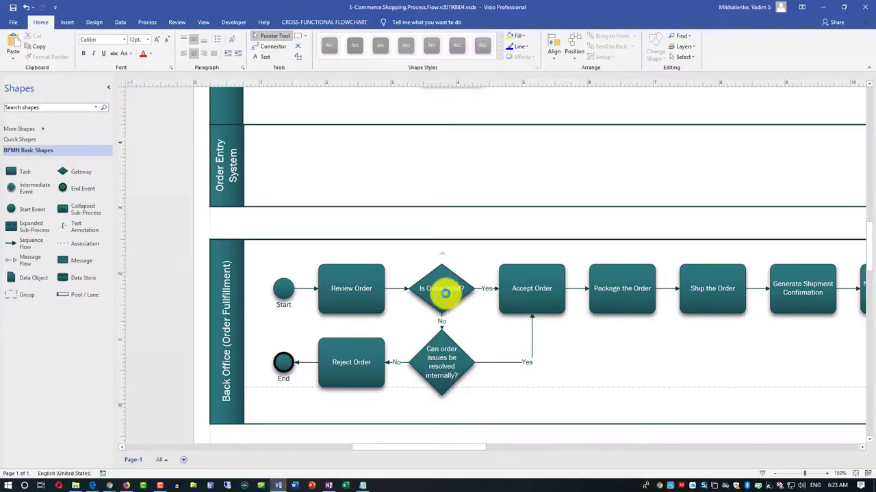
# Drag the lower gateway's top handle down to make the diamond slightly shorter.
pyautogui.click(445, 292)
pyautogui.click(446, 363)
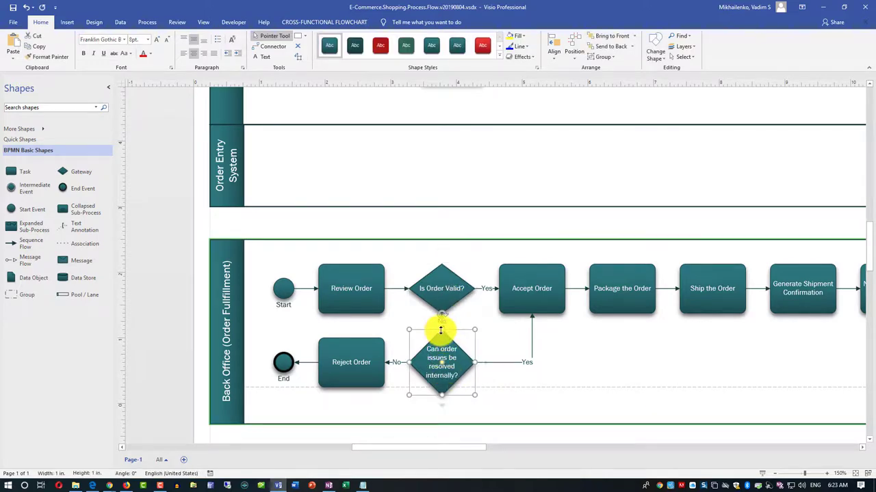
pyautogui.moveTo(441, 331); pyautogui.dragTo(441, 345)
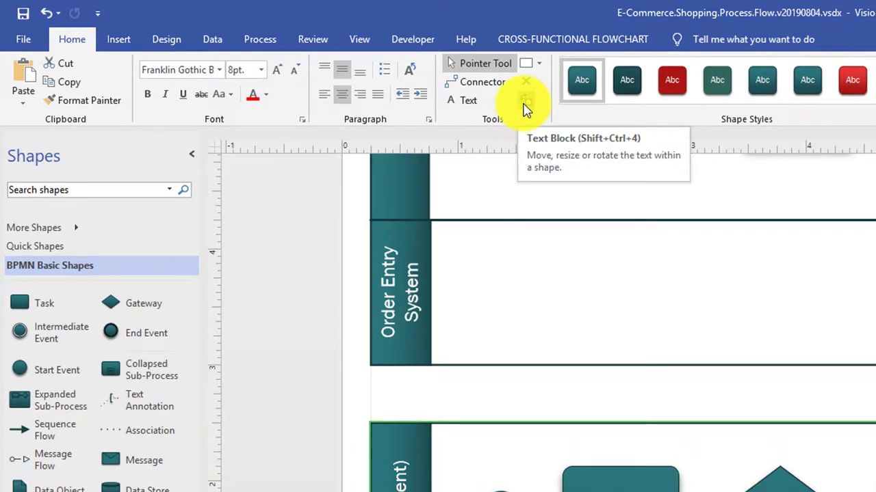
# Widen the diamond's text block with the Text Block tool so the question wraps to three lines.
pyautogui.keyDown('ctrl'); pyautogui.scroll(3, 547, 321); pyautogui.keyUp('ctrl')
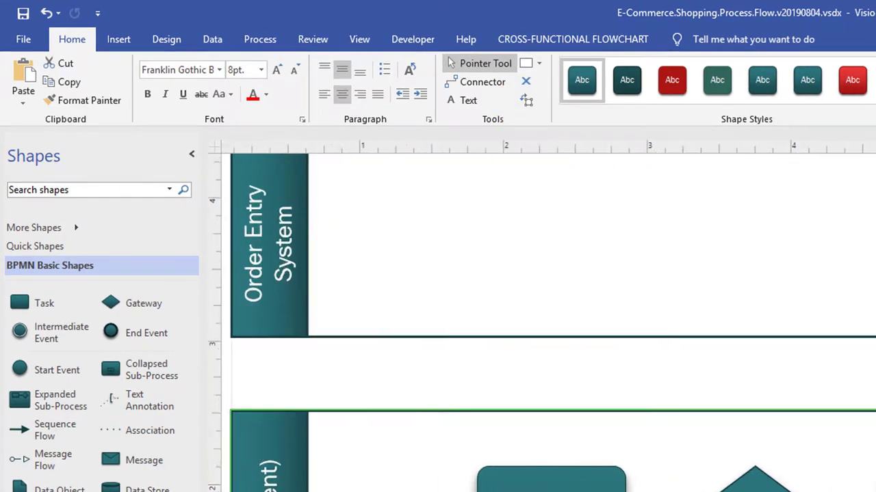
pyautogui.scroll(-5, 547, 321)
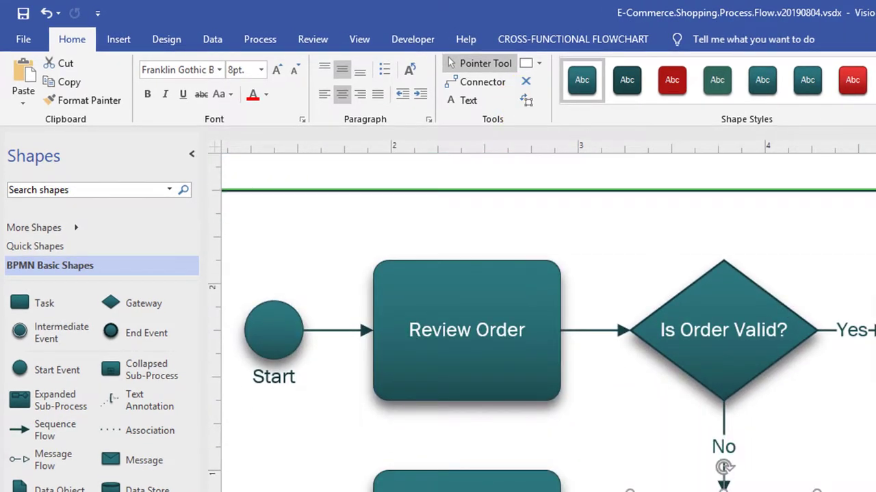
pyautogui.scroll(-3, 547, 321)
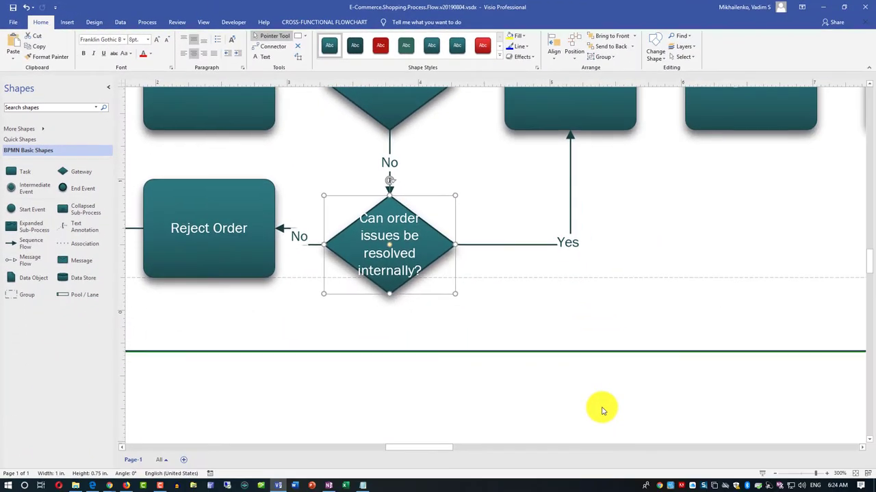
pyautogui.scroll(1, 602, 411)
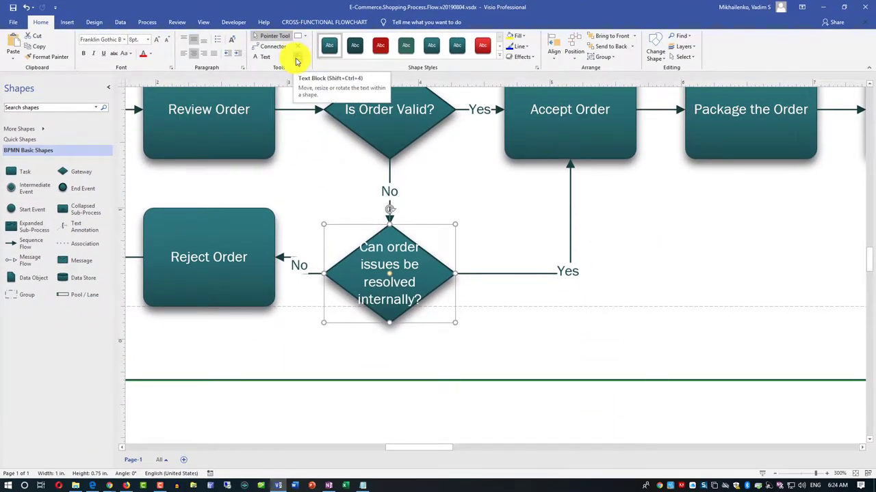
pyautogui.click(296, 56)
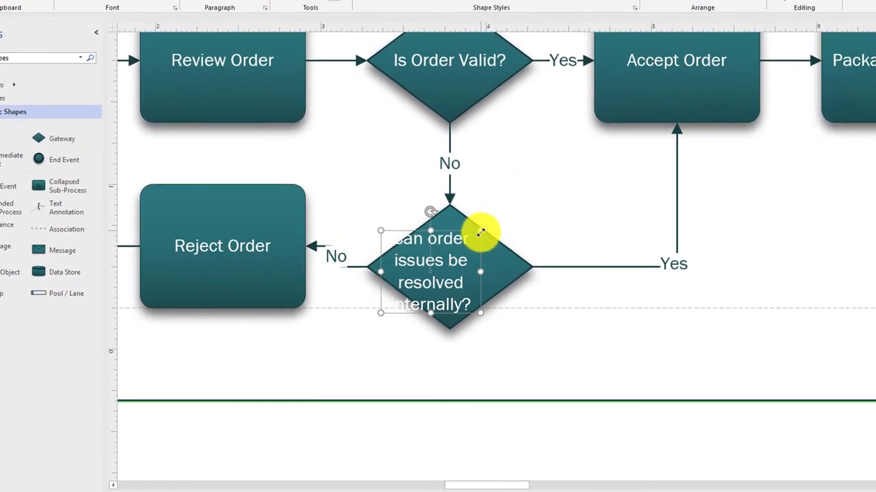
pyautogui.moveTo(484, 232); pyautogui.dragTo(525, 221)
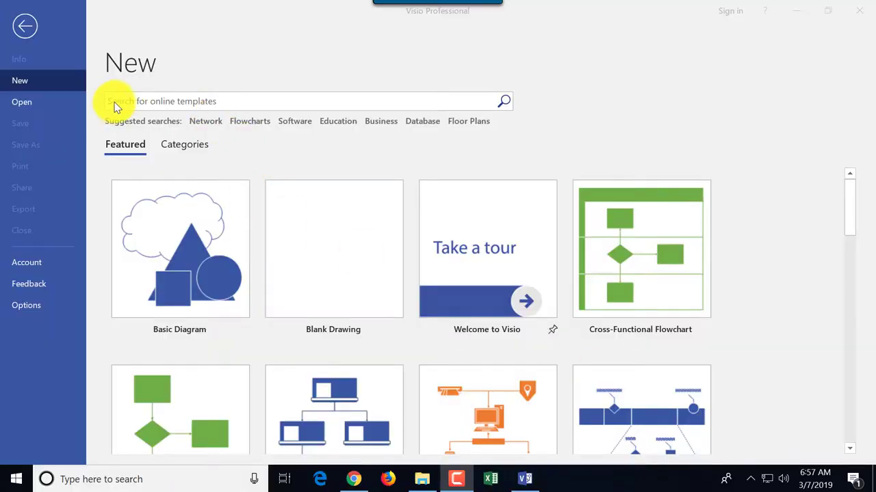
# Search templates for 'org' and create a drawing from Department Organization Chart.
pyautogui.click(118, 101)
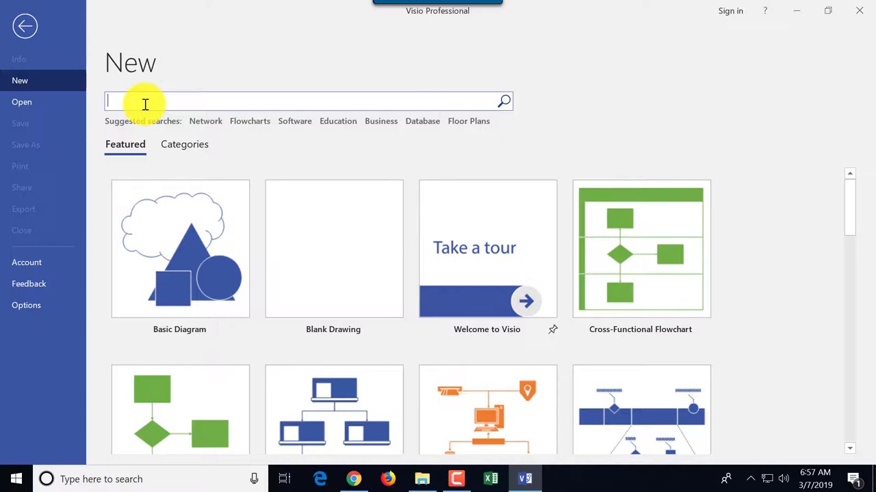
pyautogui.write('org')
pyautogui.press('Return')
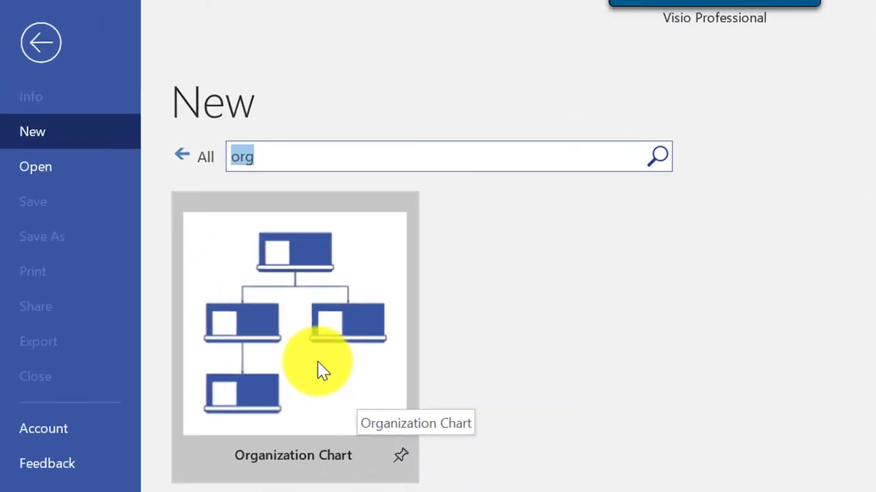
pyautogui.click(197, 231)
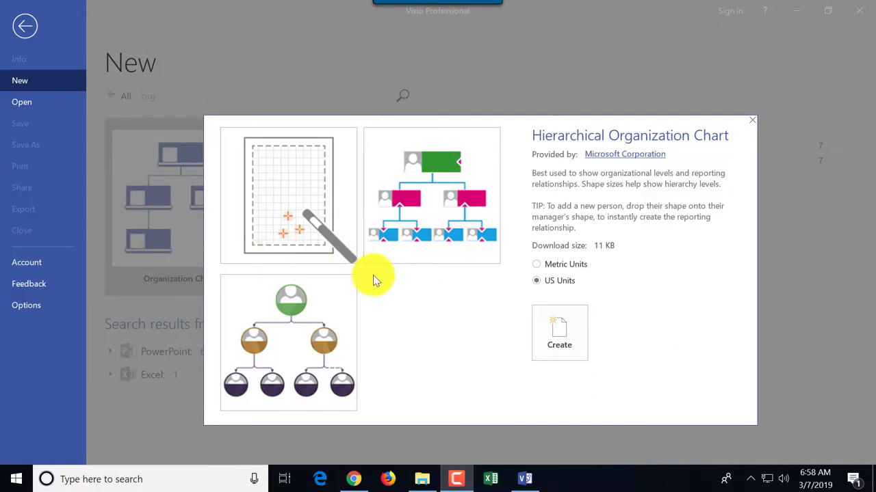
pyautogui.click(443, 210)
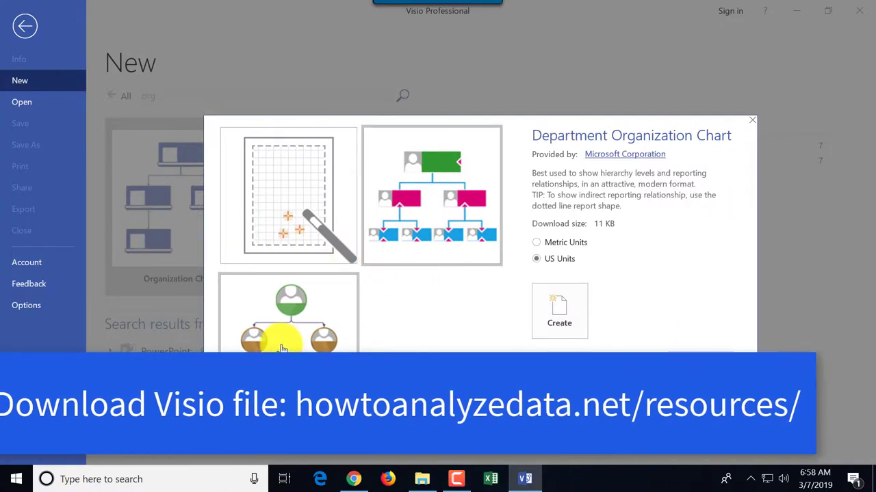
pyautogui.click(312, 342)
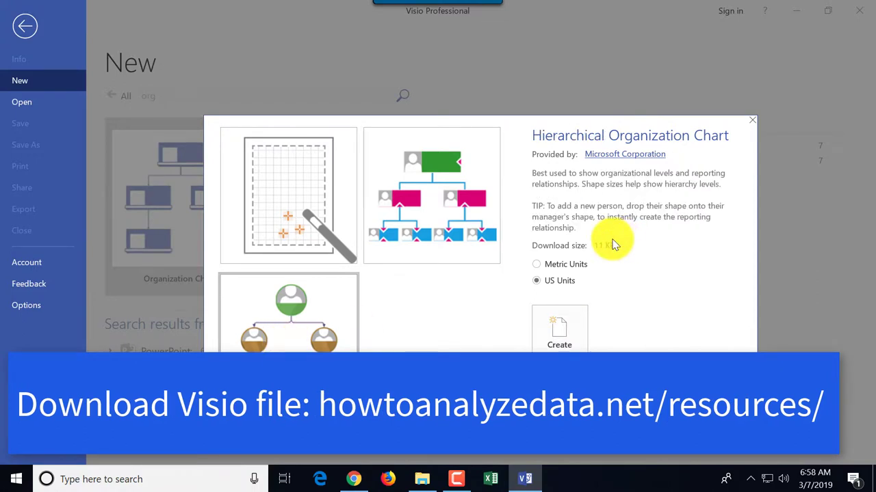
pyautogui.click(438, 198)
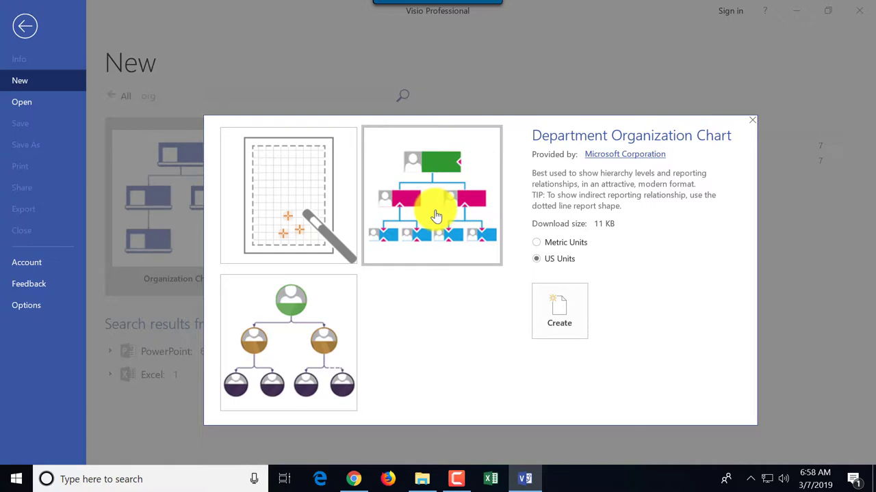
pyautogui.doubleClick(436, 216)
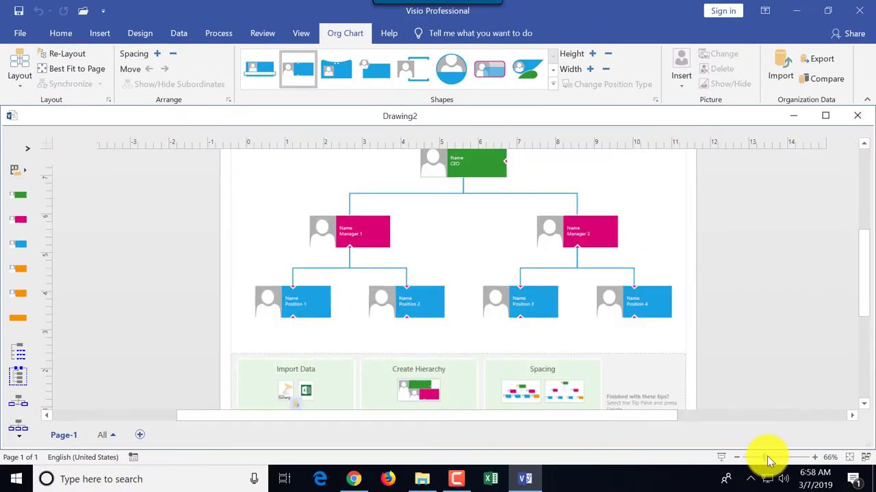
# Delete all the sample org chart shapes and the tips panel from the page.
pyautogui.moveTo(766, 458); pyautogui.dragTo(778, 458)
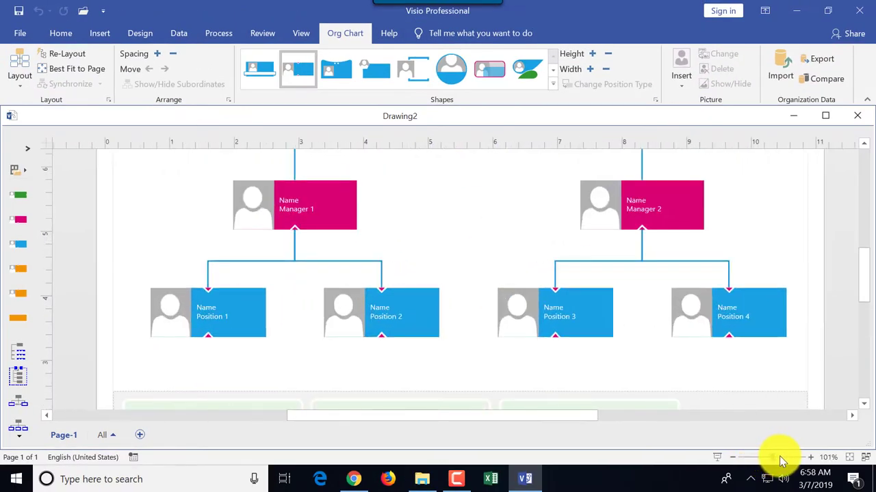
pyautogui.scroll(3, 762, 415)
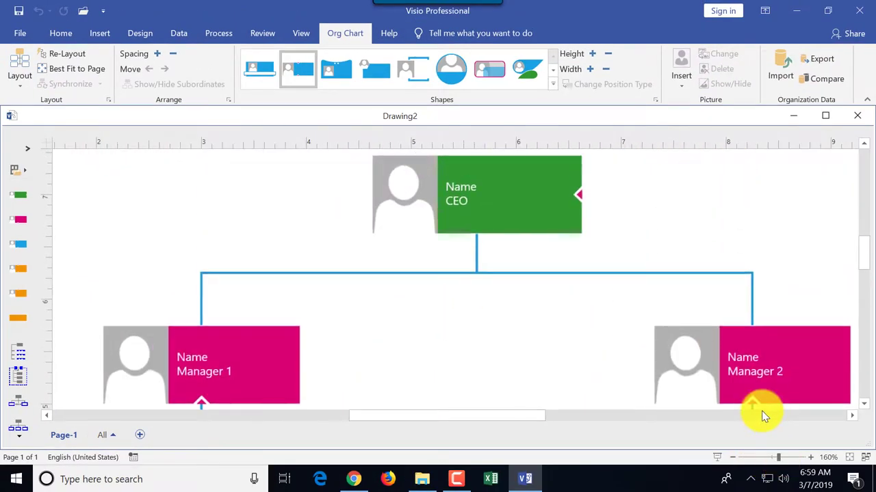
pyautogui.scroll(-2, 762, 413)
pyautogui.click(766, 458)
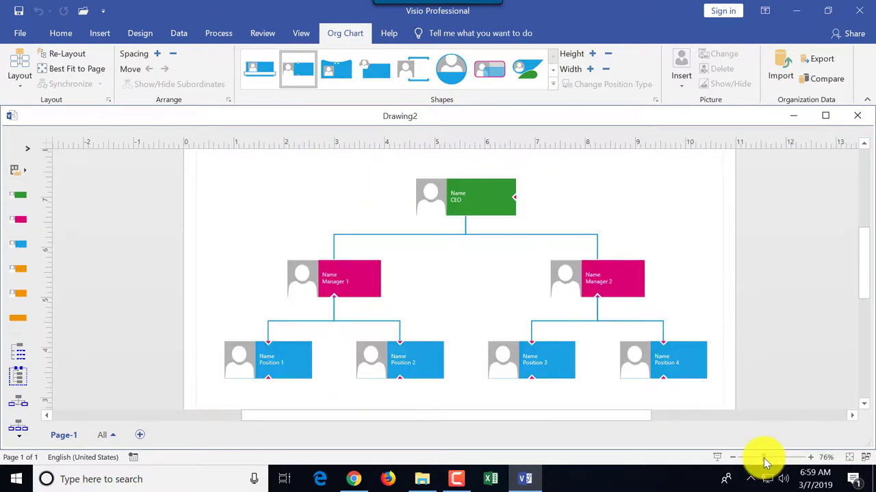
pyautogui.scroll(-2, 507, 260)
pyautogui.scroll(2, 508, 254)
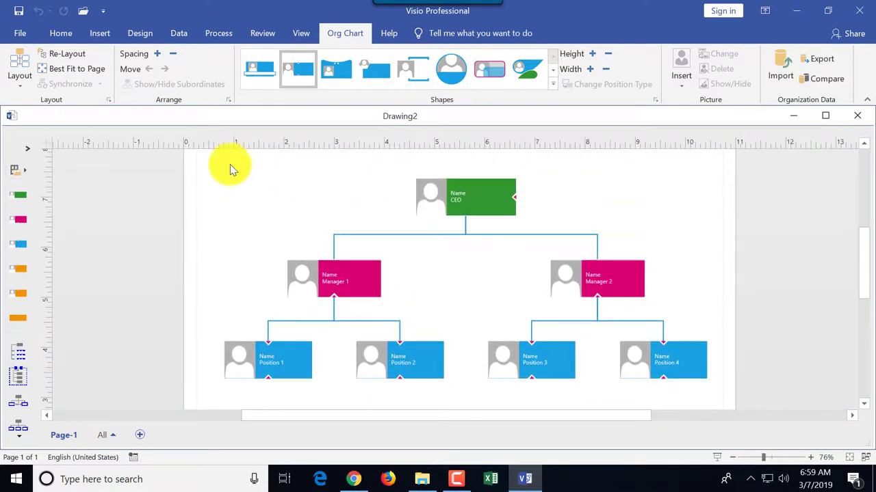
pyautogui.moveTo(230, 164); pyautogui.dragTo(746, 392)
pyautogui.press('Delete')
pyautogui.click(244, 355)
pyautogui.press('Delete')
pyautogui.scroll(-3, 344, 297)
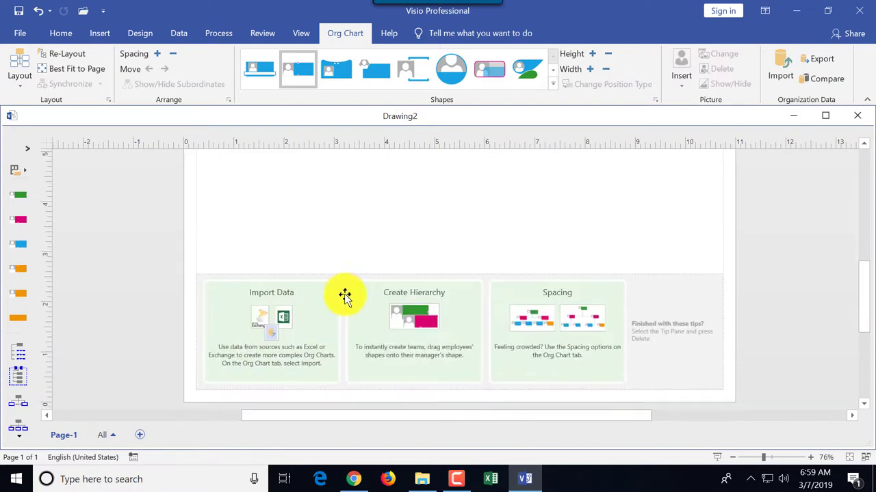
pyautogui.click(415, 328)
pyautogui.press('Delete')
# Place an Executive Notch shape on the blank page and zoom in on it.
pyautogui.click(27, 147)
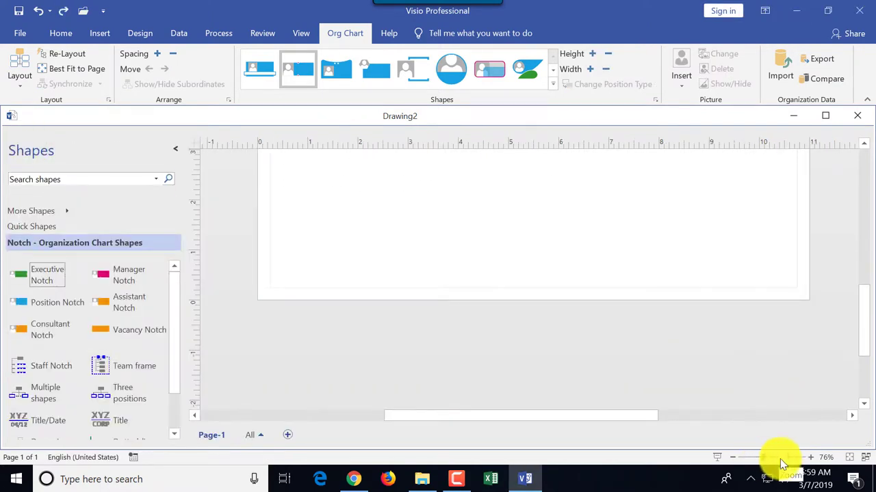
pyautogui.click(848, 457)
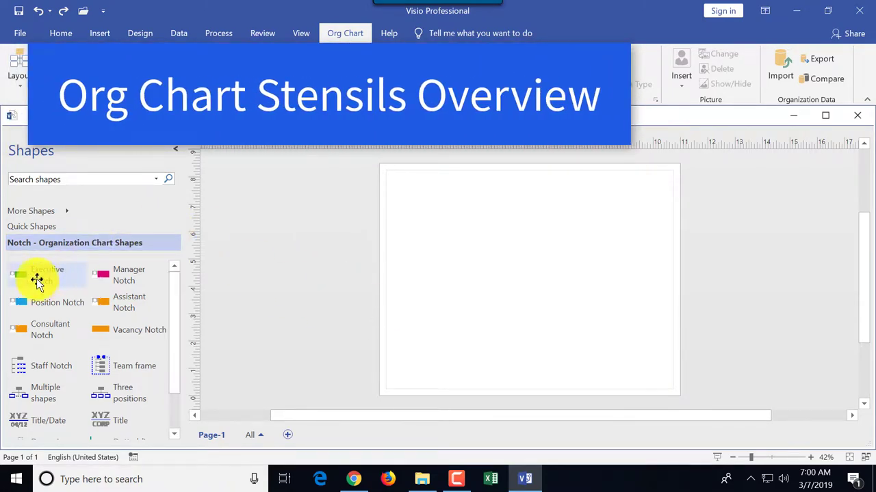
pyautogui.moveTo(34, 278); pyautogui.dragTo(531, 219)
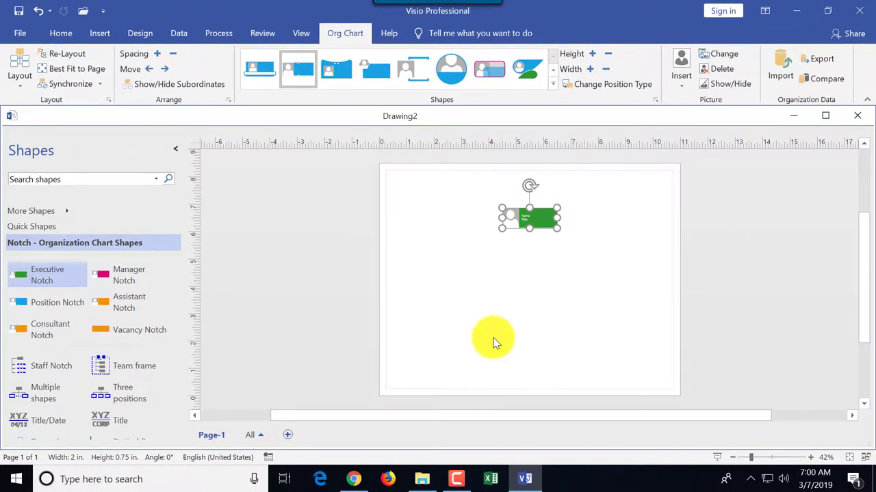
pyautogui.click(26, 270)
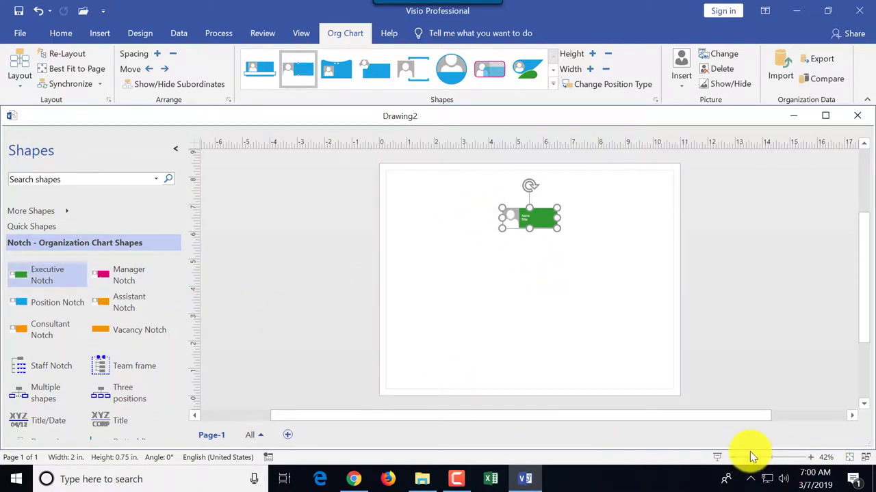
pyautogui.moveTo(752, 460); pyautogui.dragTo(757, 458)
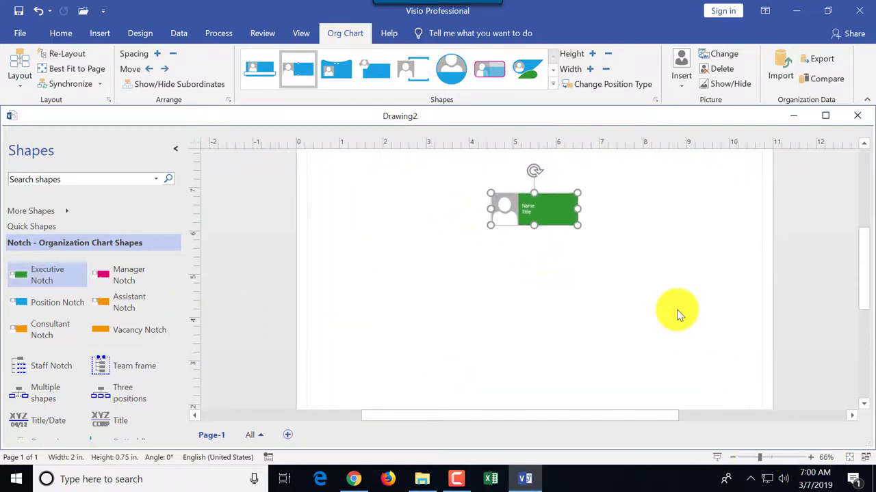
# Label the executive box with the president's name and the title President.
pyautogui.click(531, 209)
pyautogui.doubleClick(531, 209)
pyautogui.write('Amani R')
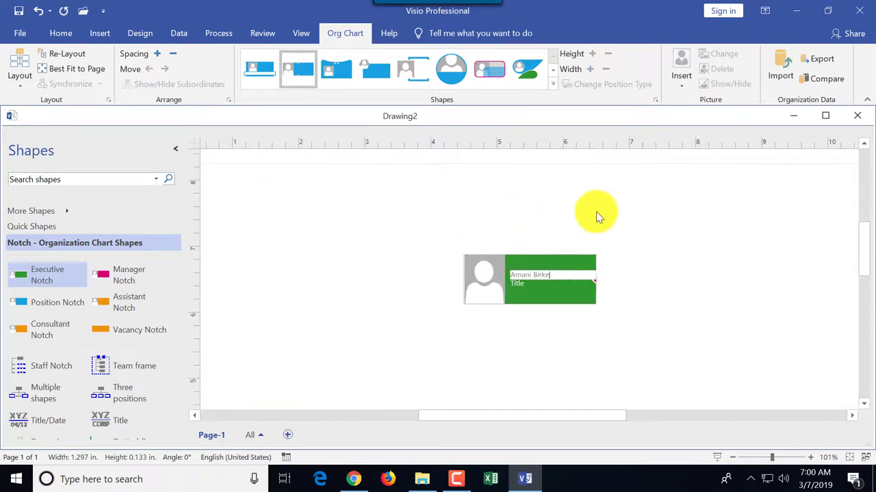
pyautogui.press('Return')
pyautogui.write('President')
pyautogui.click(527, 336)
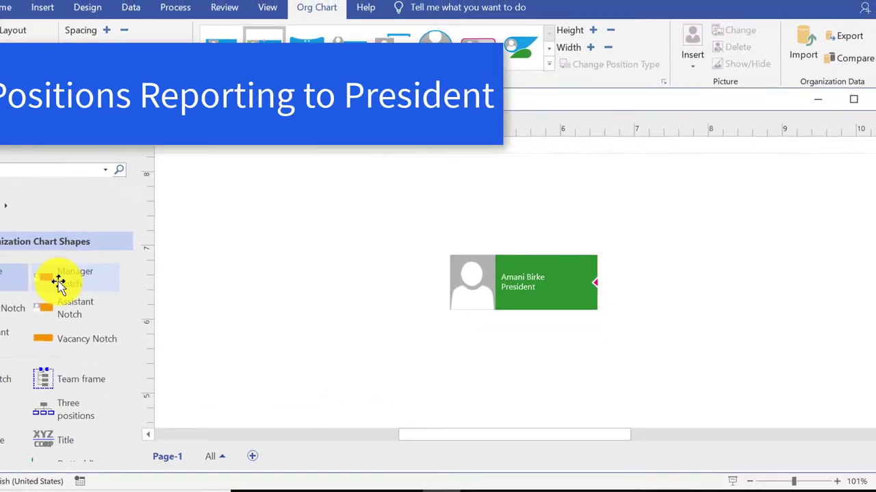
# Add a Manager Notch box under the President with a manager's name and title VP of Marketing.
pyautogui.moveTo(59, 284); pyautogui.dragTo(511, 284)
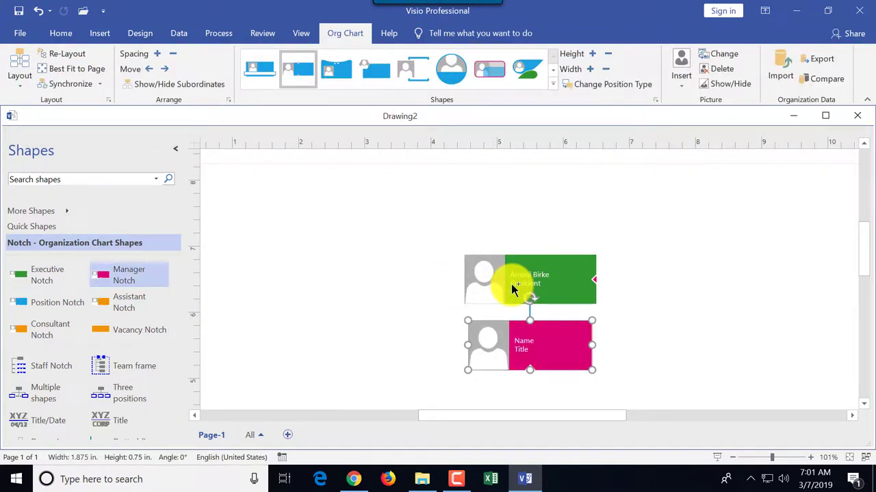
pyautogui.doubleClick(521, 342)
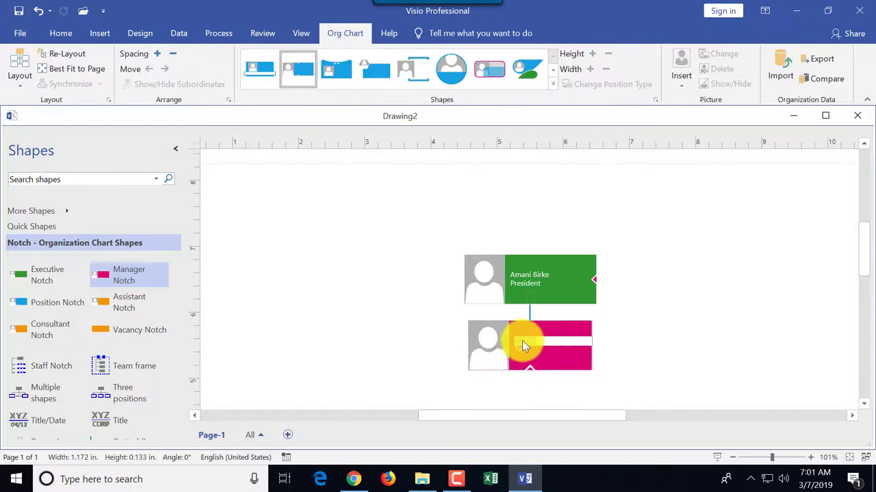
pyautogui.click(524, 350)
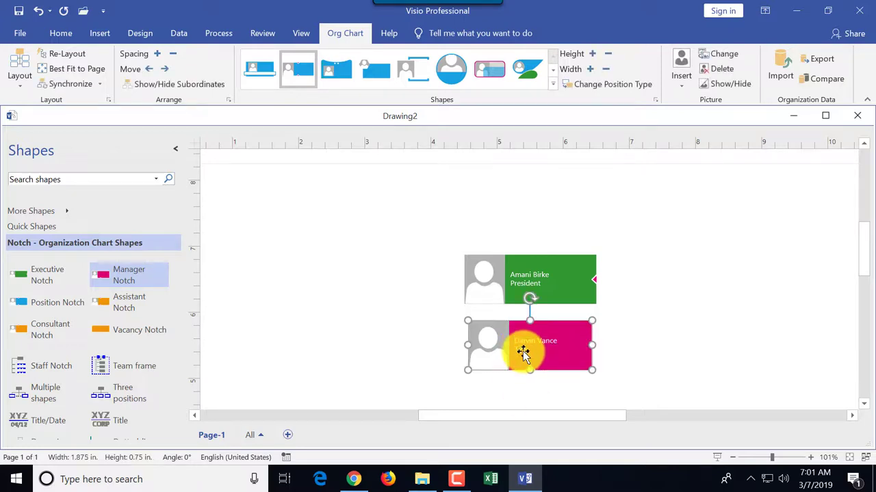
pyautogui.write('VP of Marketing')
pyautogui.click(661, 344)
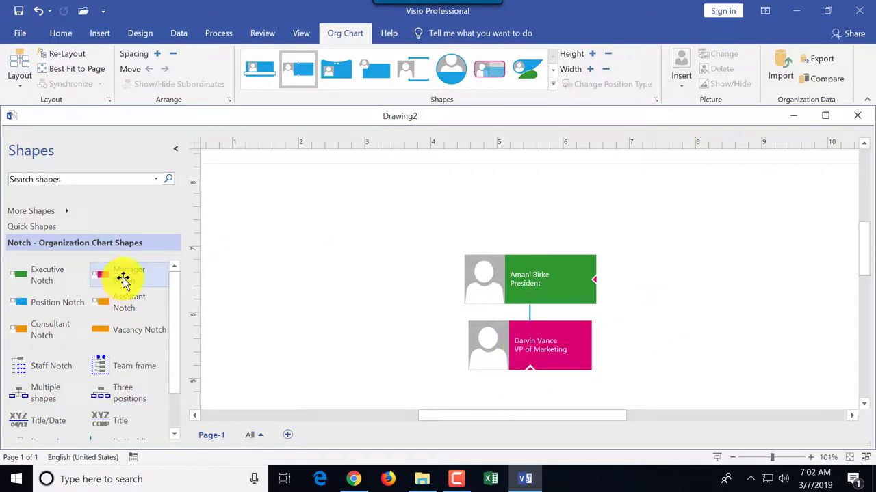
# Add a second manager box with an employee's name and the title VP of Production.
pyautogui.moveTo(122, 279); pyautogui.dragTo(522, 283)
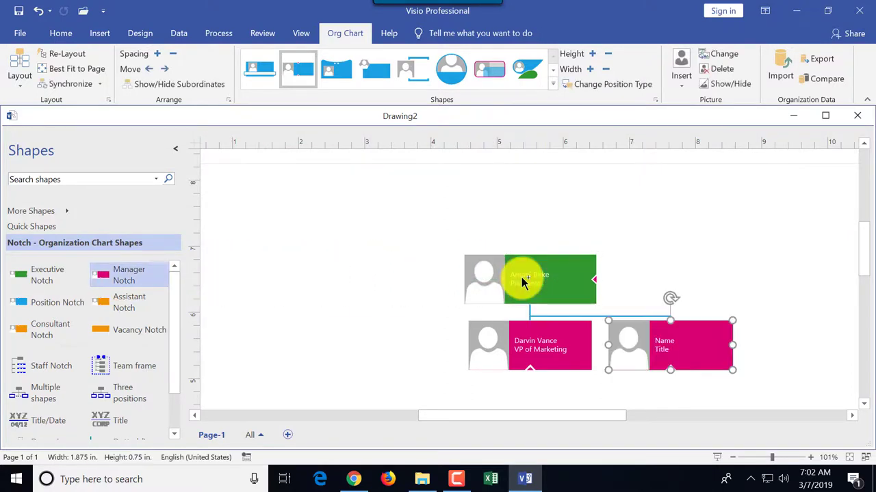
pyautogui.click(661, 342)
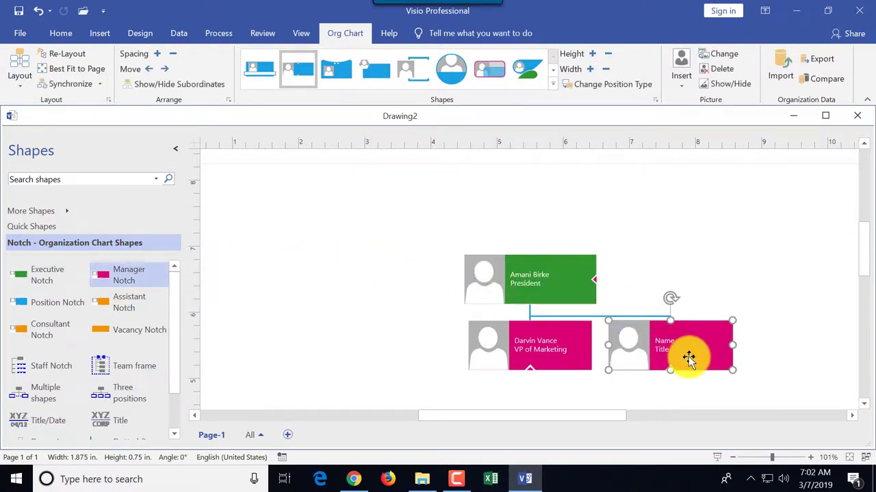
pyautogui.doubleClick(665, 342)
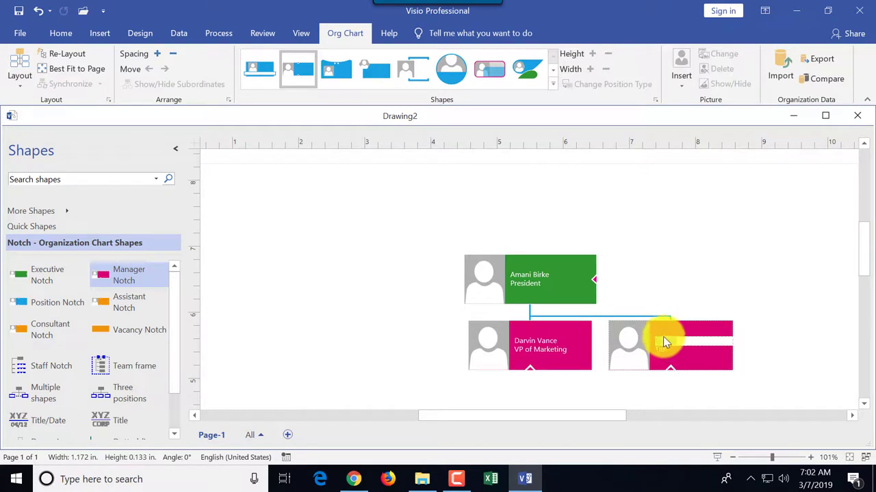
pyautogui.click(631, 325)
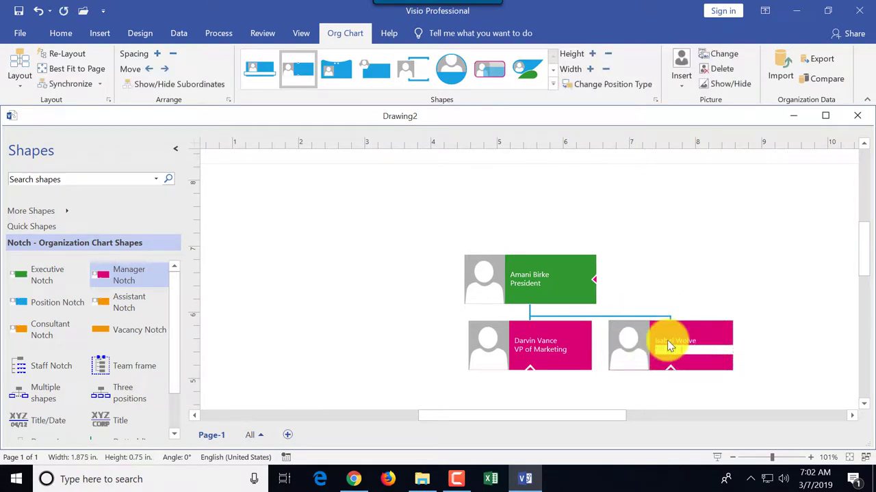
pyautogui.write('VP of Production')
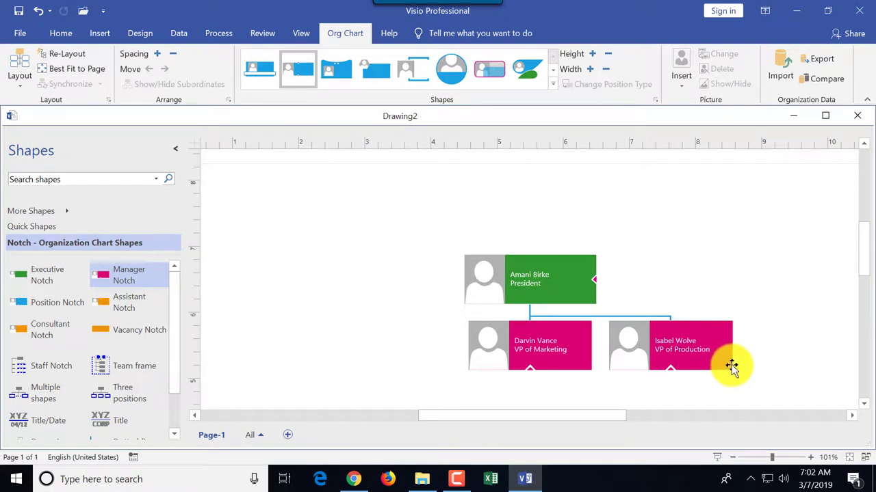
# Add a third manager box with an employee's name and the title VP of Sales.
pyautogui.moveTo(133, 274); pyautogui.dragTo(375, 339)
pyautogui.doubleClick(383, 343)
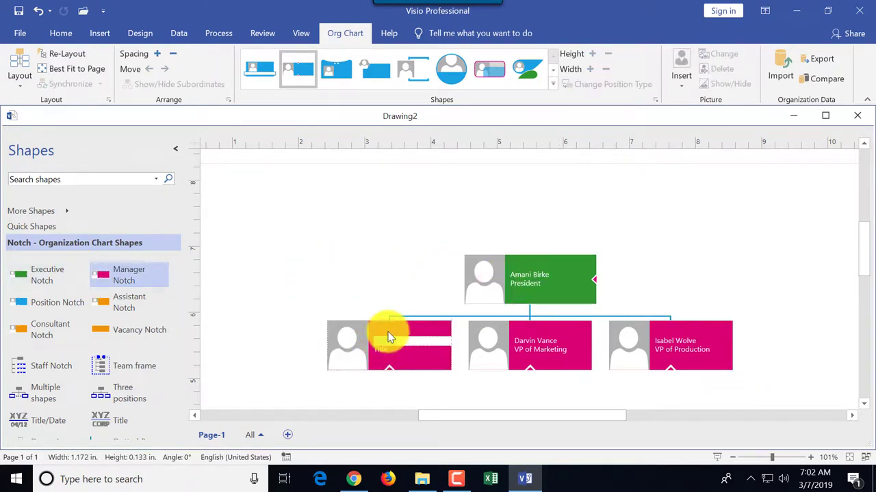
pyautogui.write('Jane Smith')
pyautogui.press('Return')
pyautogui.write('VP of Sales')
pyautogui.click(793, 325)
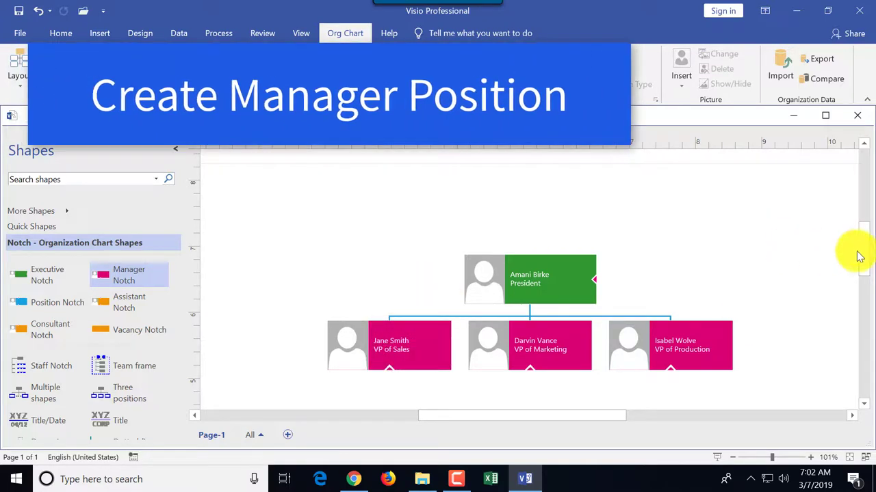
# Drop a Position Notch box reporting to the VP of Sales, leaving its placeholder text.
pyautogui.scroll(-2, 867, 259)
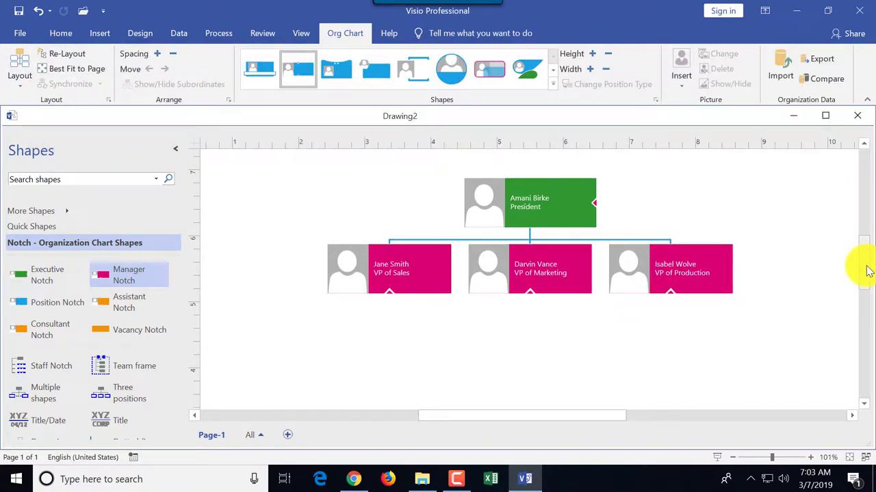
pyautogui.scroll(-1, 867, 270)
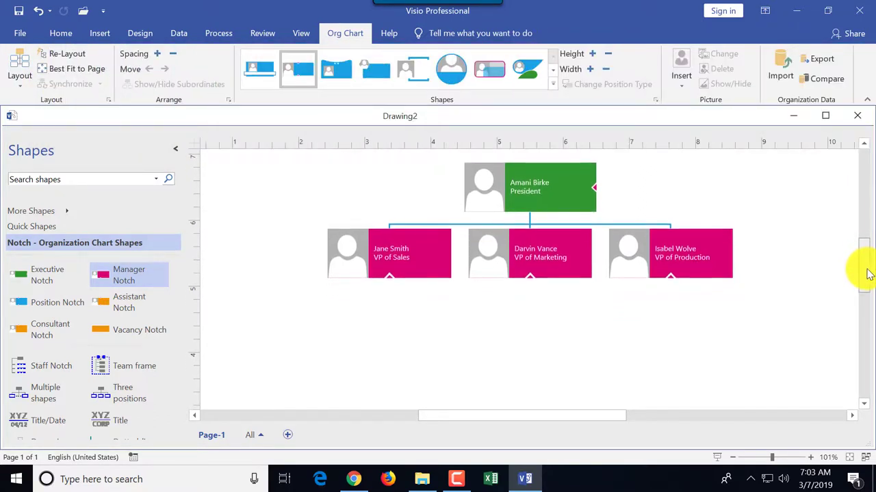
pyautogui.click(130, 277)
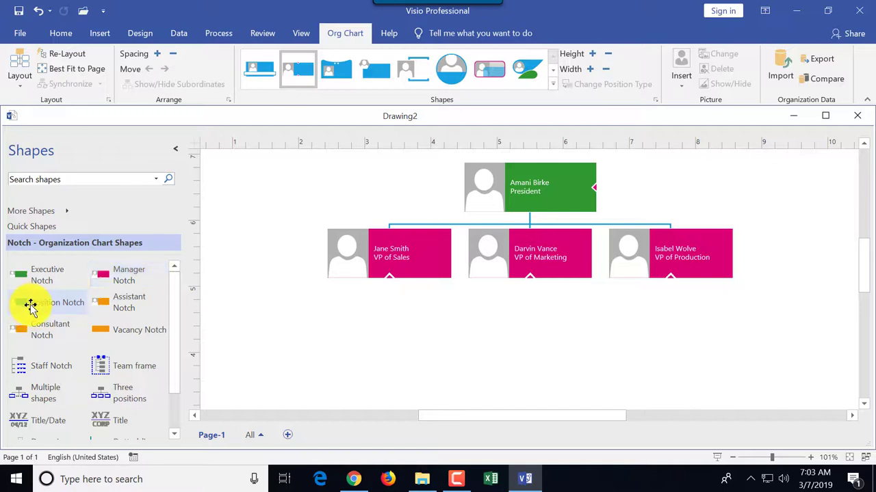
pyautogui.moveTo(34, 306); pyautogui.dragTo(386, 272)
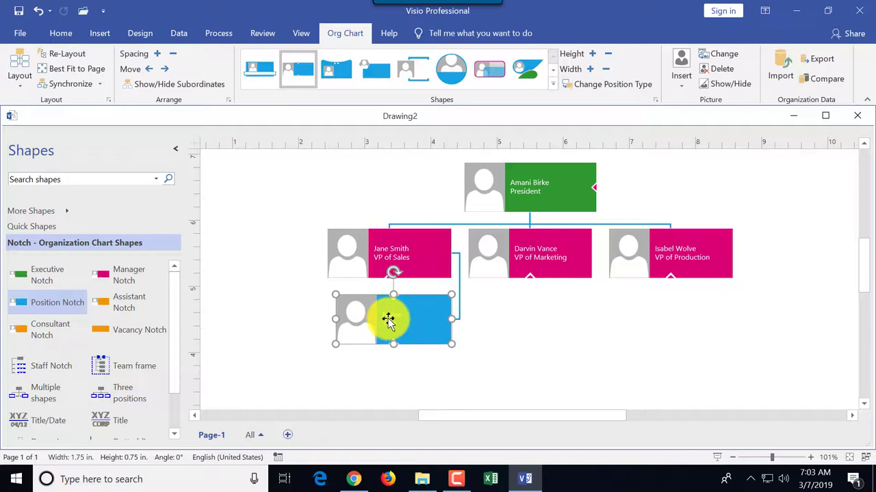
pyautogui.doubleClick(452, 311)
pyautogui.click(283, 351)
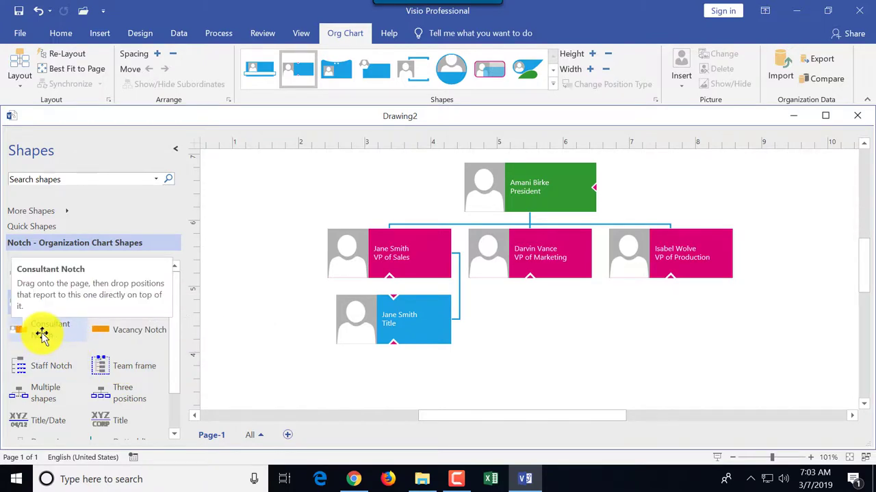
# Add a box under the VP of Sales with an employee's name and the title Consultant.
pyautogui.moveTo(42, 333); pyautogui.dragTo(377, 265)
pyautogui.doubleClick(405, 376)
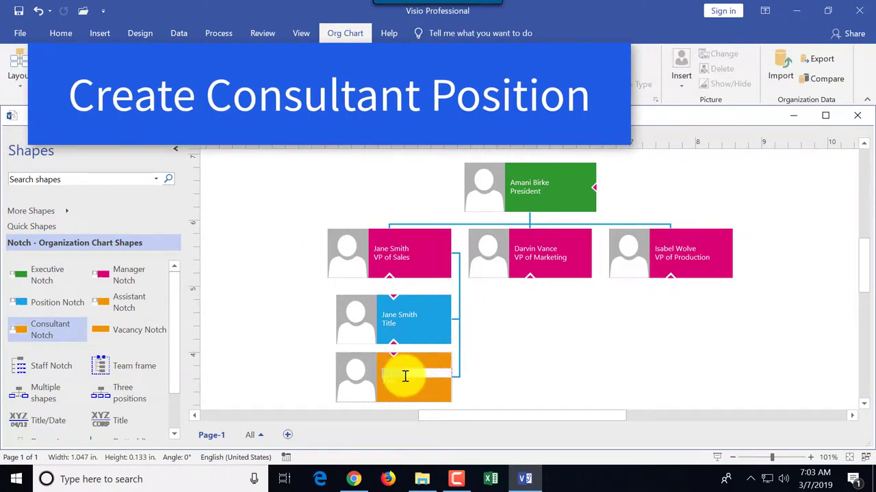
pyautogui.click(393, 382)
pyautogui.write('Consulta')
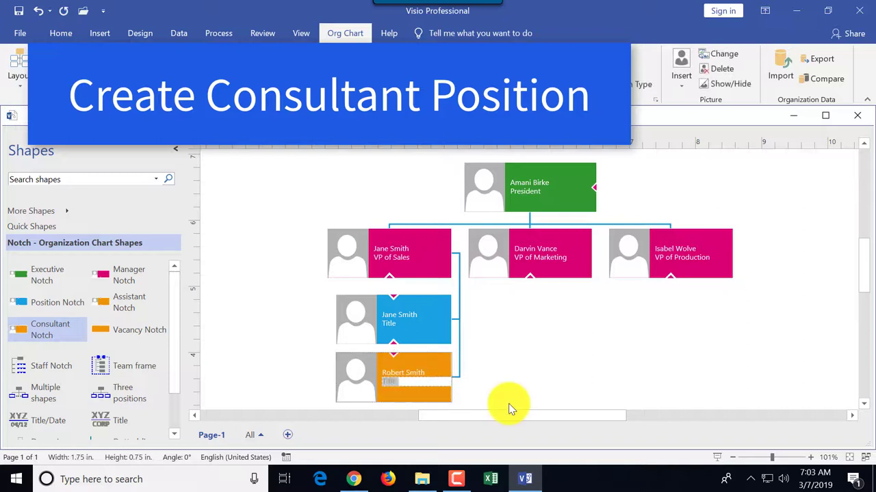
pyautogui.write('nt')
pyautogui.click(511, 405)
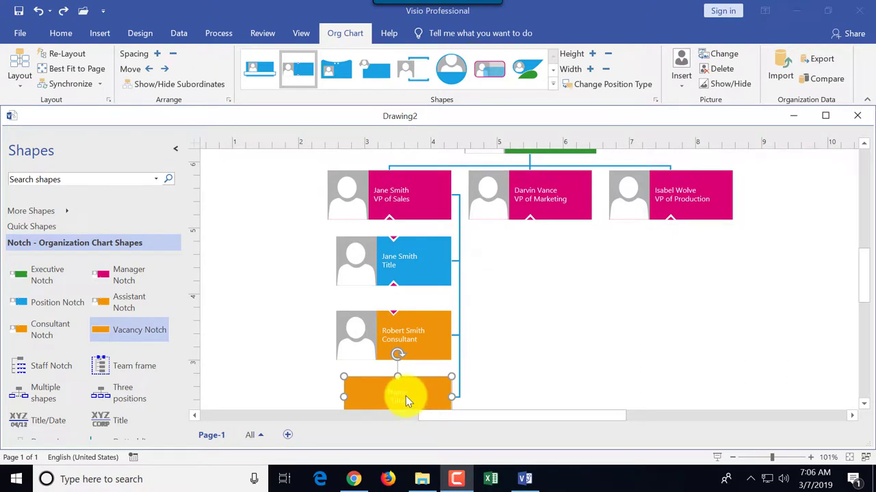
# Move the Vacancy Notch box to the left of the sales manager's box.
pyautogui.click(406, 399)
pyautogui.moveTo(416, 389); pyautogui.dragTo(412, 251)
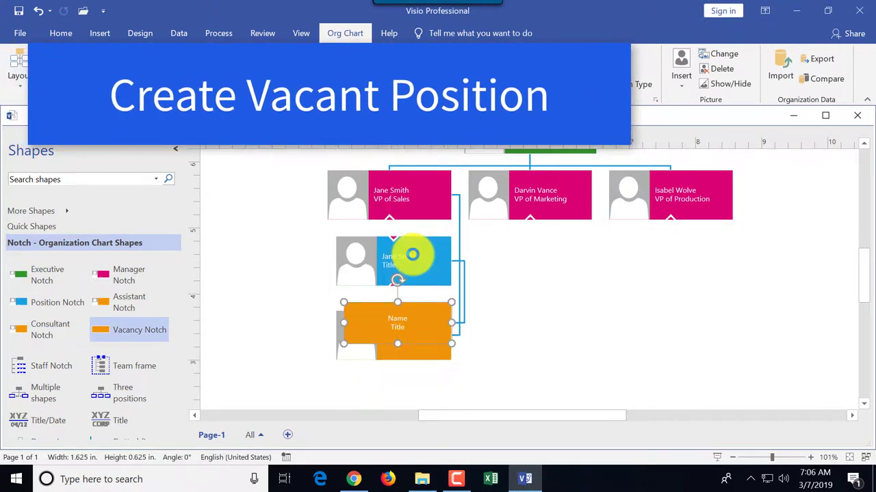
pyautogui.moveTo(415, 325); pyautogui.dragTo(281, 265)
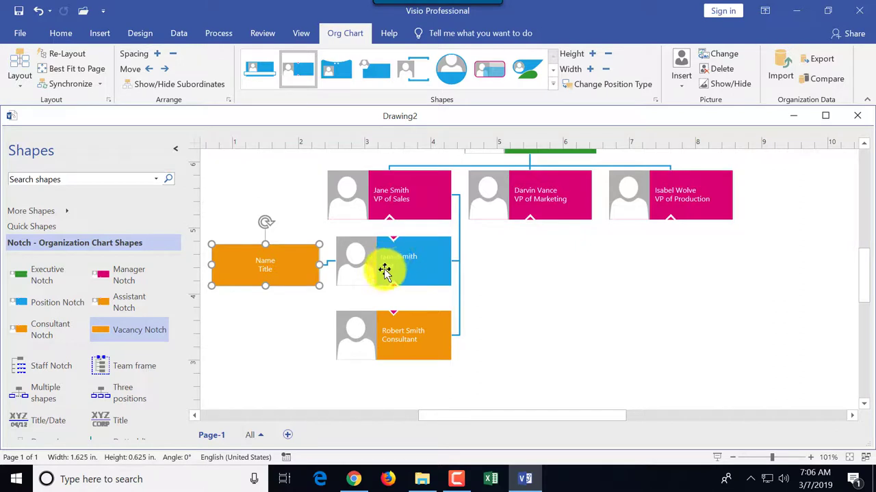
# Add a manager under VP of Marketing with a name and the title Global Manager of Marketing.
pyautogui.moveTo(121, 274); pyautogui.dragTo(563, 280)
pyautogui.doubleClick(554, 256)
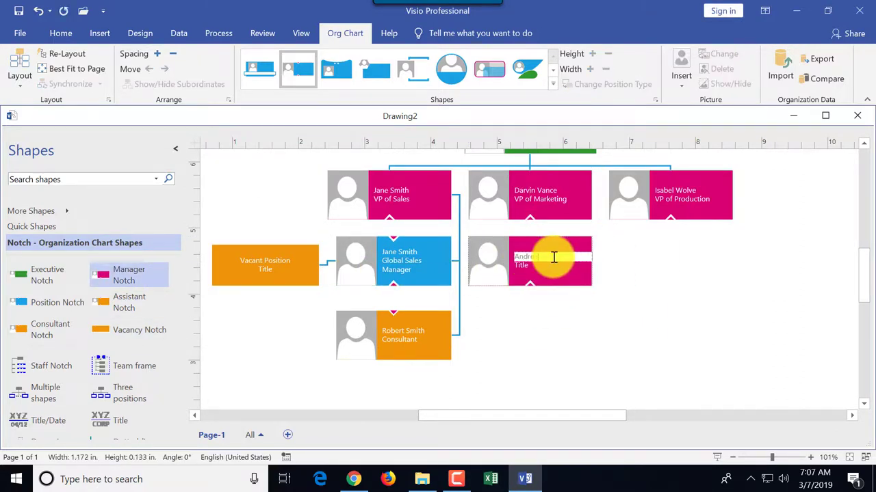
pyautogui.click(545, 266)
pyautogui.write('Global Sales VP of M')
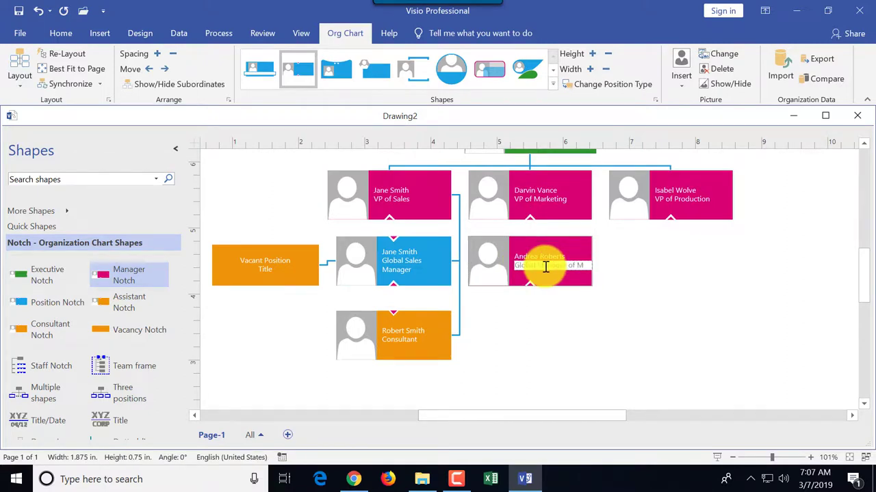
pyautogui.write('arketing')
pyautogui.click(554, 336)
pyautogui.moveTo(129, 280); pyautogui.dragTo(171, 308)
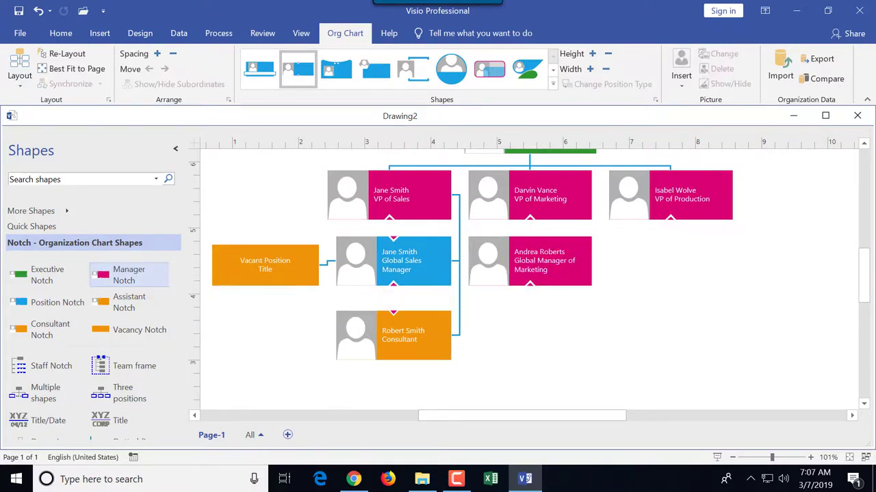
# Add a Manager of Production under VP of Production and a Production Operator position below it.
pyautogui.moveTo(120, 273); pyautogui.dragTo(679, 198)
pyautogui.doubleClick(684, 251)
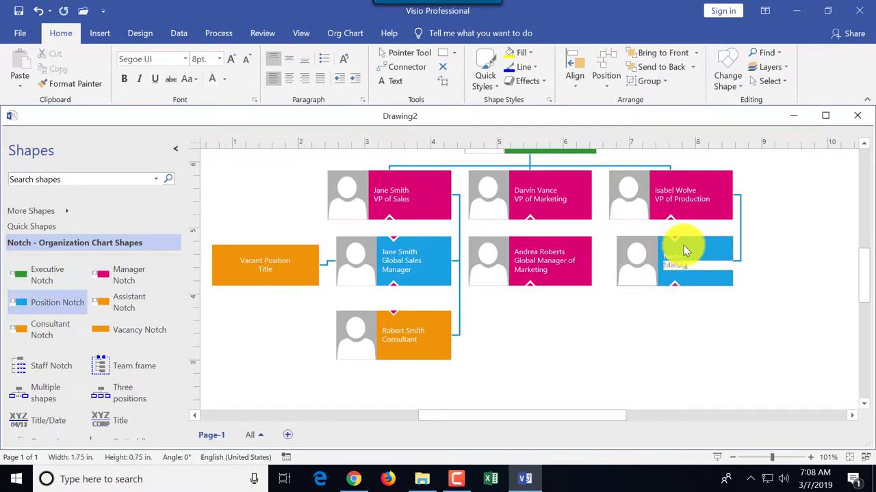
pyautogui.click(673, 349)
pyautogui.click(29, 306)
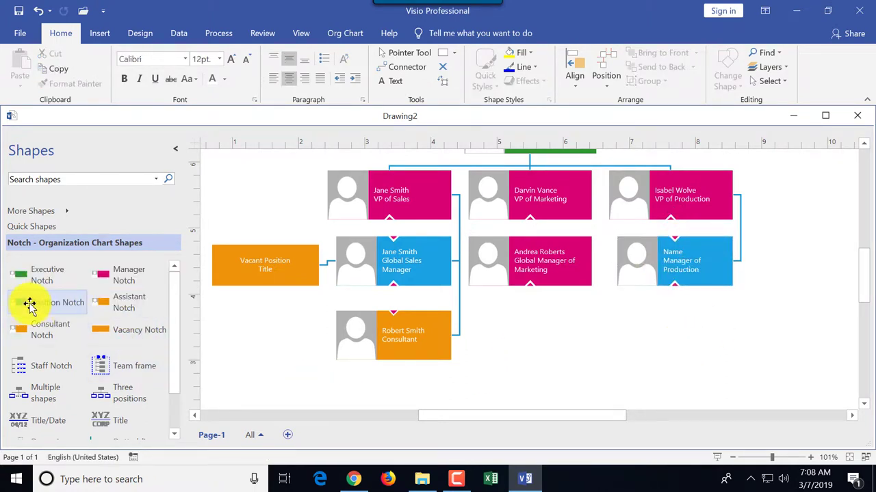
pyautogui.moveTo(29, 306); pyautogui.dragTo(670, 322)
pyautogui.doubleClick(708, 335)
pyautogui.write('Production Operator')
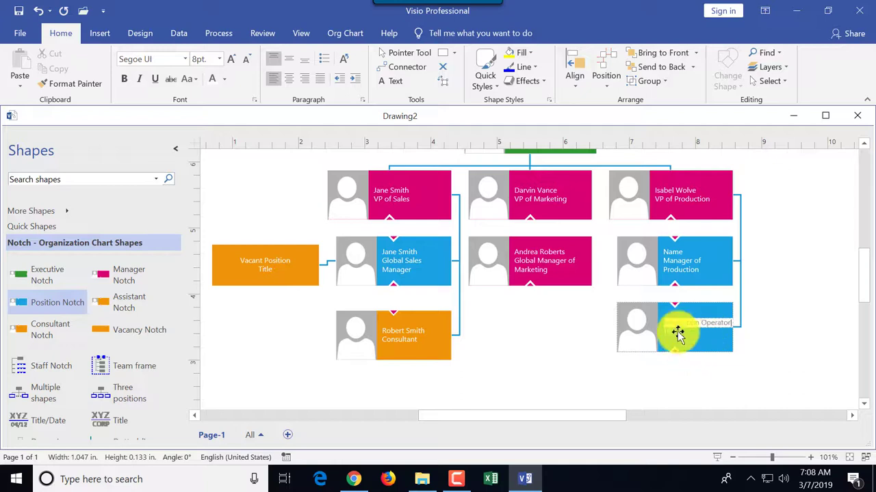
pyautogui.click(727, 381)
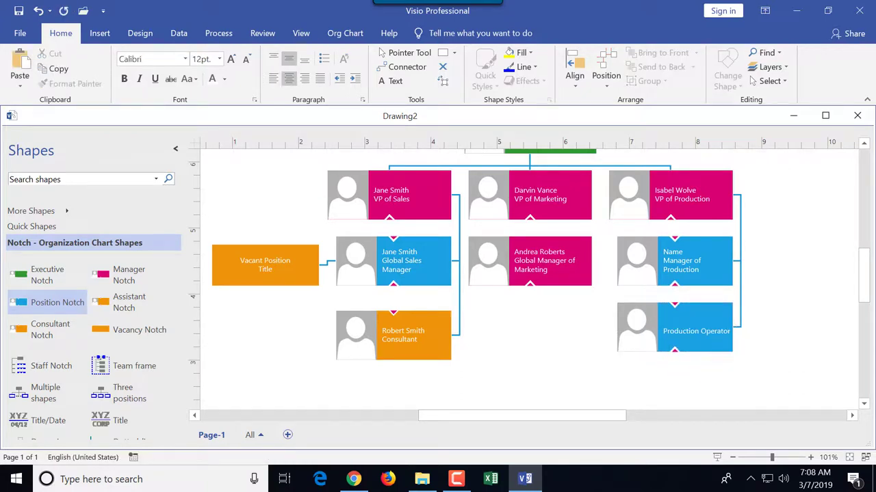
# Fill in employee names for the Manager of Production and Production Operator boxes.
pyautogui.doubleClick(669, 252)
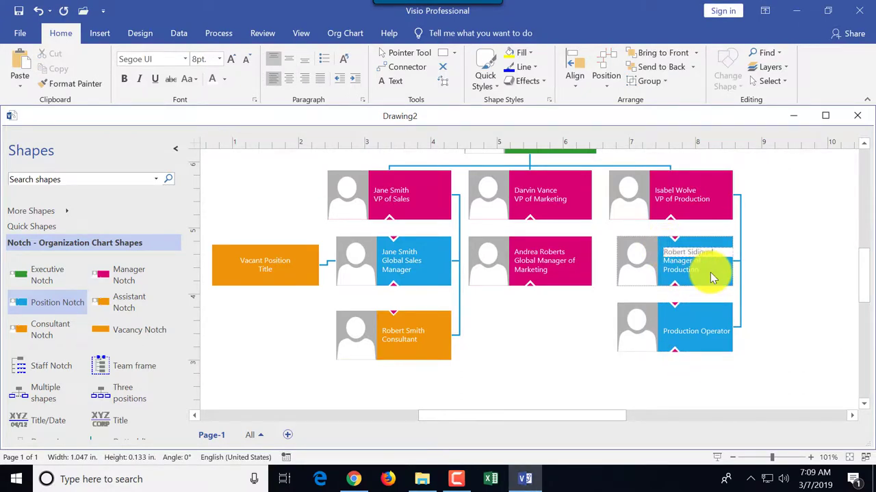
pyautogui.click(672, 329)
pyautogui.doubleClick(680, 319)
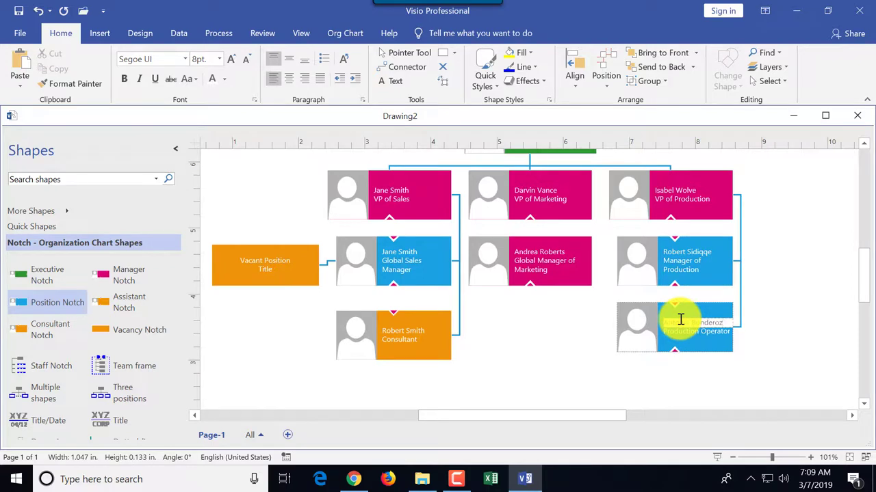
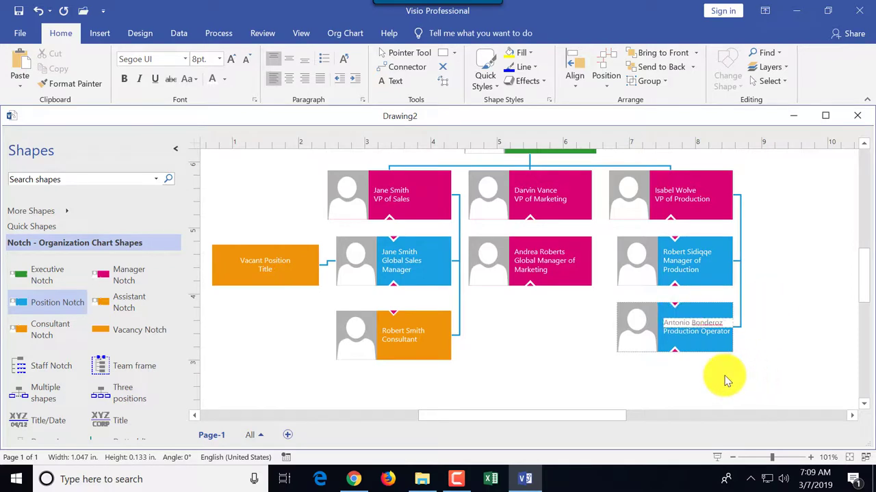
pyautogui.click(732, 457)
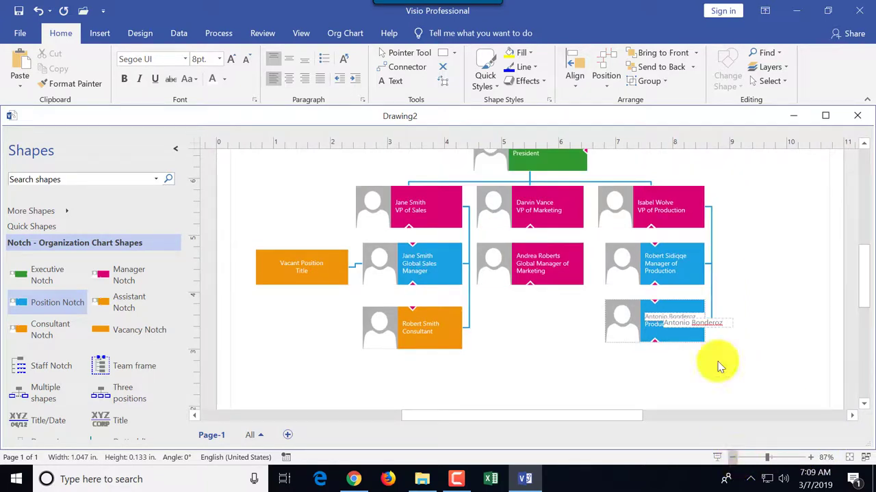
# Attach an Assistant Notch box to the President and title it 'Assistant'.
pyautogui.scroll(1, 694, 327)
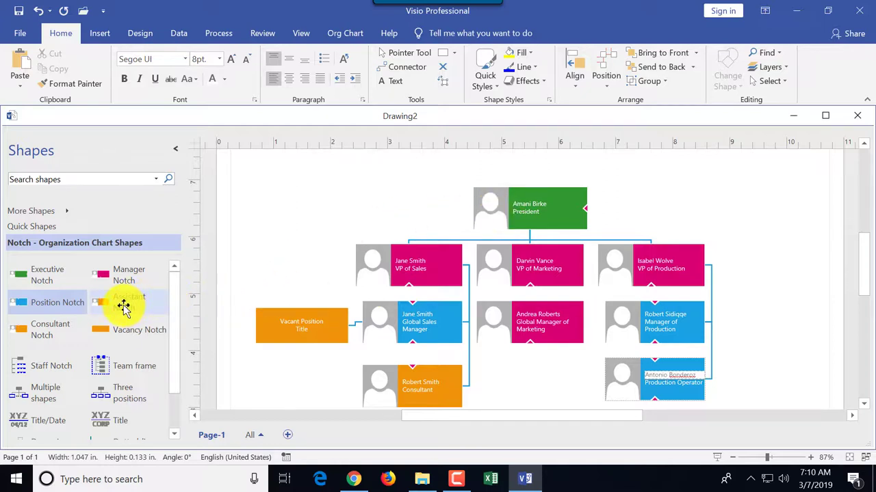
pyautogui.moveTo(120, 304); pyautogui.dragTo(533, 207)
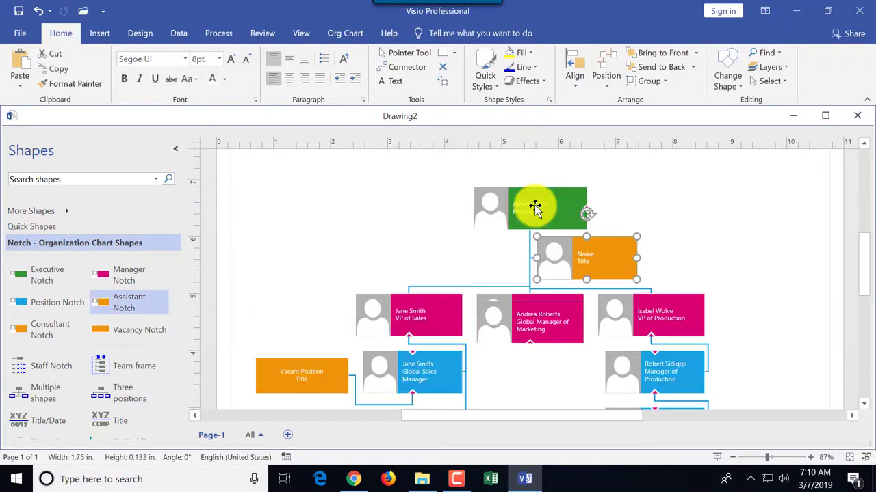
pyautogui.doubleClick(579, 264)
pyautogui.write('Assista')
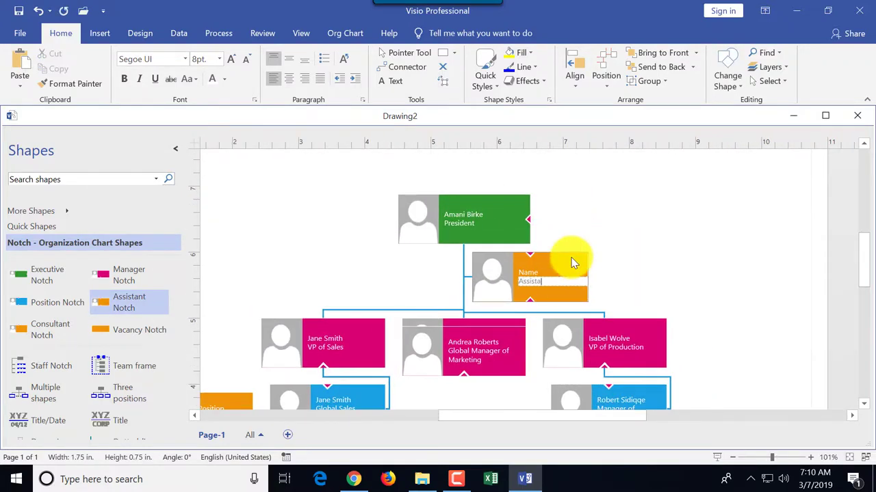
pyautogui.write('nt')
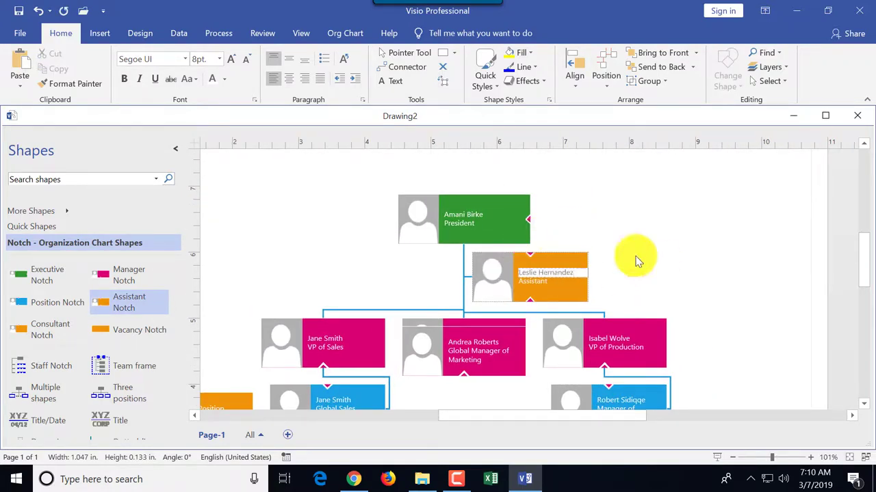
pyautogui.click(636, 260)
pyautogui.click(731, 457)
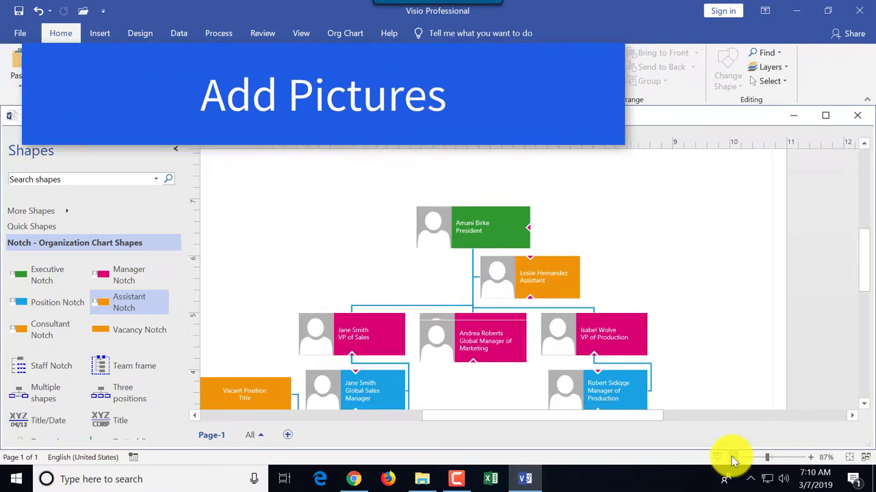
# Replace the President's placeholder portrait with a photo from the 050 - Stock Photos folder.
pyautogui.scroll(-3, 863, 306)
pyautogui.scroll(2, 864, 301)
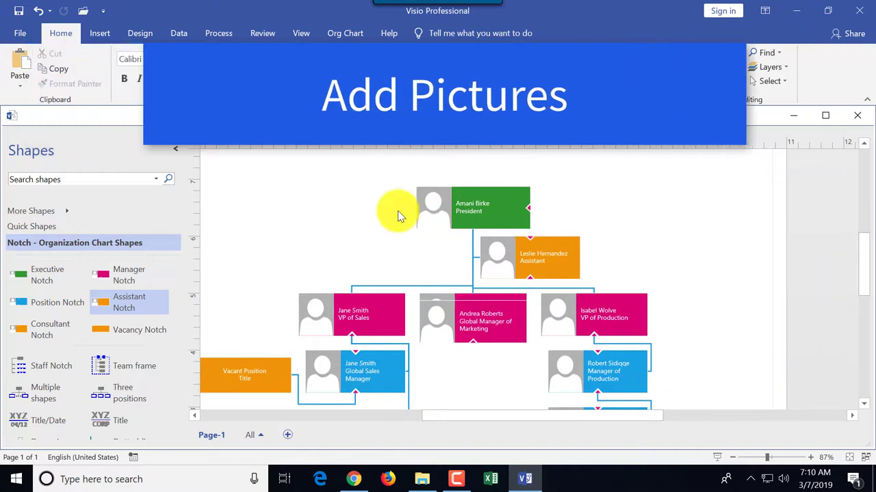
pyautogui.click(441, 210)
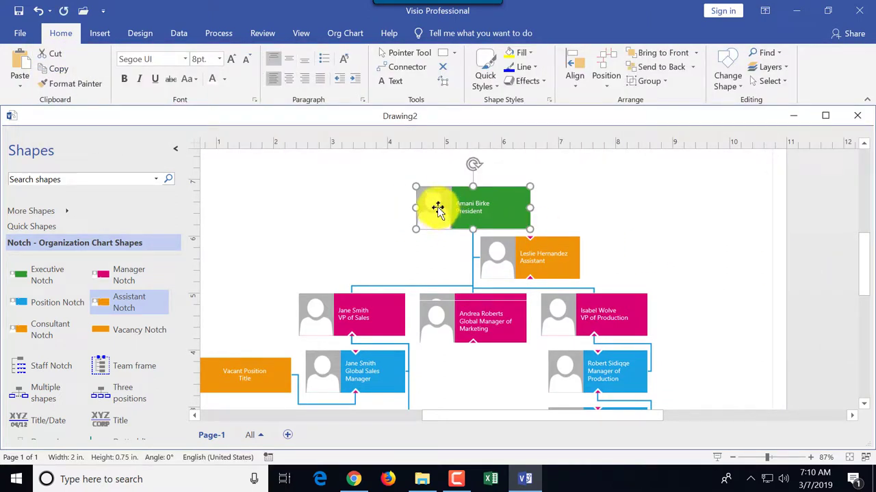
pyautogui.rightClick(438, 208)
pyautogui.moveTo(469, 234)
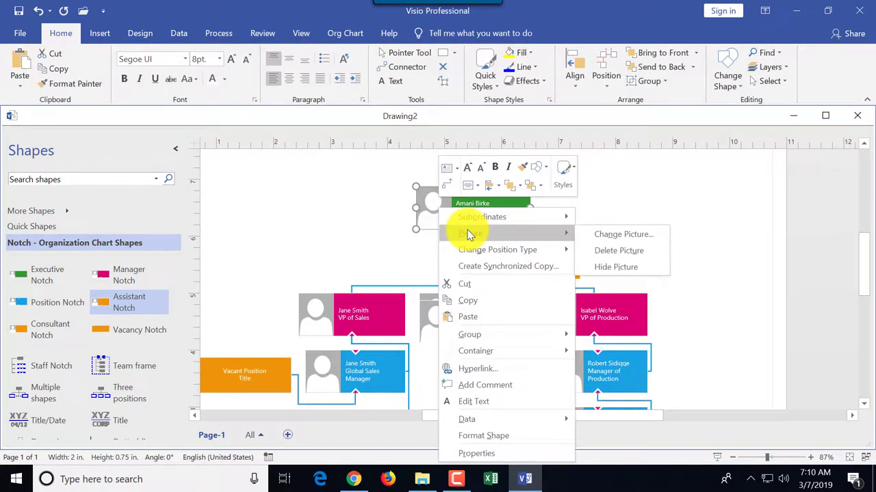
pyautogui.click(624, 235)
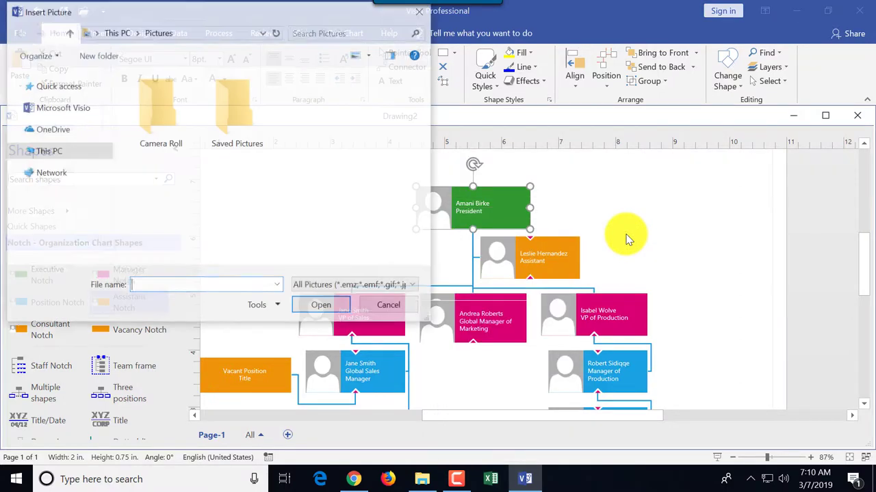
pyautogui.scroll(5, 103, 130)
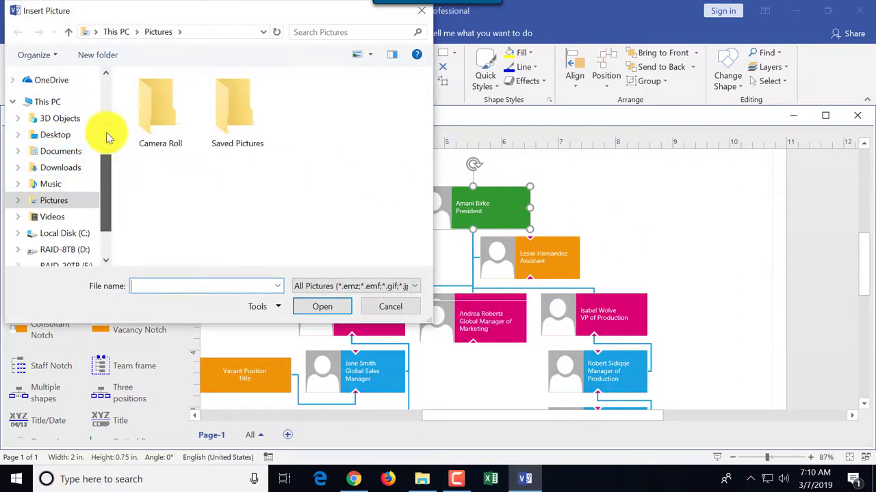
pyautogui.click(81, 184)
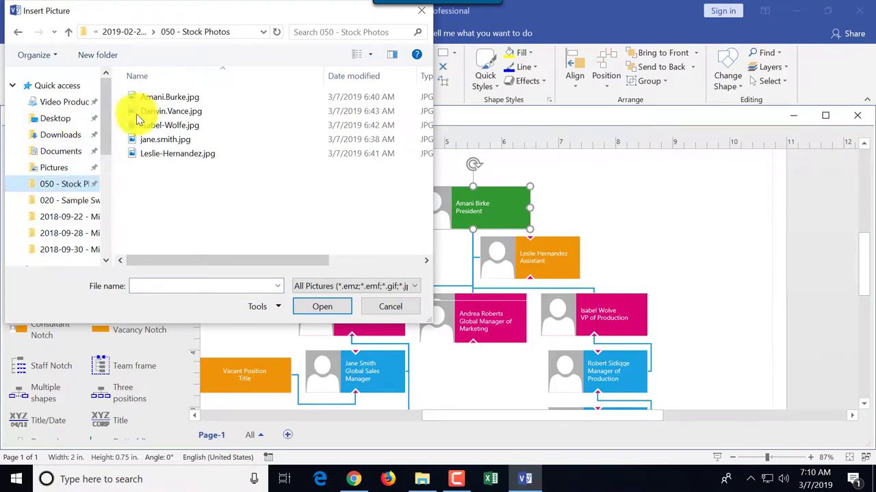
pyautogui.doubleClick(173, 98)
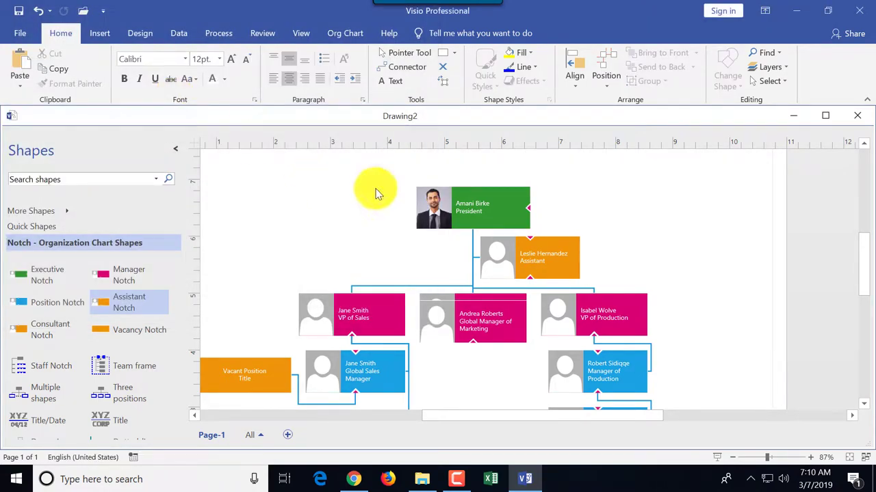
# Replace the Assistant's placeholder portrait with the assistant's stock photo.
pyautogui.rightClick(514, 264)
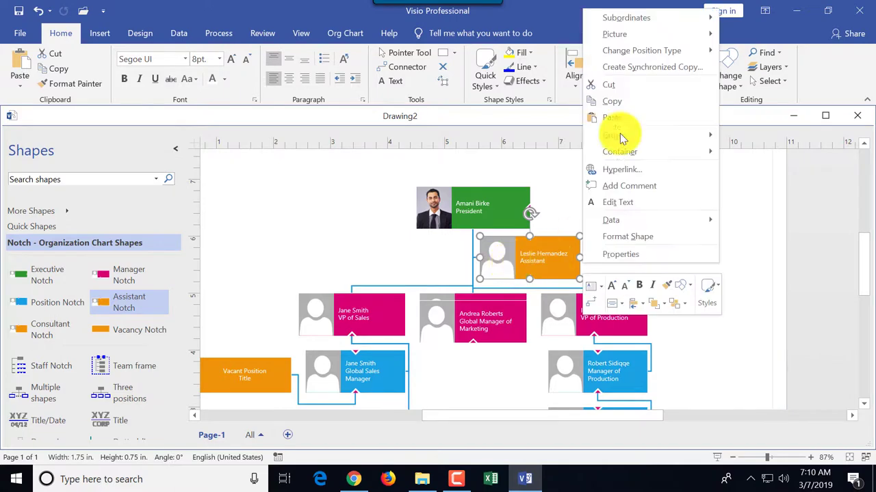
pyautogui.moveTo(664, 33)
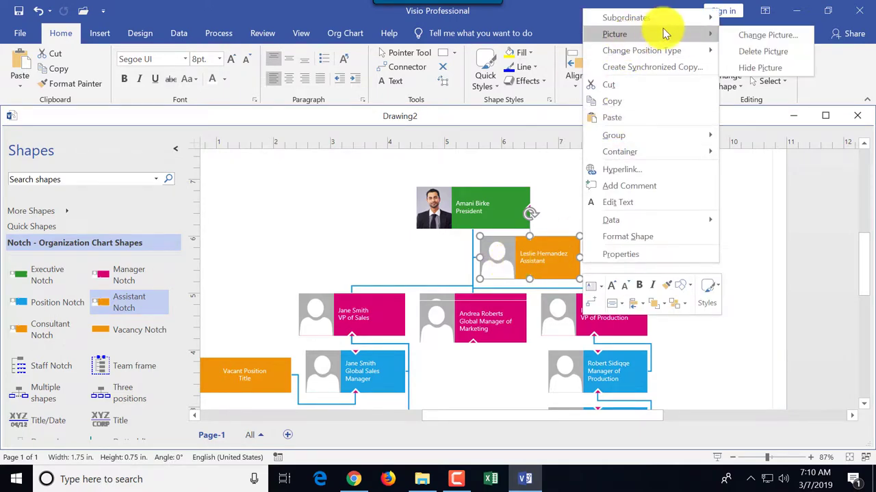
pyautogui.click(747, 33)
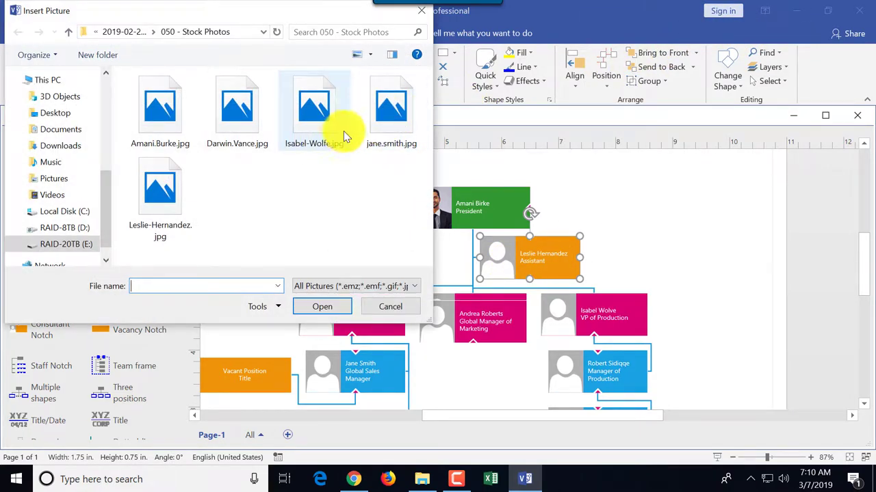
pyautogui.click(164, 204)
pyautogui.doubleClick(165, 202)
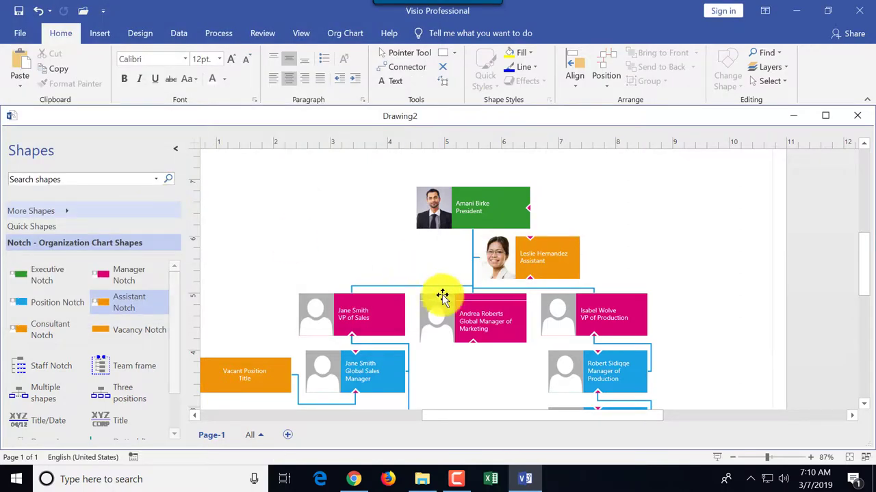
# Begin changing the VP of Sales box's picture to a stock photo.
pyautogui.click(331, 314)
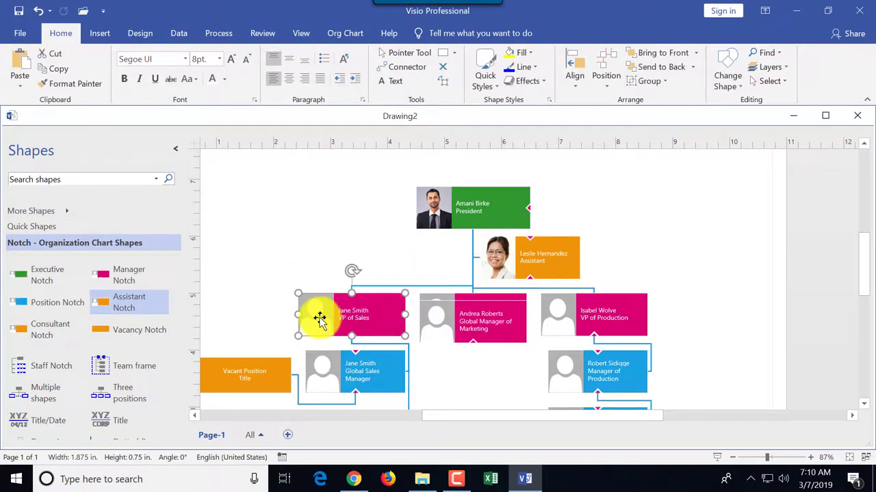
pyautogui.rightClick(320, 320)
pyautogui.moveTo(441, 89)
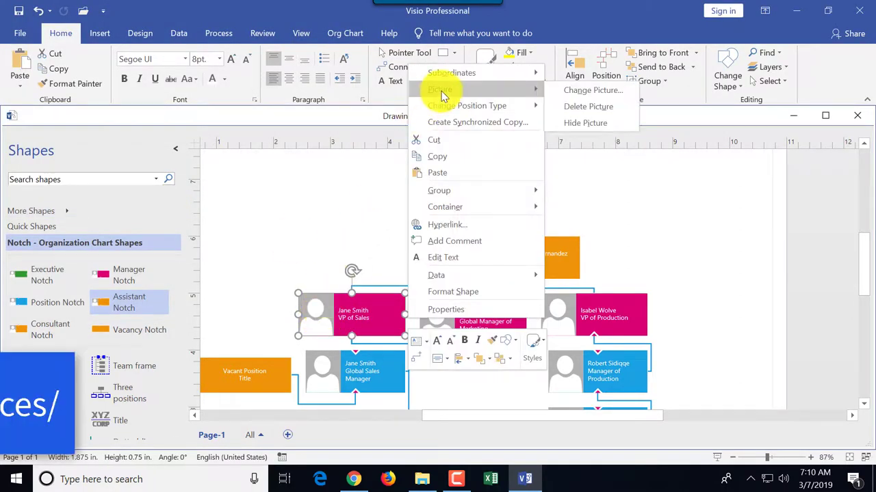
pyautogui.click(579, 93)
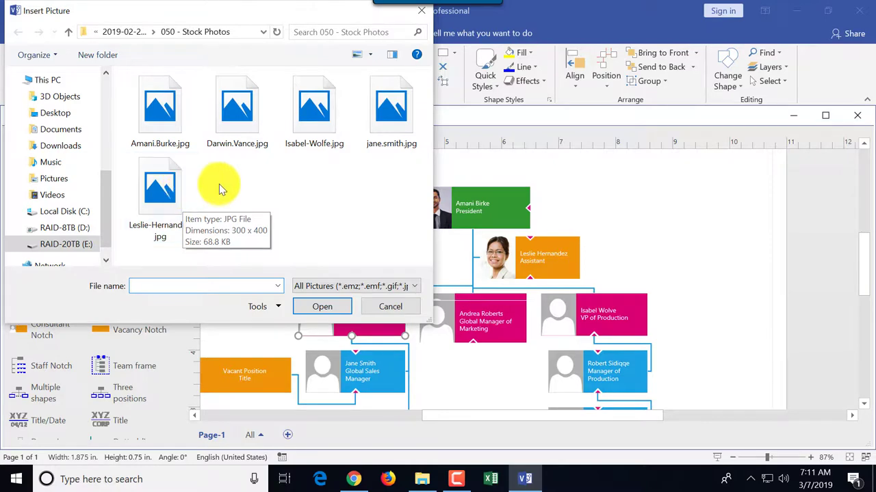
pyautogui.moveTo(256, 18); pyautogui.dragTo(686, 112)
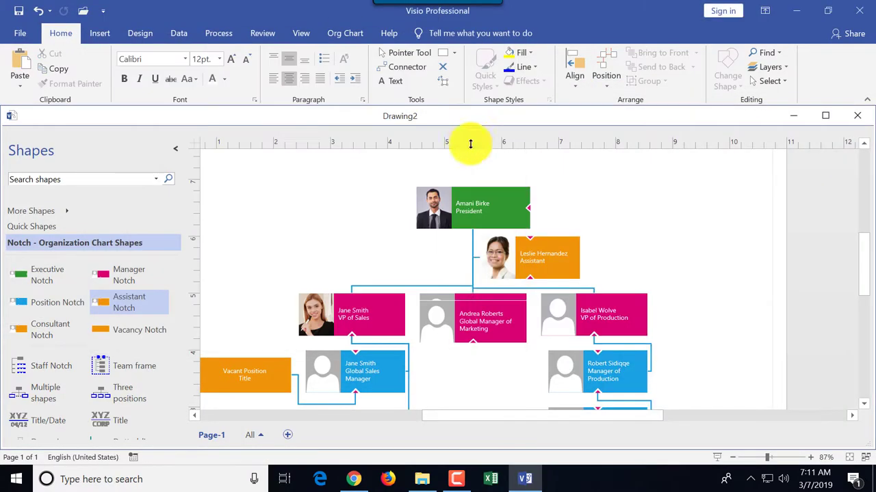
# Give the Global Manager of Marketing box a photo and place it beneath the VP of Marketing.
pyautogui.rightClick(489, 323)
pyautogui.click(684, 102)
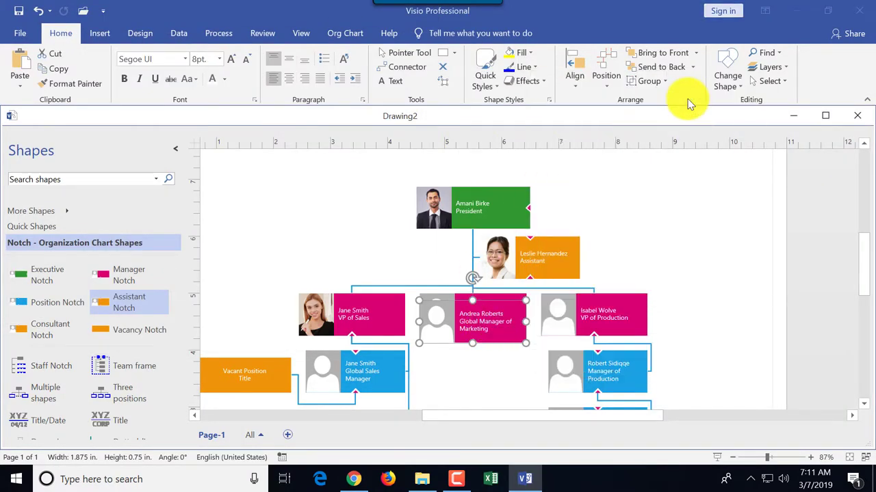
pyautogui.moveTo(349, 37)
pyautogui.mouseDown()
pyautogui.moveTo(758, 68)
pyautogui.moveTo(420, 171)
pyautogui.moveTo(335, 59)
pyautogui.moveTo(351, 47)
pyautogui.mouseUp()
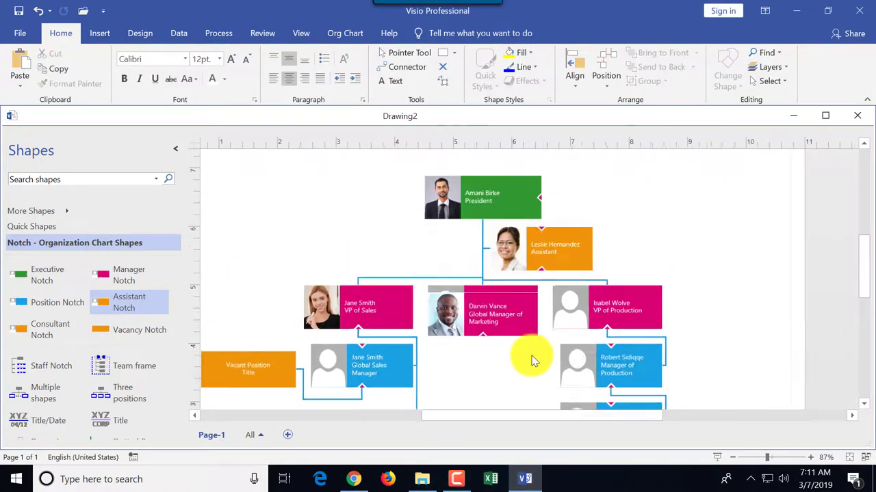
pyautogui.moveTo(438, 313); pyautogui.dragTo(442, 387)
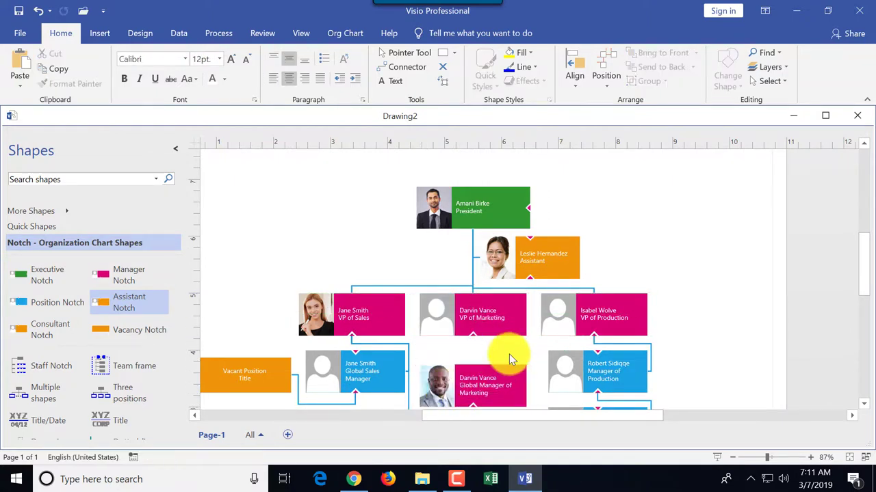
pyautogui.moveTo(509, 359); pyautogui.dragTo(492, 329)
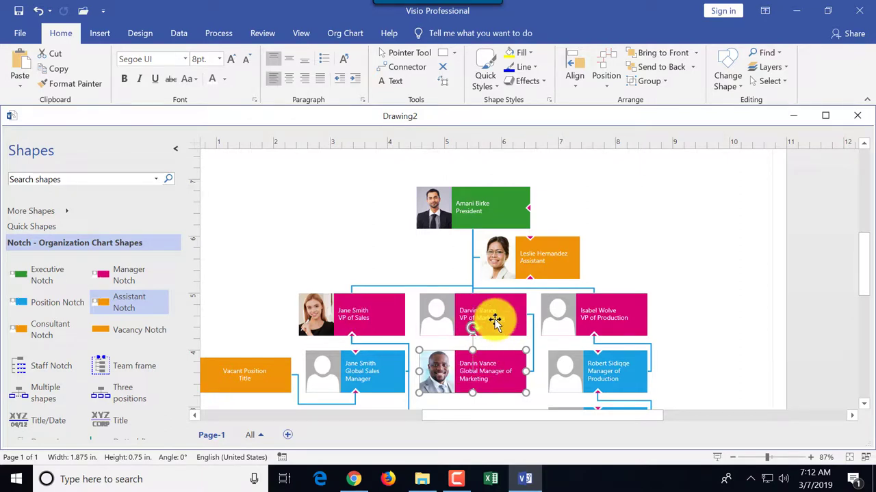
pyautogui.moveTo(480, 383); pyautogui.dragTo(485, 348)
pyautogui.scroll(2, 483, 371)
# Hide the Global Manager's photo and reposition the box under VP of Marketing.
pyautogui.rightClick(485, 348)
pyautogui.press('Escape')
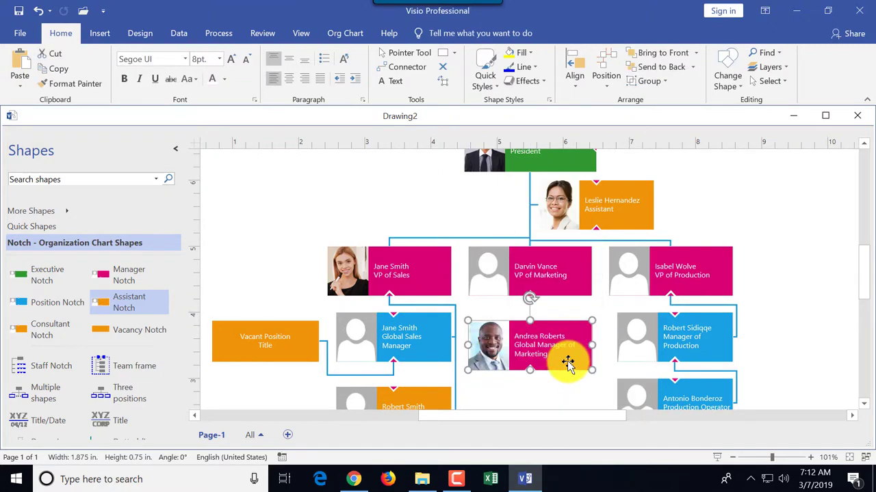
pyautogui.rightClick(565, 359)
pyautogui.moveTo(697, 136)
pyautogui.click(782, 166)
pyautogui.rightClick(570, 333)
pyautogui.moveTo(660, 126)
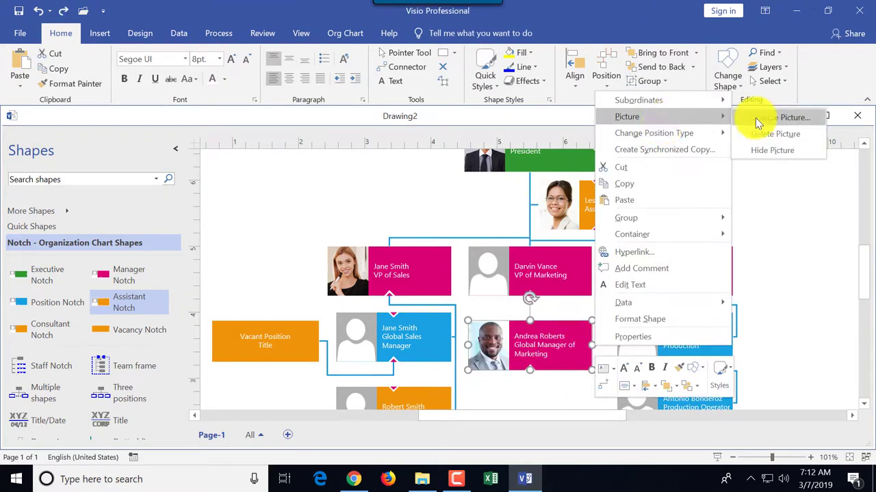
pyautogui.click(755, 118)
pyautogui.click(490, 348)
pyautogui.scroll(-2, 492, 377)
pyautogui.moveTo(493, 377)
pyautogui.mouseDown()
pyautogui.moveTo(499, 385)
pyautogui.moveTo(505, 327)
pyautogui.moveTo(483, 381)
pyautogui.mouseUp()
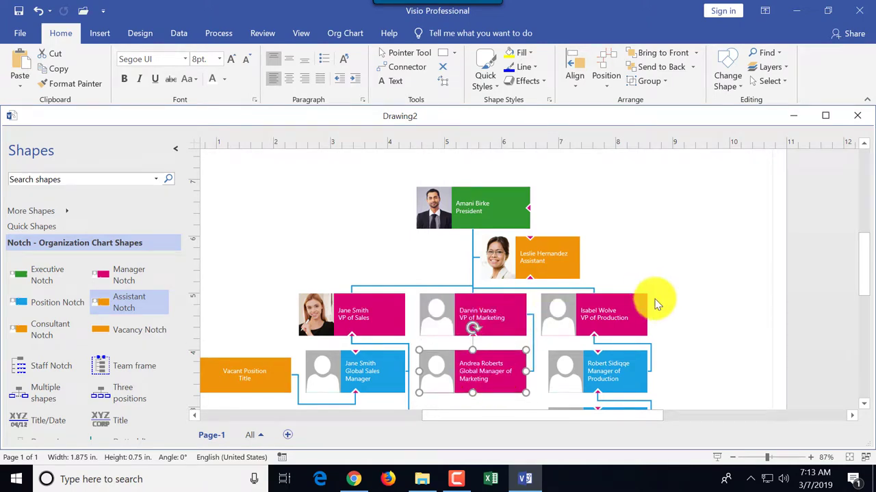
# Insert the man's photo into the VP of Marketing box.
pyautogui.rightClick(440, 313)
pyautogui.moveTo(636, 88)
pyautogui.click(700, 88)
pyautogui.doubleClick(322, 154)
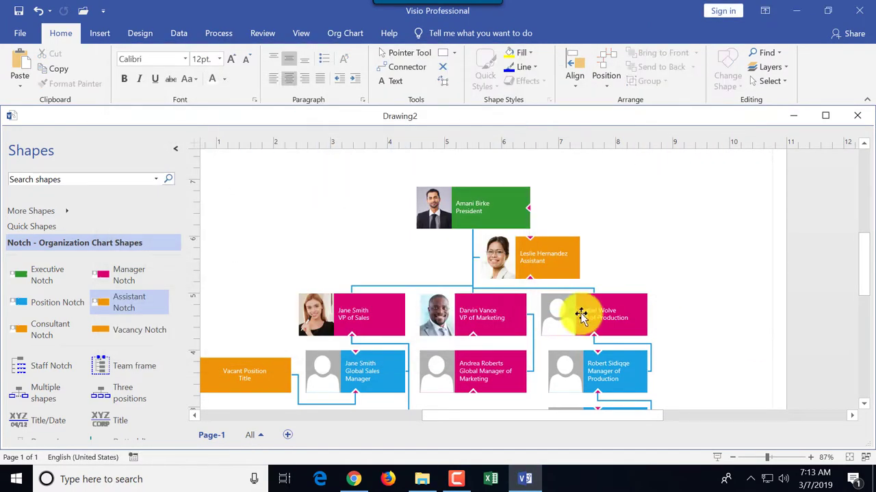
# Insert a woman's photo into the VP of Production box.
pyautogui.rightClick(580, 315)
pyautogui.moveTo(710, 91)
pyautogui.click(605, 88)
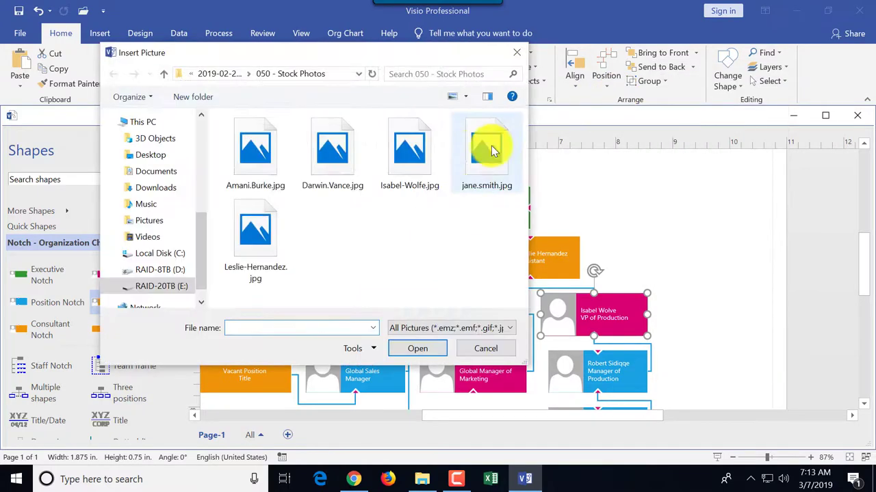
pyautogui.doubleClick(406, 152)
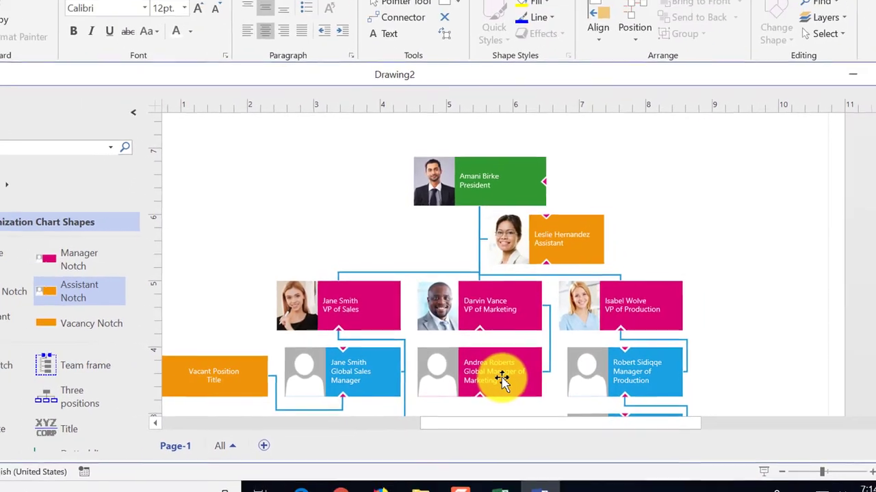
# Convert the Global Manager of Marketing box into a blue Position Notch shape.
pyautogui.click(496, 375)
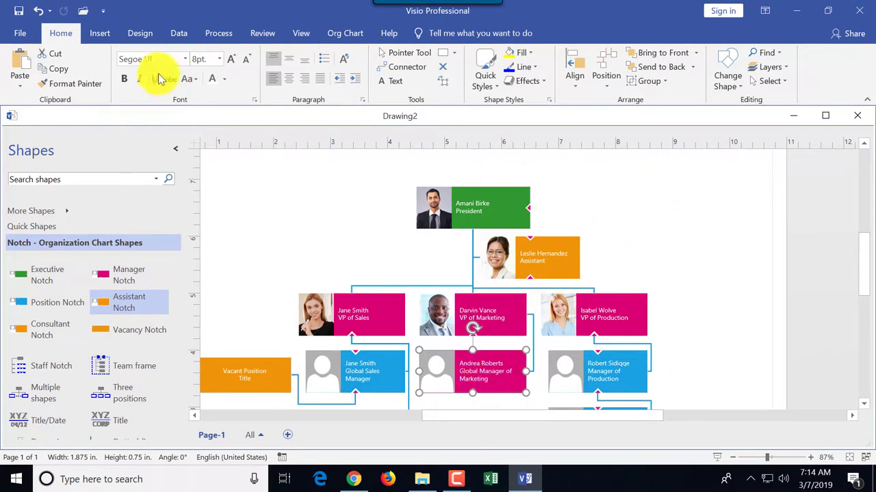
pyautogui.click(741, 87)
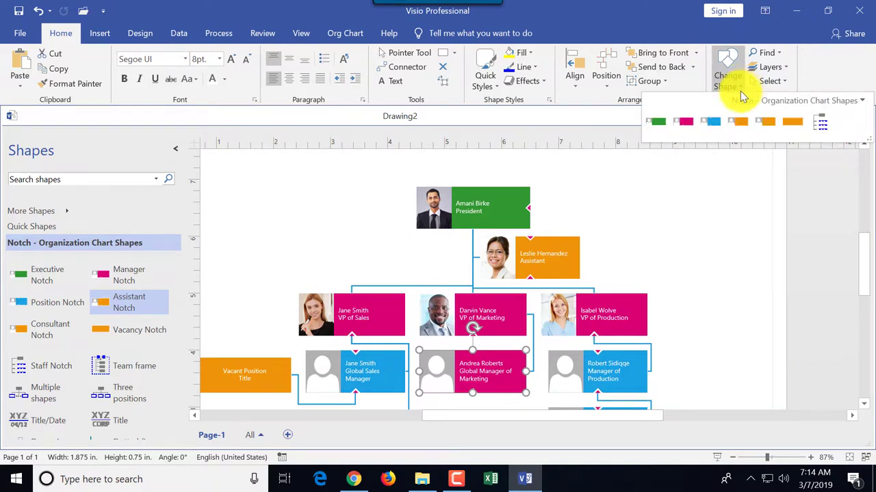
pyautogui.click(711, 124)
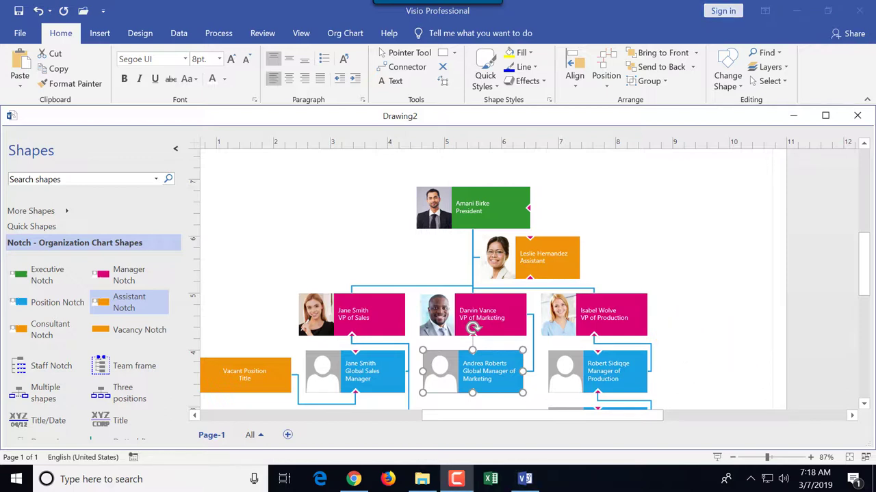
pyautogui.click(736, 460)
pyautogui.click(731, 460)
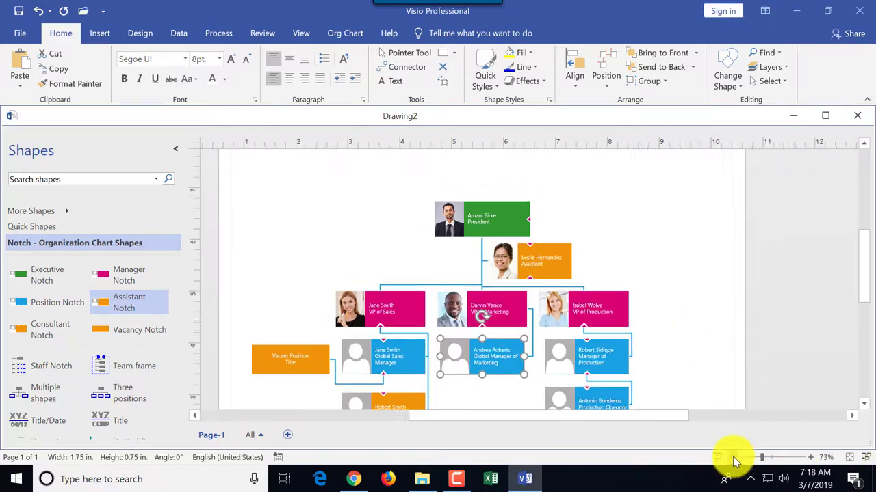
pyautogui.click(728, 460)
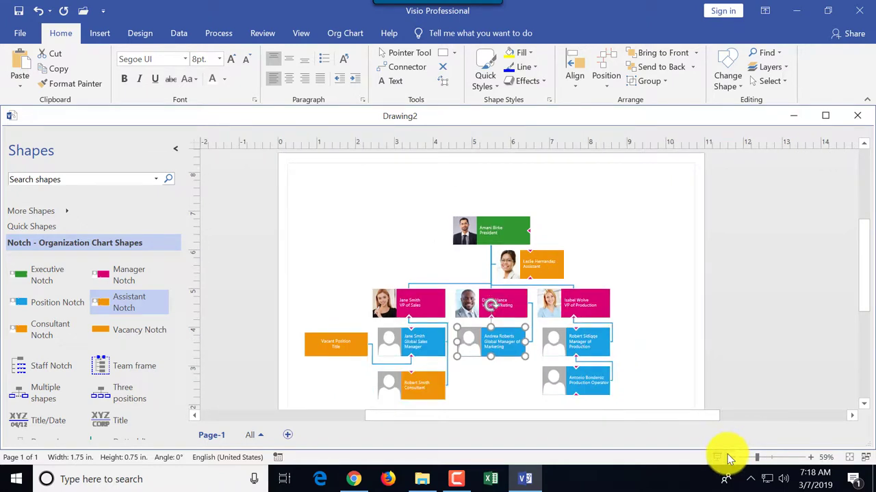
pyautogui.click(631, 231)
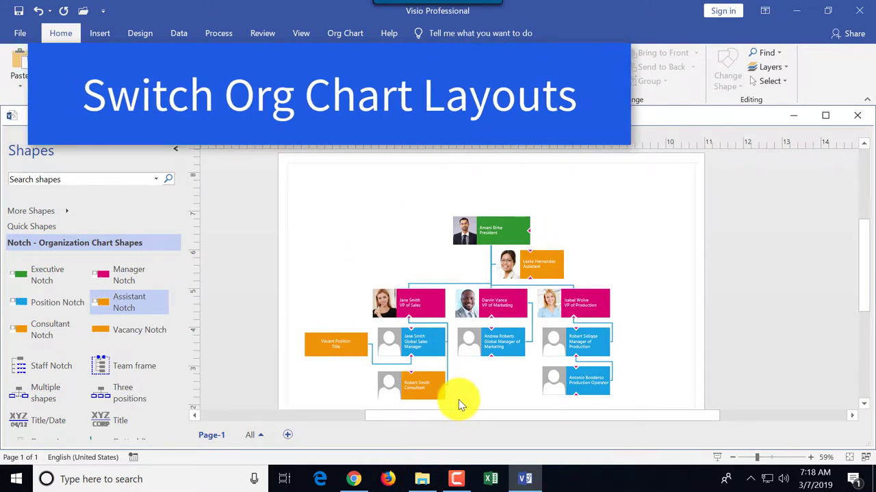
# Preview the Belt and Pip chart styles, finishing on the Notch style.
pyautogui.click(353, 32)
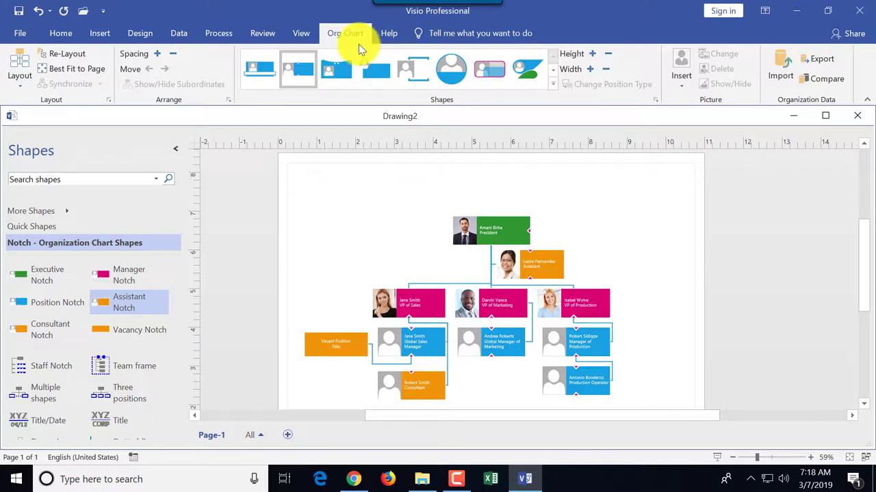
pyautogui.click(250, 71)
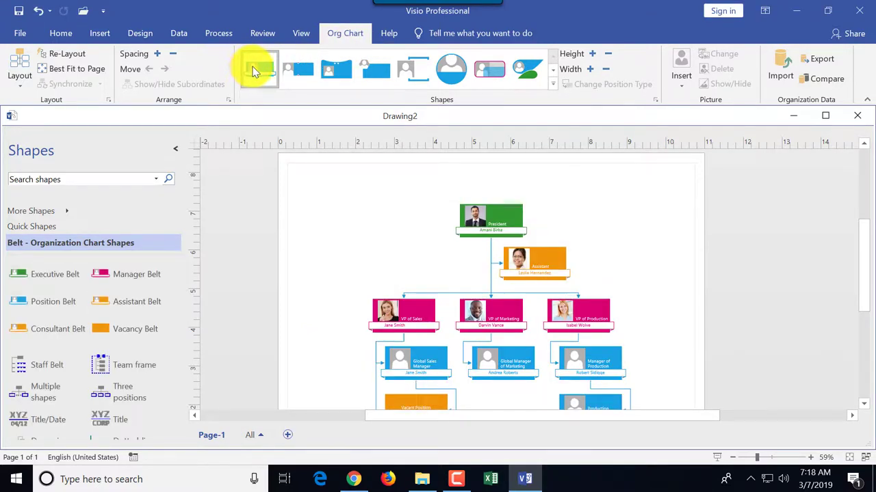
pyautogui.click(289, 72)
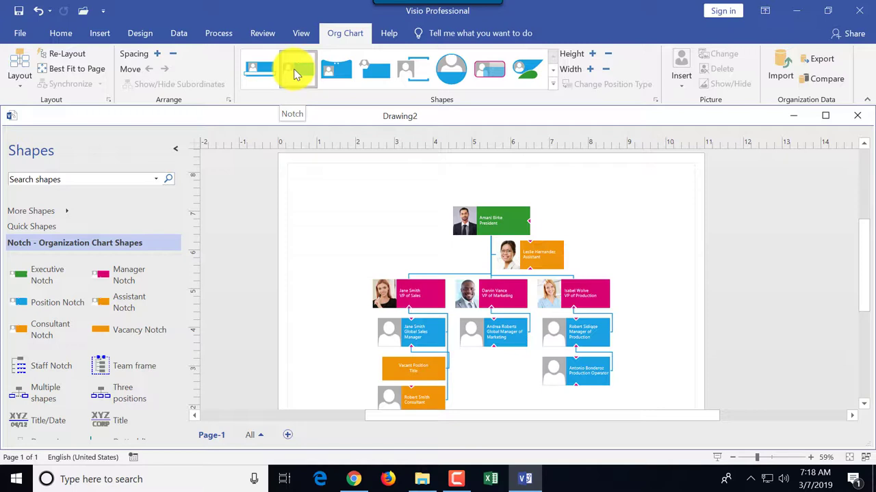
pyautogui.click(330, 71)
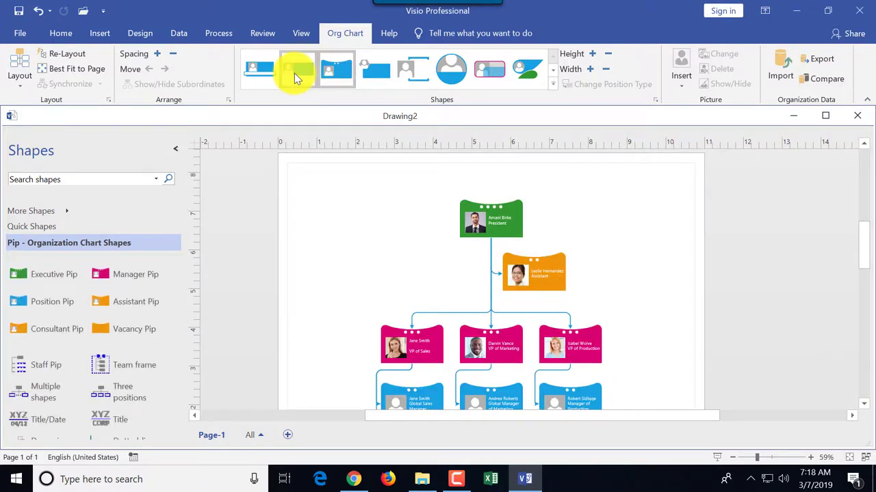
pyautogui.click(294, 73)
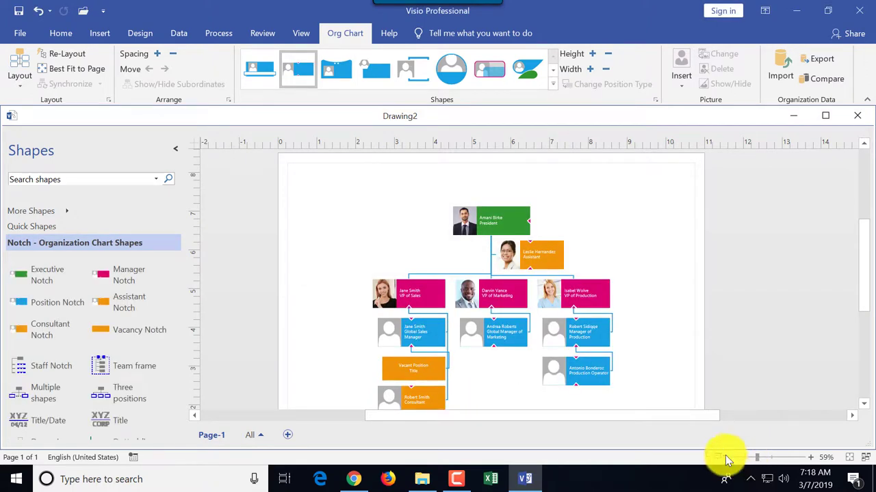
pyautogui.press('F10')
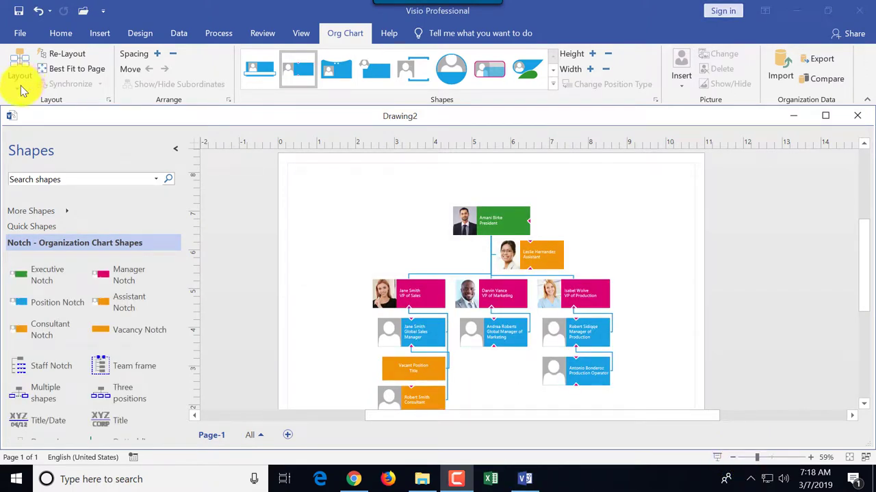
# Apply a Horizontal layout to the org chart and Best Fit it to the page.
pyautogui.click(21, 91)
pyautogui.click(21, 91)
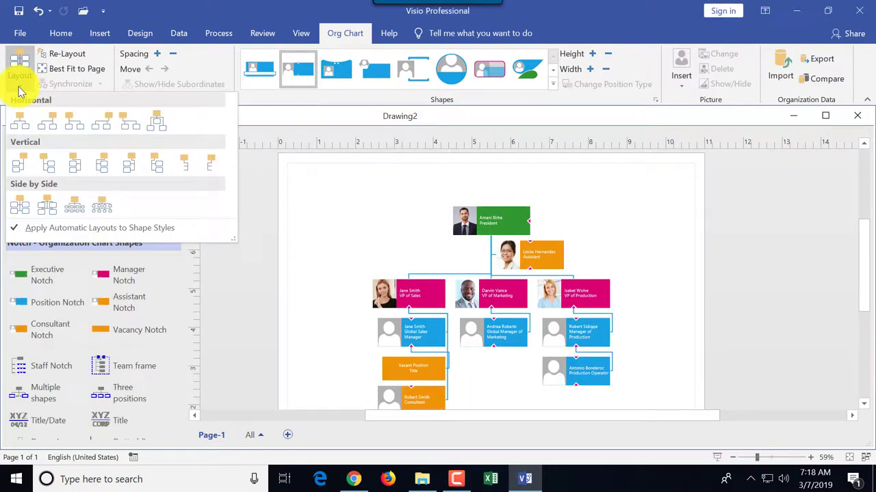
pyautogui.click(48, 122)
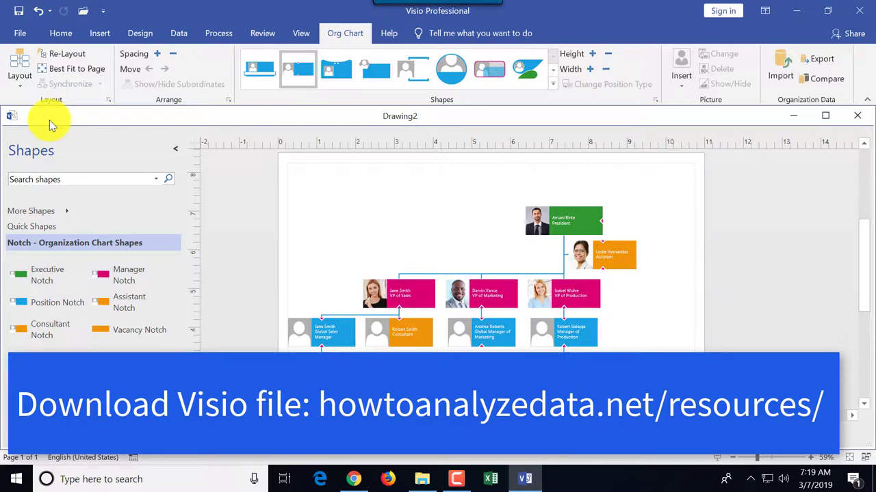
pyautogui.click(19, 88)
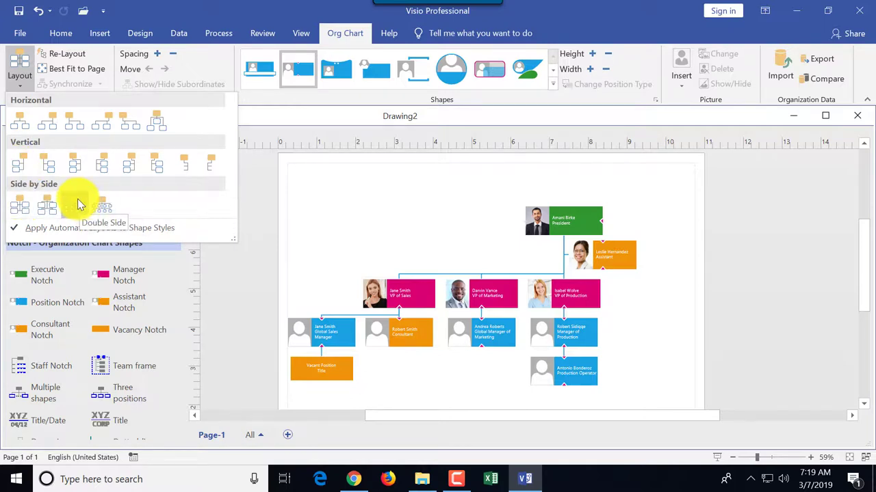
pyautogui.click(81, 74)
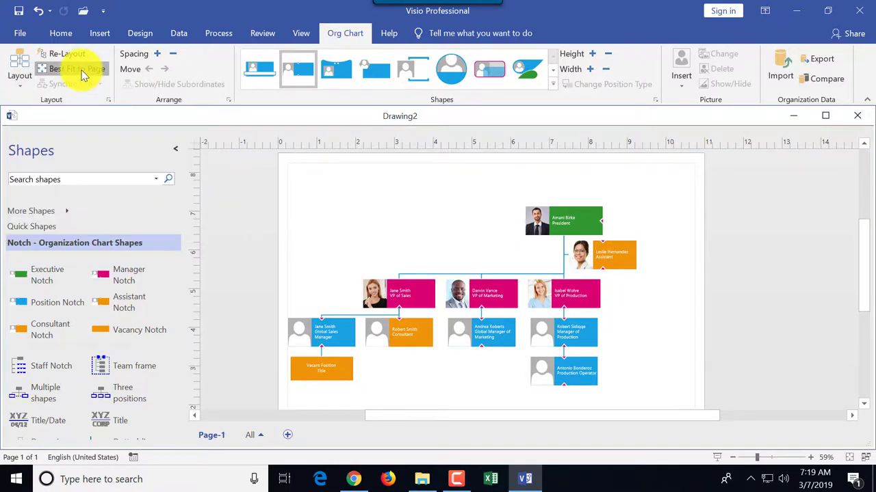
pyautogui.click(80, 74)
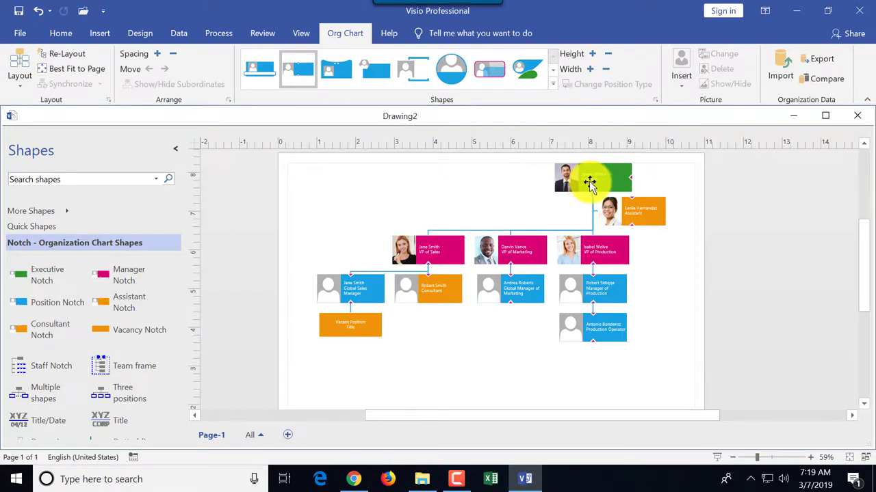
# Select the whole chart, nudge it right and down, and try Spacing + and −.
pyautogui.moveTo(287, 158); pyautogui.dragTo(729, 383)
pyautogui.moveTo(601, 278); pyautogui.dragTo(616, 294)
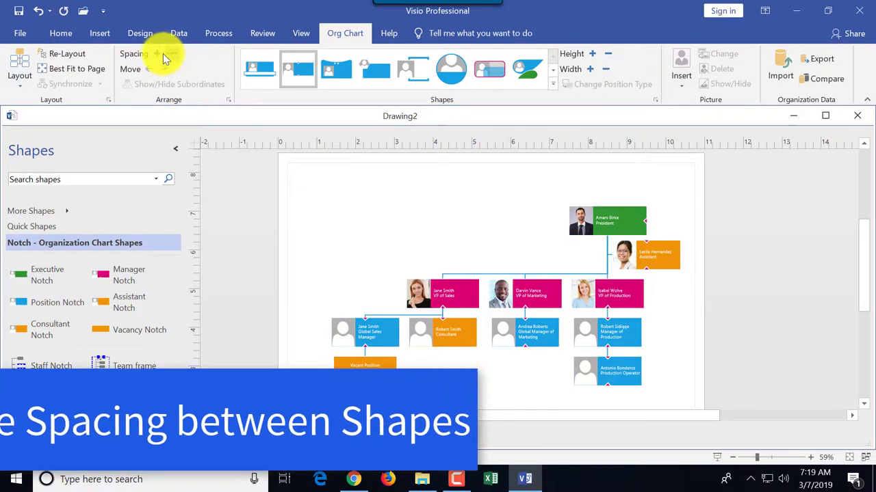
pyautogui.click(159, 59)
pyautogui.click(172, 54)
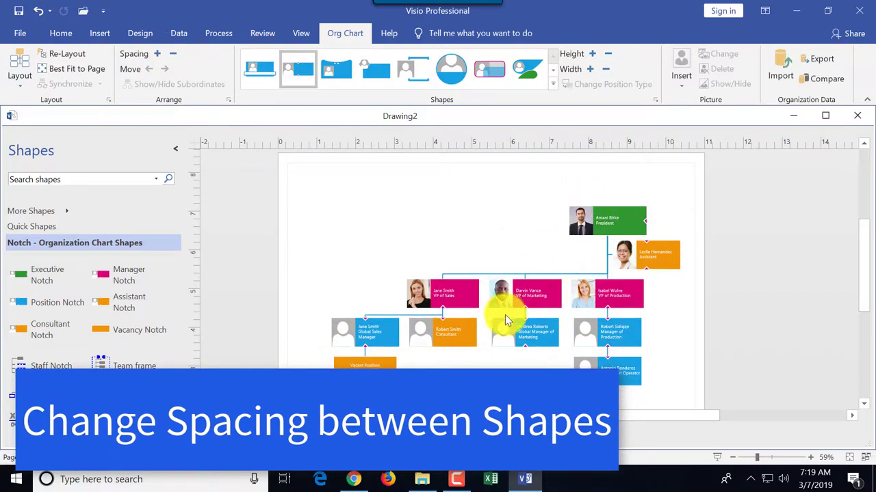
# Shift the VP of Production branch left, adjust spacing again, and select its team.
pyautogui.moveTo(590, 303); pyautogui.dragTo(645, 317)
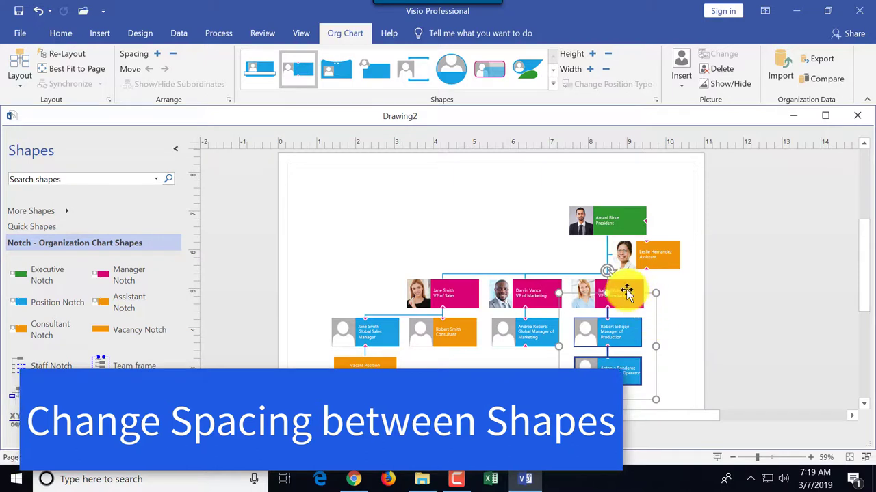
pyautogui.click(157, 55)
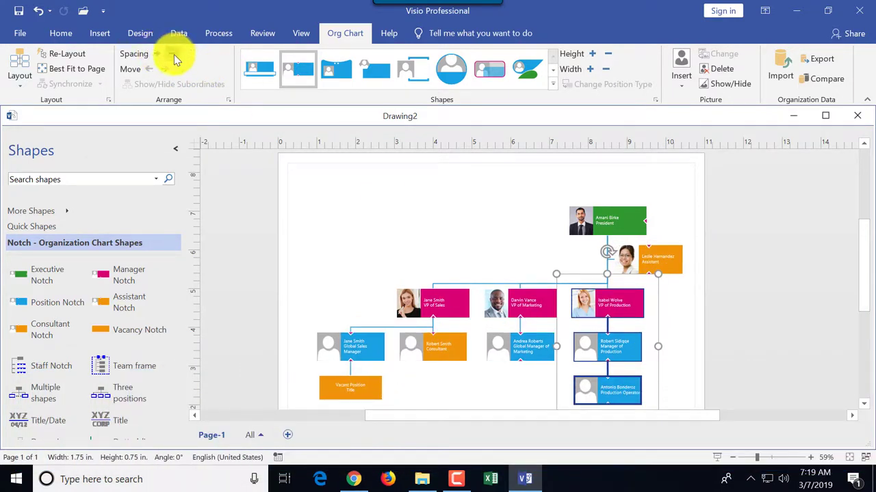
pyautogui.click(172, 55)
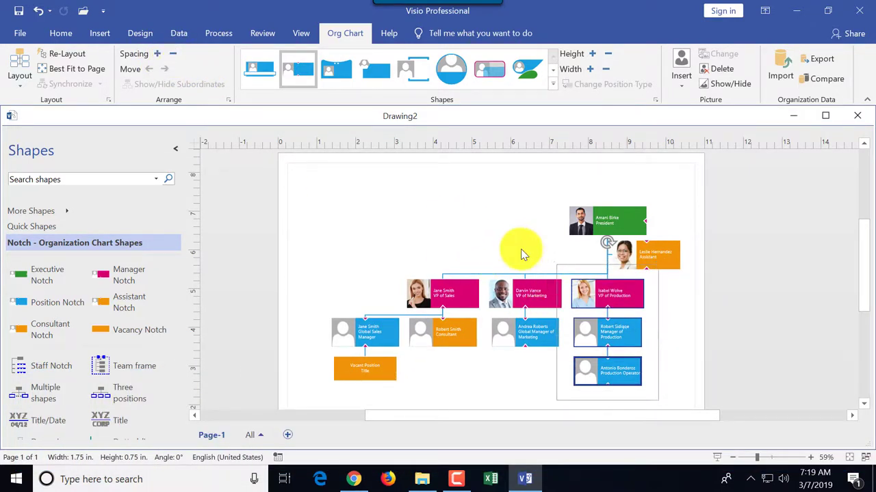
pyautogui.moveTo(668, 399); pyautogui.dragTo(571, 286)
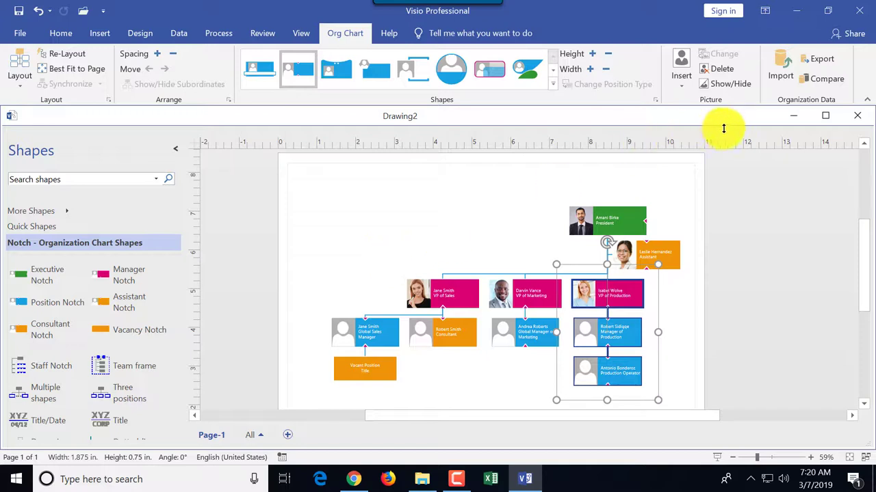
pyautogui.click(775, 90)
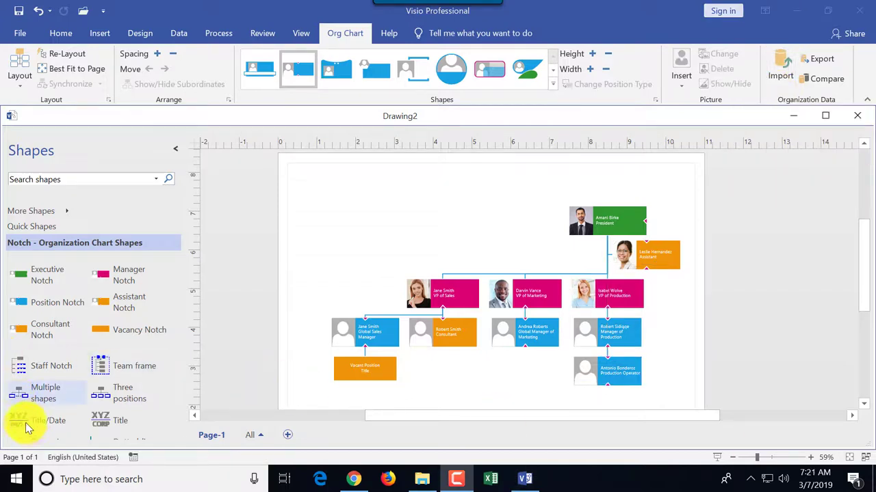
# Place a Title/Date block at the page's top-left reading 'ABC Company'.
pyautogui.moveTo(32, 429); pyautogui.dragTo(352, 188)
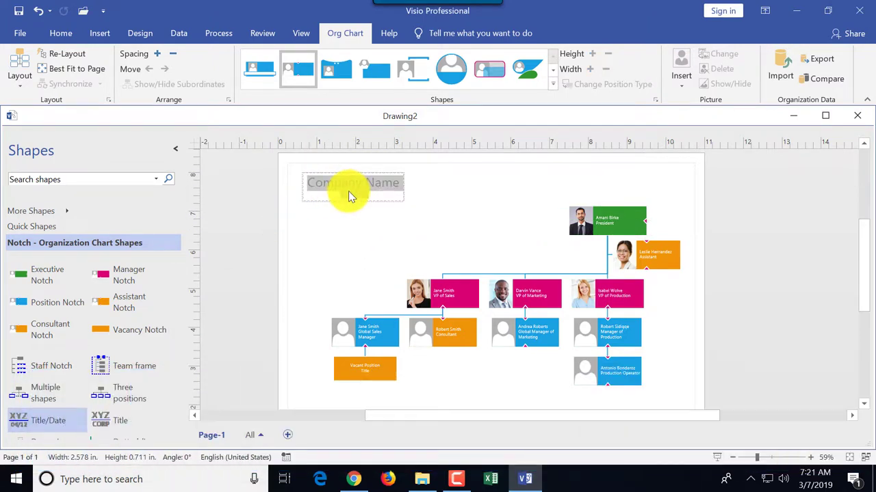
pyautogui.press('Delete')
pyautogui.write('ABC Co')
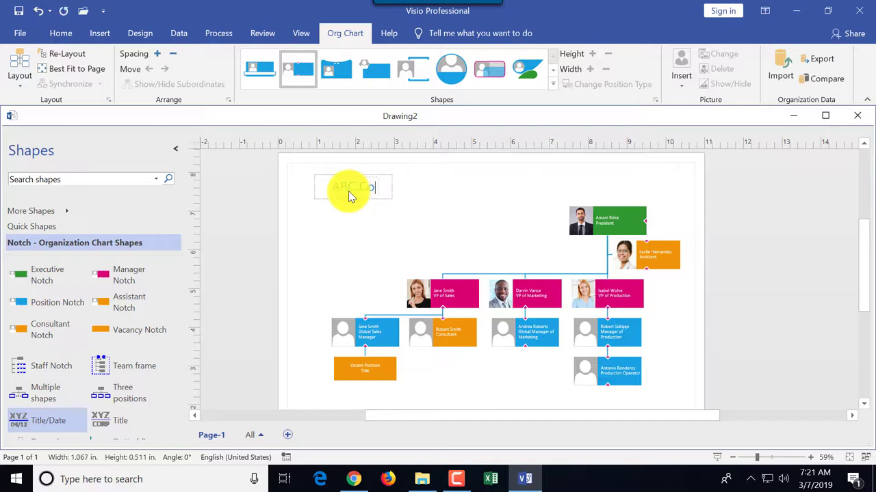
pyautogui.write('mpany')
pyautogui.click(352, 209)
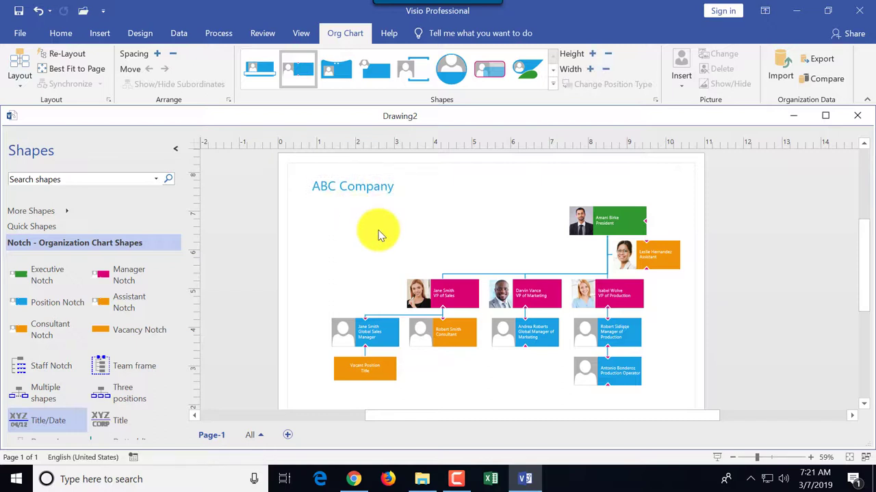
pyautogui.click(75, 419)
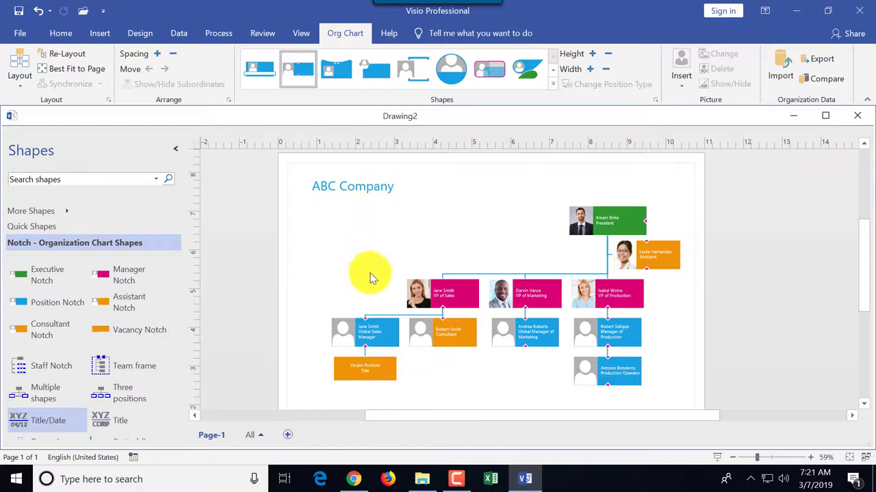
pyautogui.scroll(-1, 440, 290)
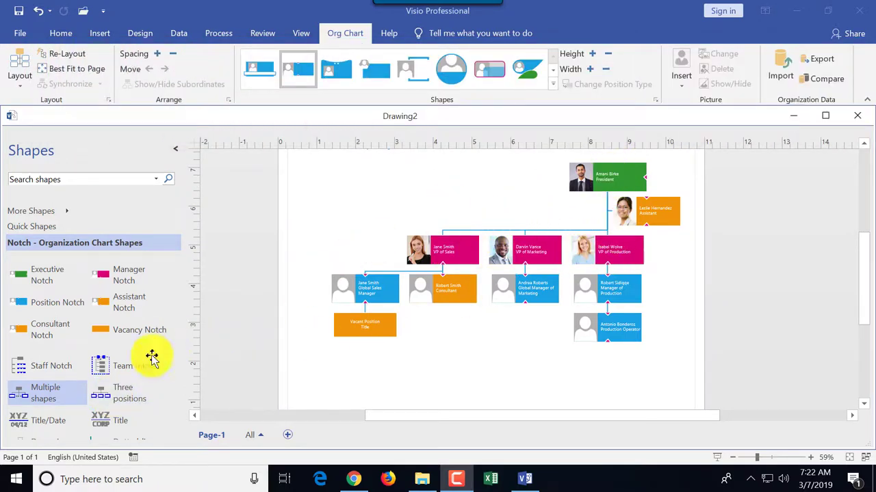
pyautogui.moveTo(101, 393); pyautogui.dragTo(368, 331)
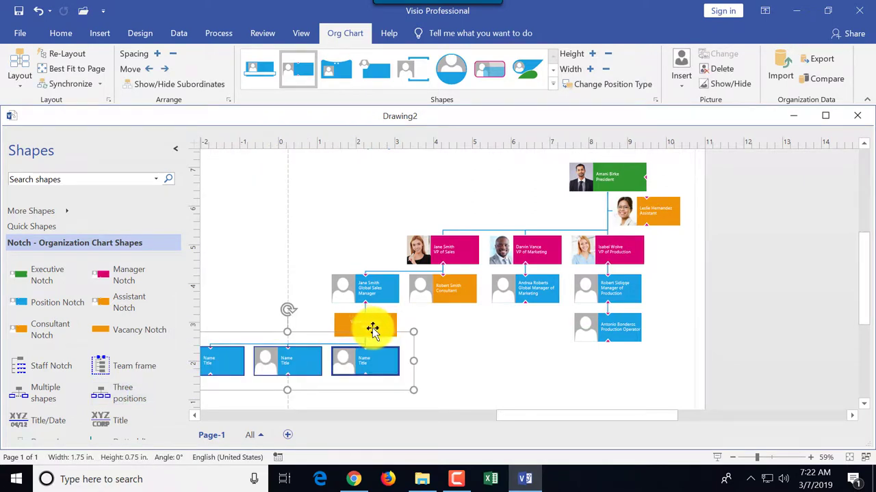
pyautogui.scroll(-1, 397, 364)
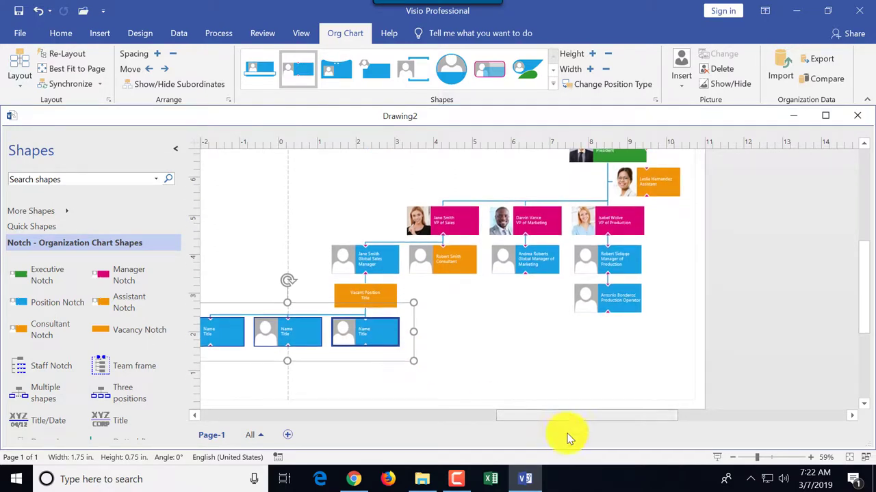
pyautogui.moveTo(558, 414)
pyautogui.mouseDown()
pyautogui.moveTo(488, 416)
pyautogui.moveTo(496, 415)
pyautogui.mouseUp()
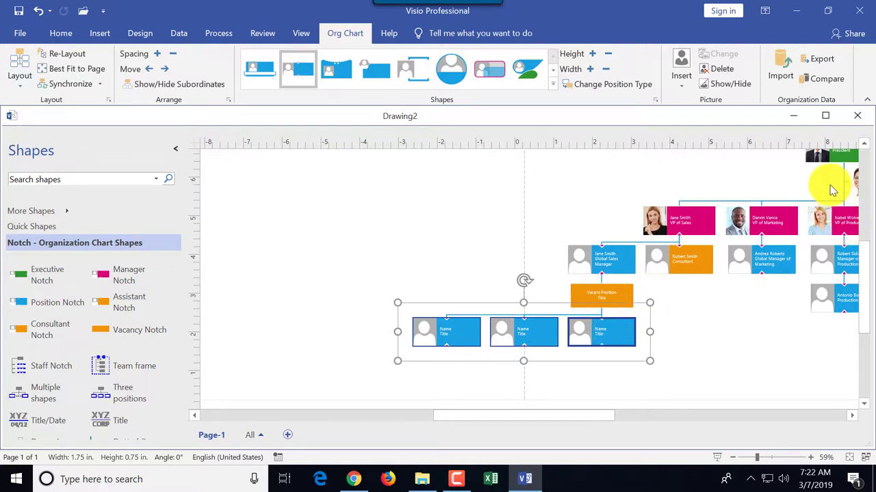
pyautogui.hotkey('ctrl', 'z')
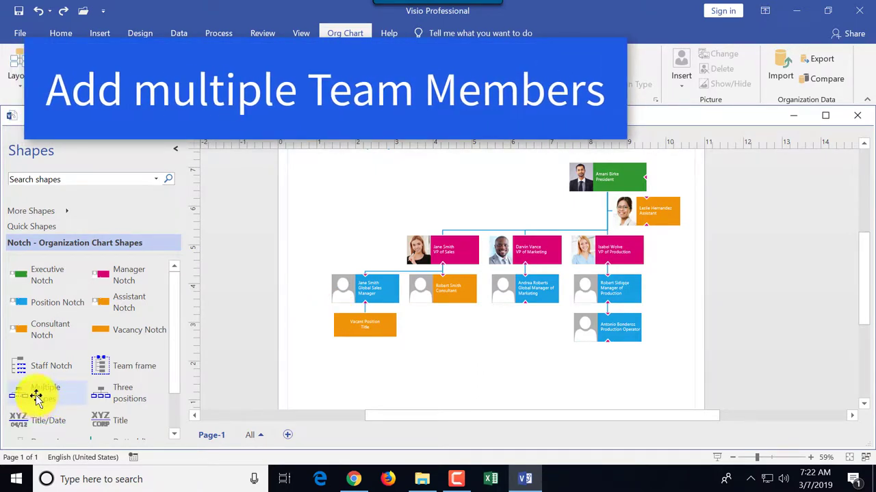
pyautogui.moveTo(39, 395); pyautogui.dragTo(526, 294)
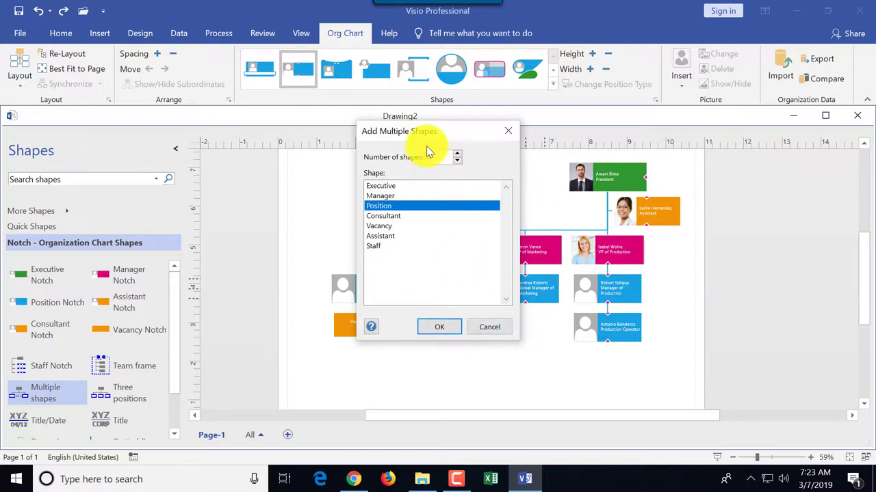
pyautogui.write('5')
pyautogui.click(390, 227)
pyautogui.click(439, 327)
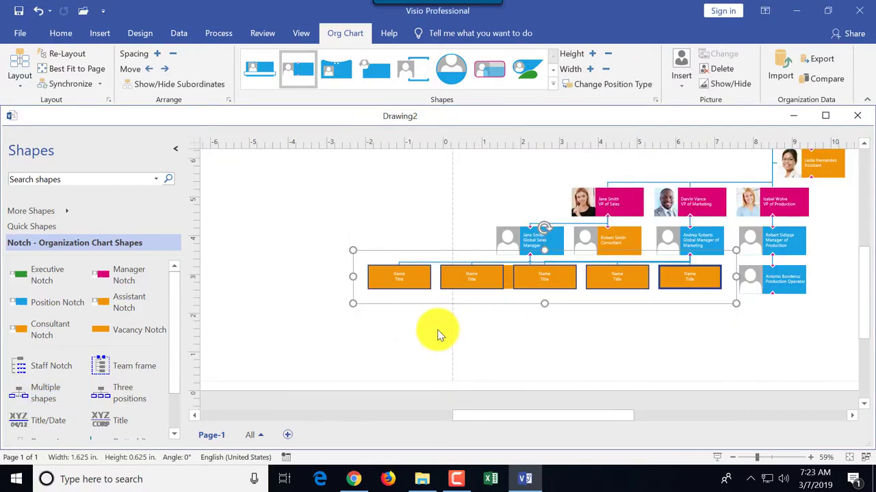
pyautogui.click(38, 11)
pyautogui.scroll(-1, 105, 319)
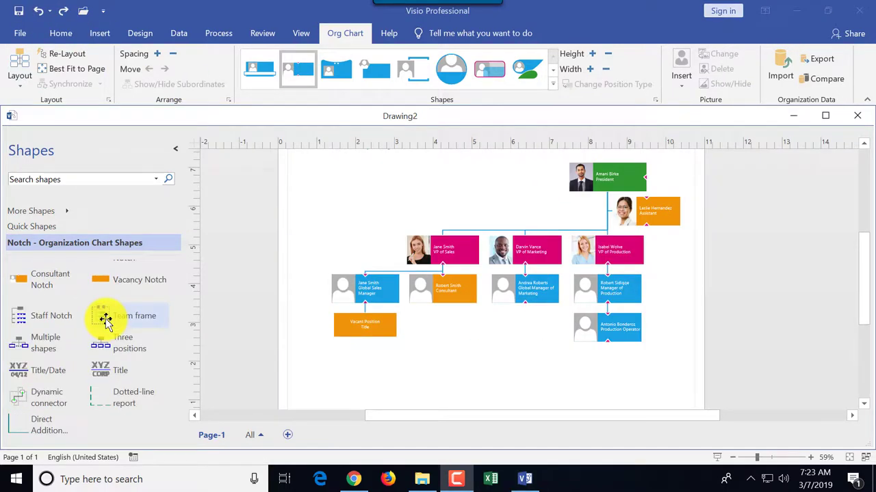
# Enclose the Sales team boxes in a Team frame labelled 'New Product'.
pyautogui.moveTo(105, 319); pyautogui.dragTo(364, 324)
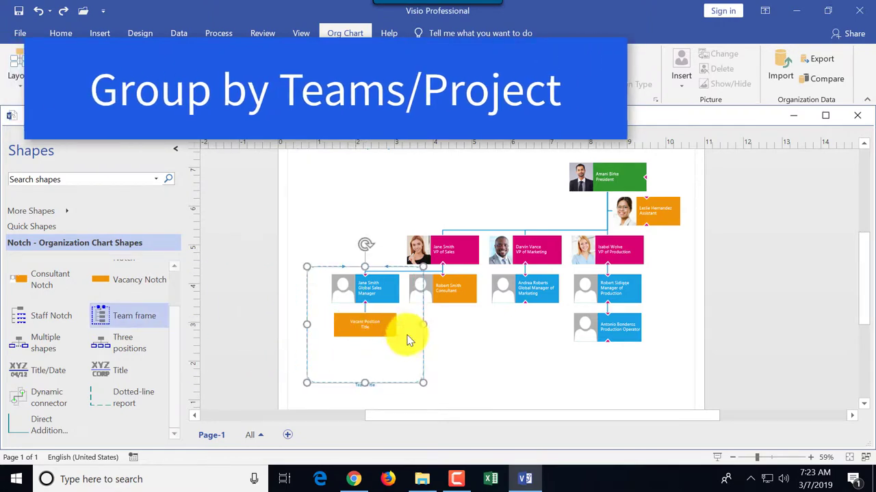
pyautogui.moveTo(421, 324); pyautogui.dragTo(567, 323)
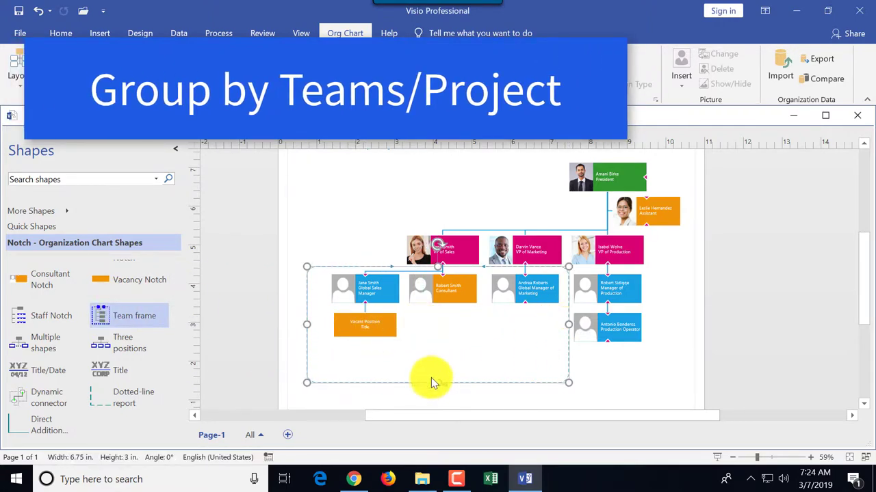
pyautogui.moveTo(434, 382); pyautogui.dragTo(429, 351)
pyautogui.doubleClick(430, 351)
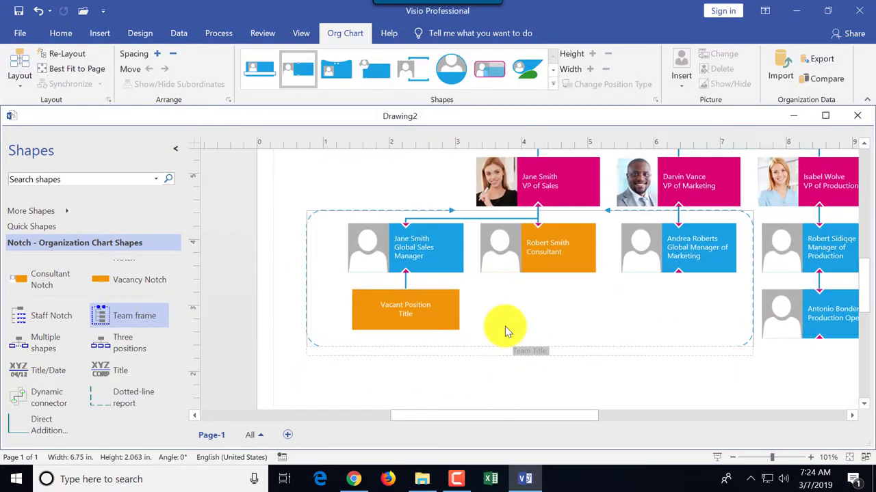
pyautogui.write('New Product')
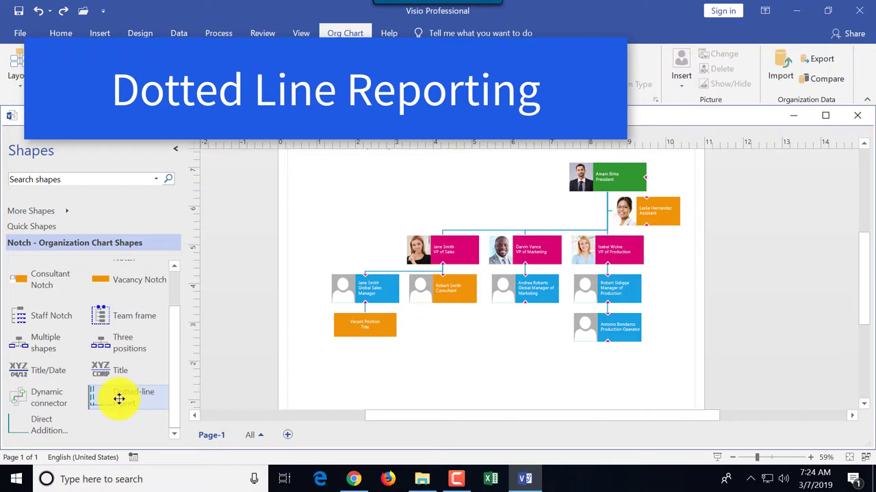
pyautogui.moveTo(119, 399); pyautogui.dragTo(472, 378)
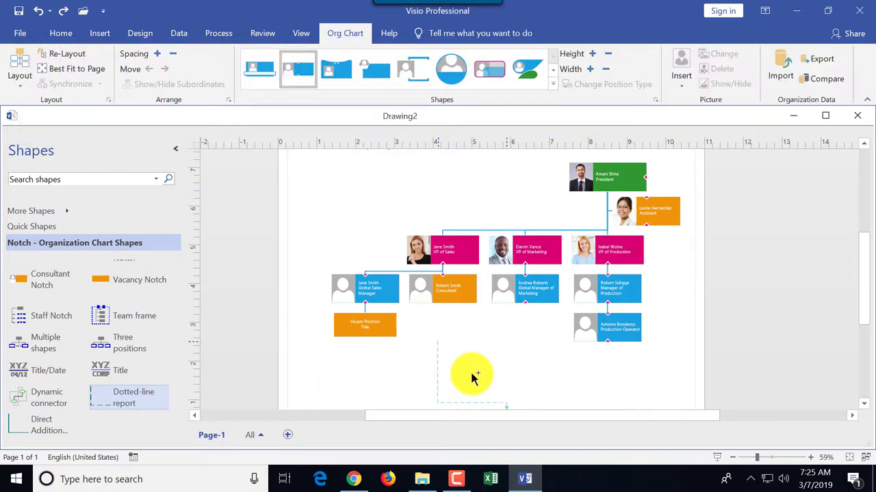
pyautogui.moveTo(477, 377); pyautogui.dragTo(496, 270)
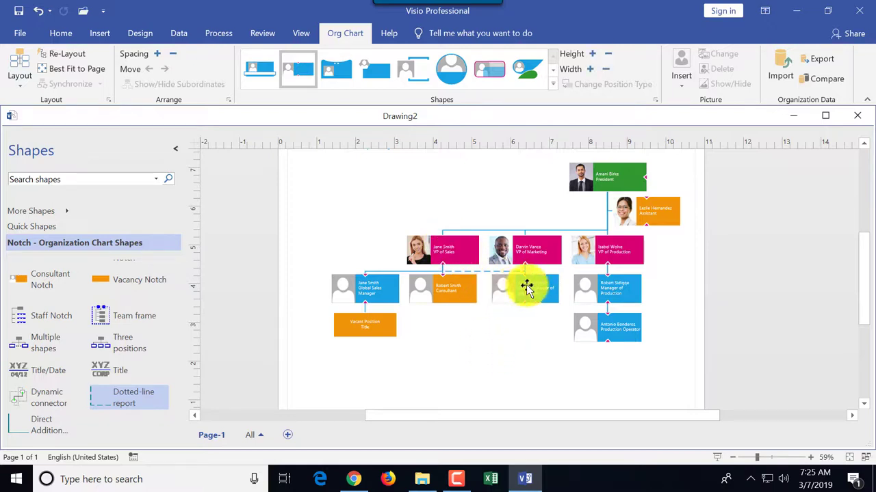
pyautogui.moveTo(768, 460); pyautogui.dragTo(772, 463)
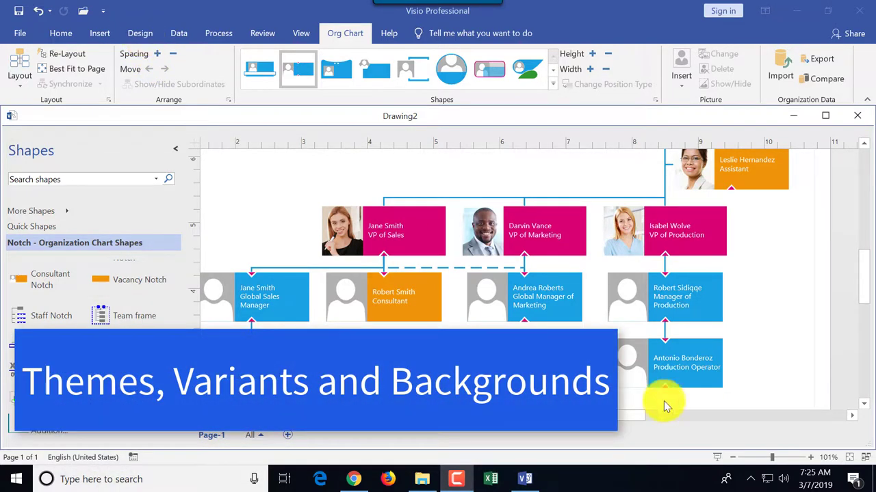
pyautogui.click(732, 458)
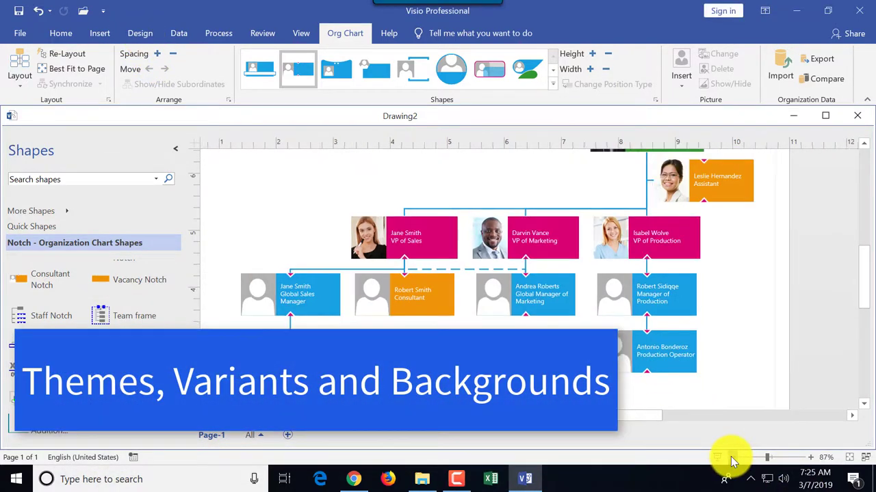
# Apply the purple-grey Modern theme from the Design tab's full theme gallery.
pyautogui.click(732, 458)
pyautogui.click(732, 458)
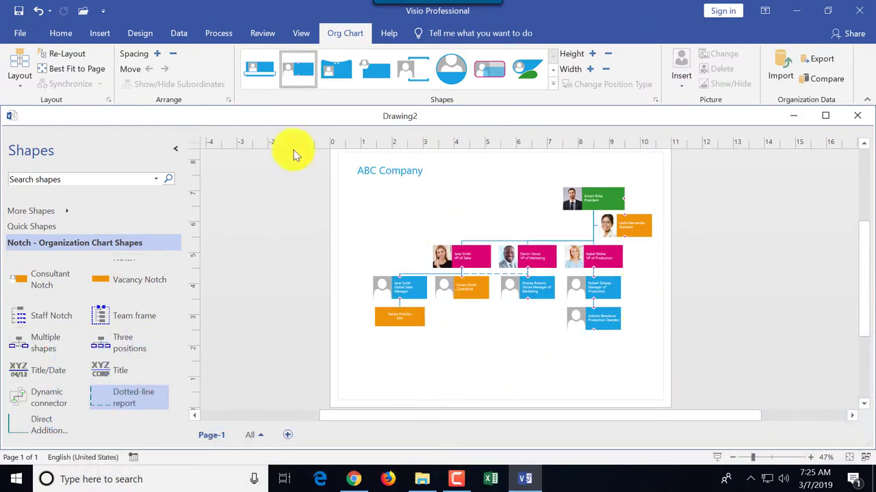
pyautogui.click(136, 34)
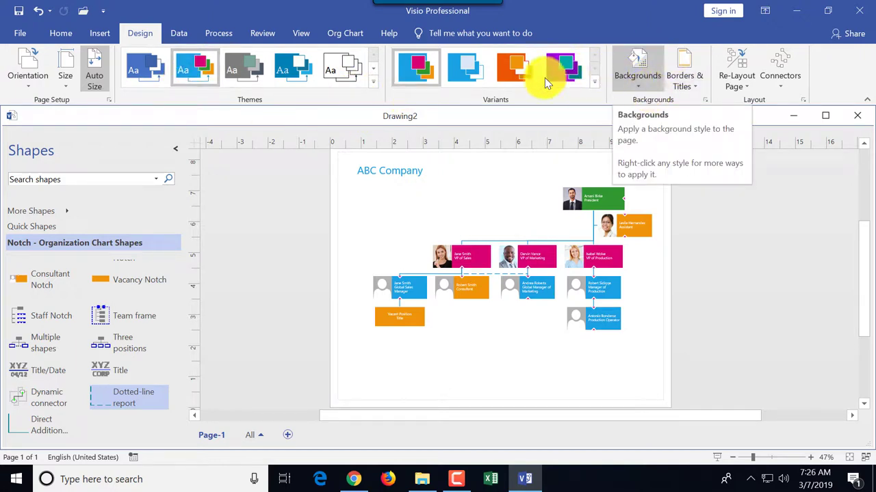
pyautogui.click(374, 85)
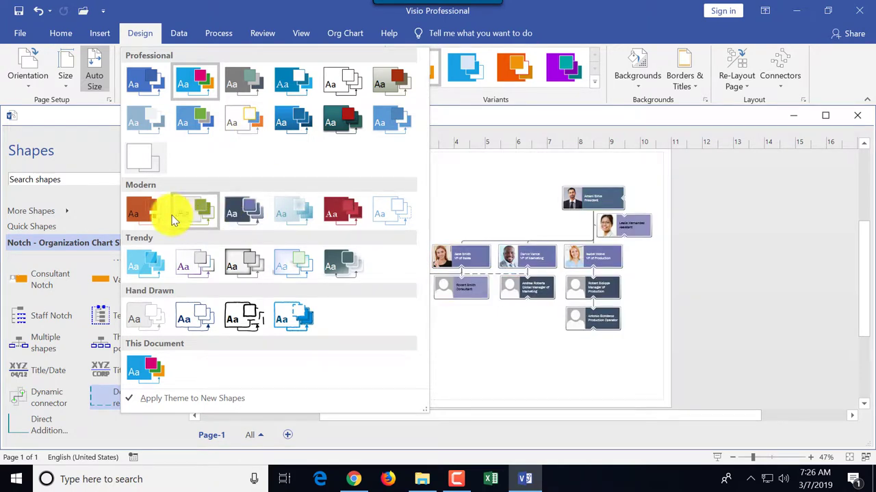
pyautogui.click(230, 217)
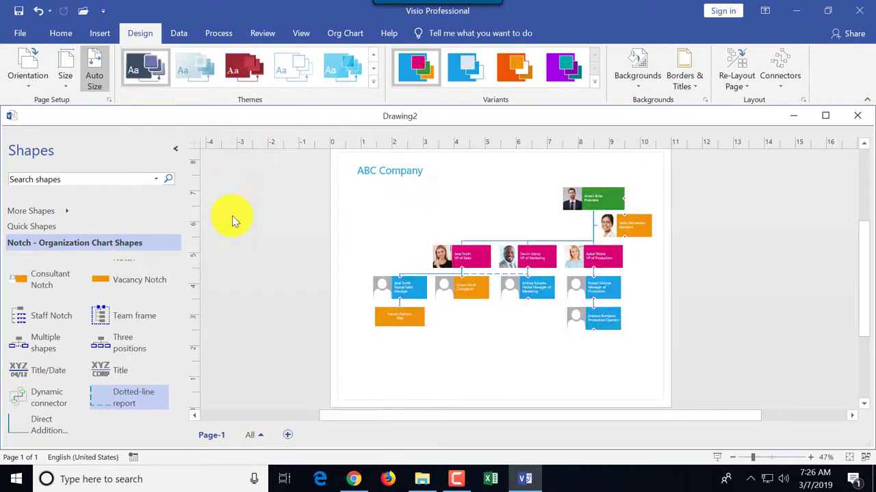
# Zoom in on the restyled chart and bring up the theme variant options.
pyautogui.click(810, 457)
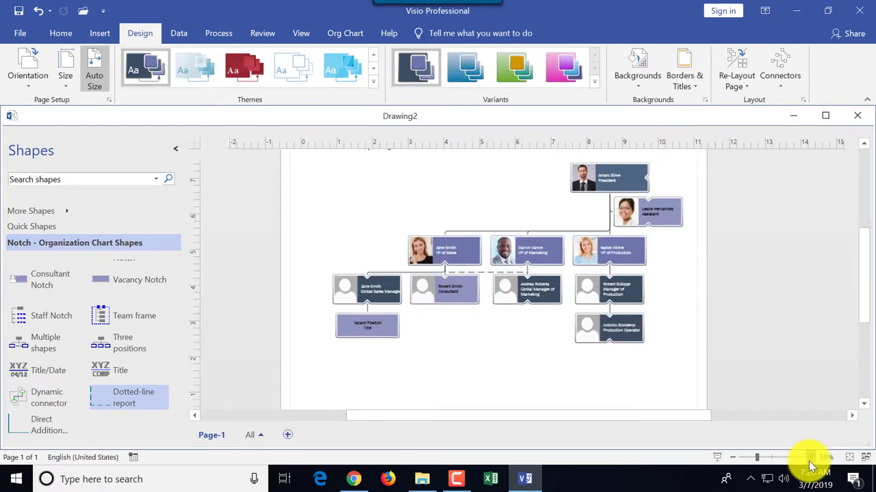
pyautogui.click(810, 458)
pyautogui.click(809, 458)
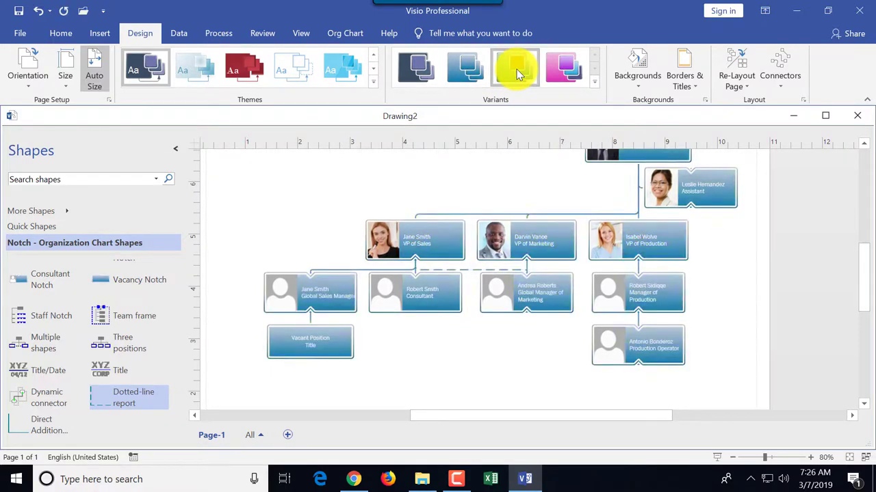
pyautogui.click(595, 82)
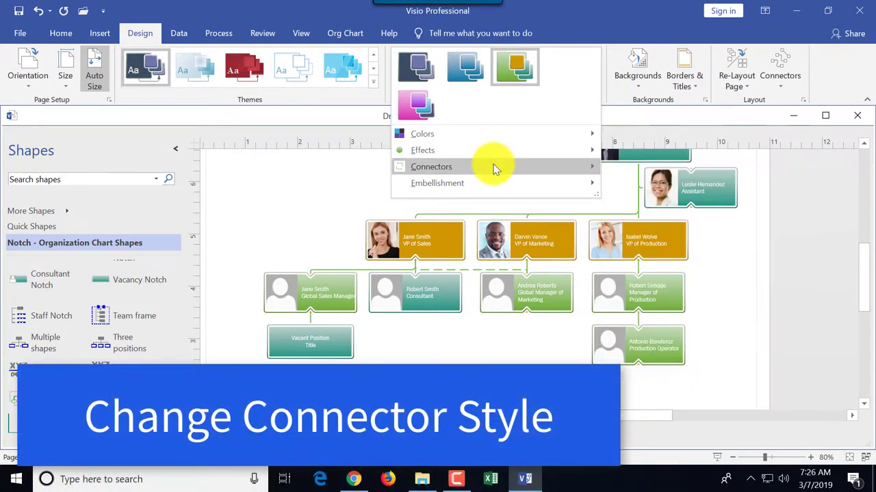
# Restyle the org chart connectors with a built-in style from Variants > Connectors, then show Backgrounds.
pyautogui.moveTo(496, 169)
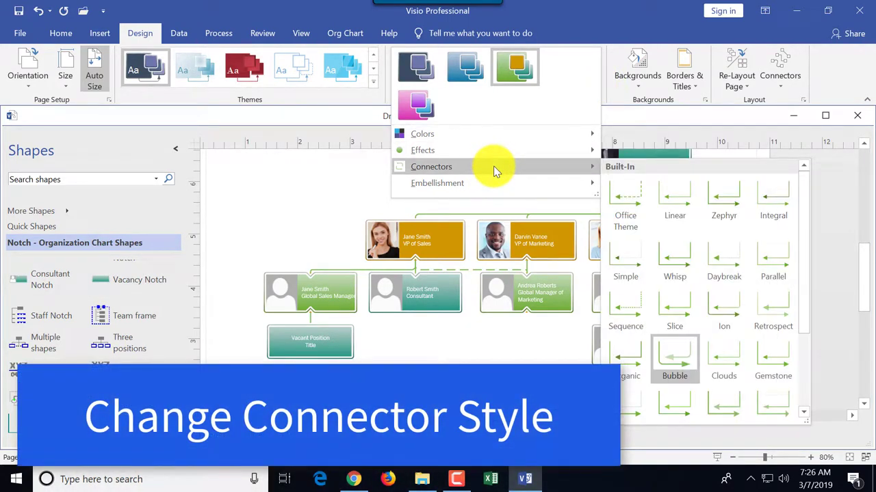
pyautogui.moveTo(495, 185)
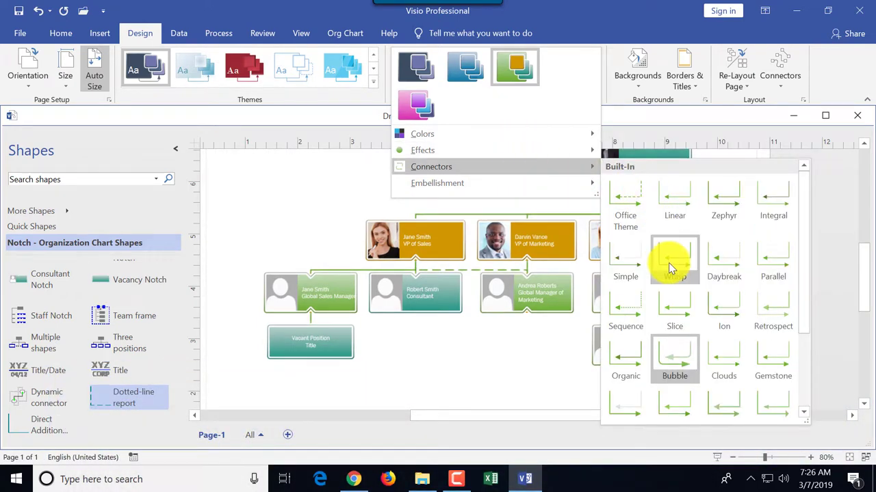
pyautogui.click(675, 301)
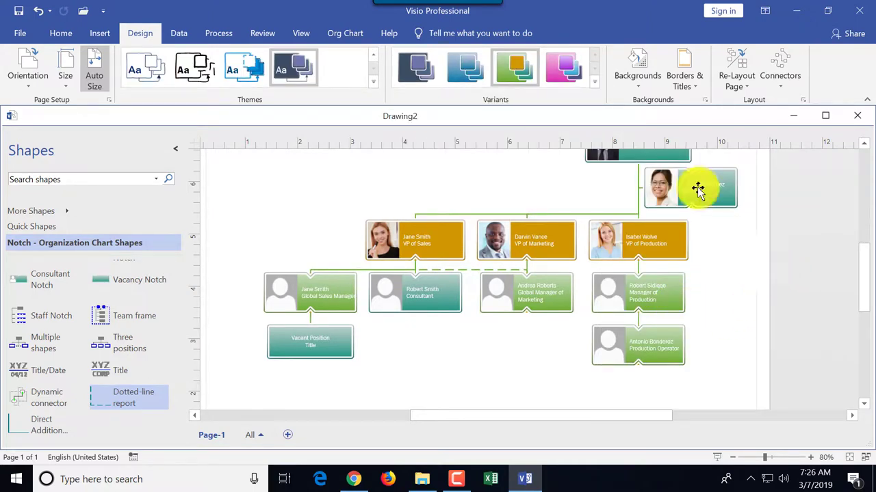
pyautogui.click(636, 82)
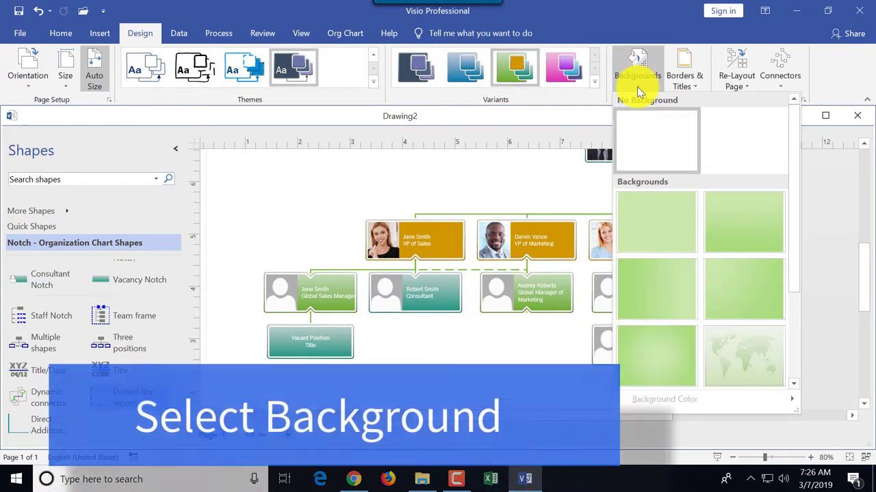
# Apply the pale green world-map background behind the ABC Company org chart.
pyautogui.moveTo(792, 235); pyautogui.dragTo(782, 322)
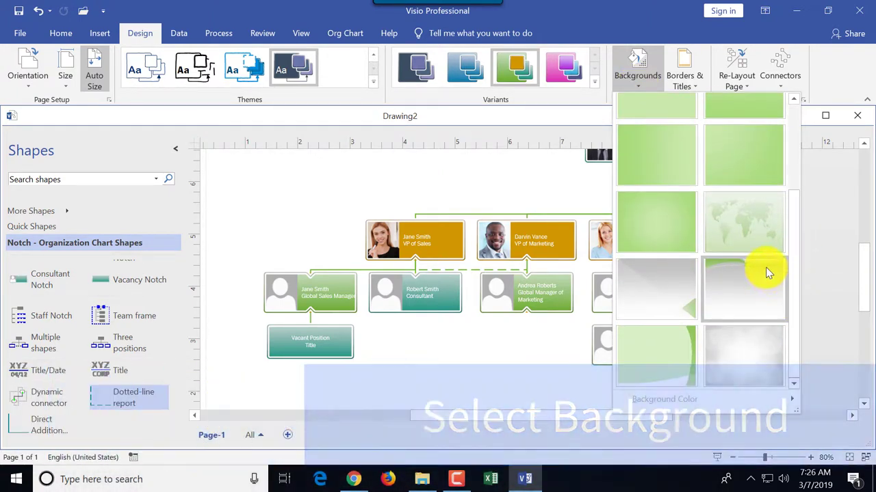
pyautogui.click(745, 229)
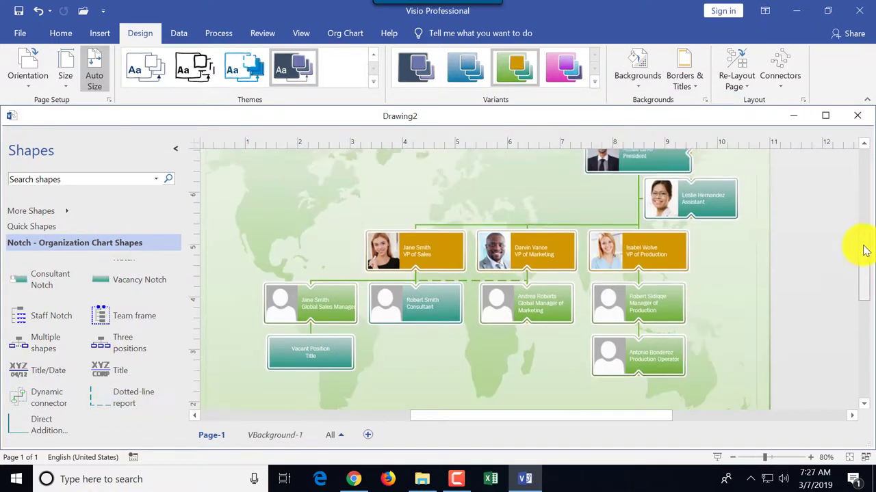
pyautogui.scroll(3, 865, 247)
pyautogui.scroll(-1, 863, 244)
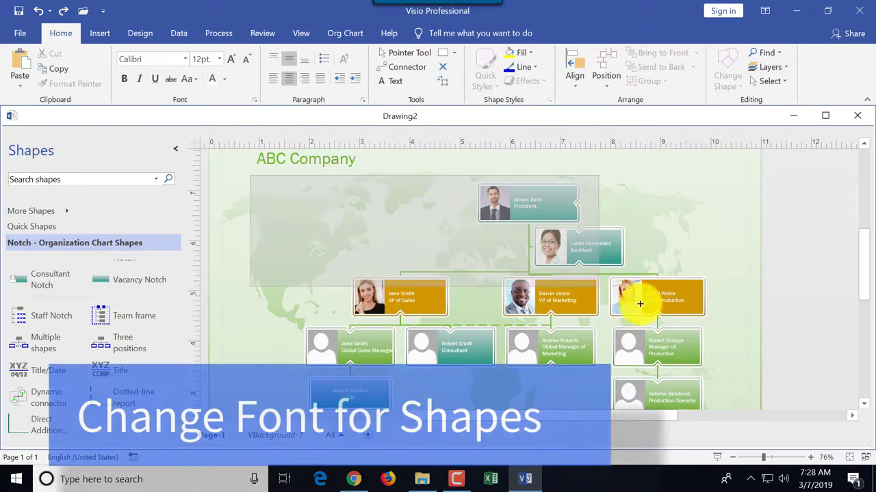
# Select the entire org chart and raise its text from 8 pt to 9 pt.
pyautogui.scroll(-1, 727, 410)
pyautogui.hotkey('ctrl', 'a')
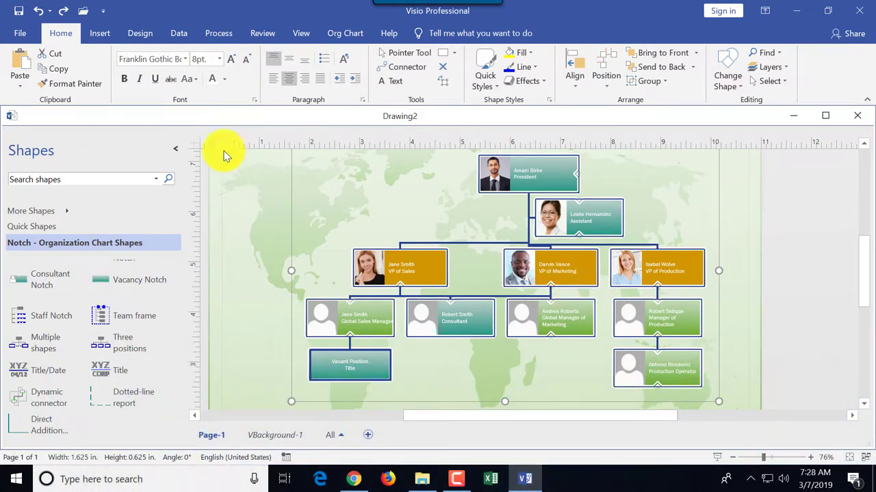
pyautogui.click(231, 62)
pyautogui.click(231, 60)
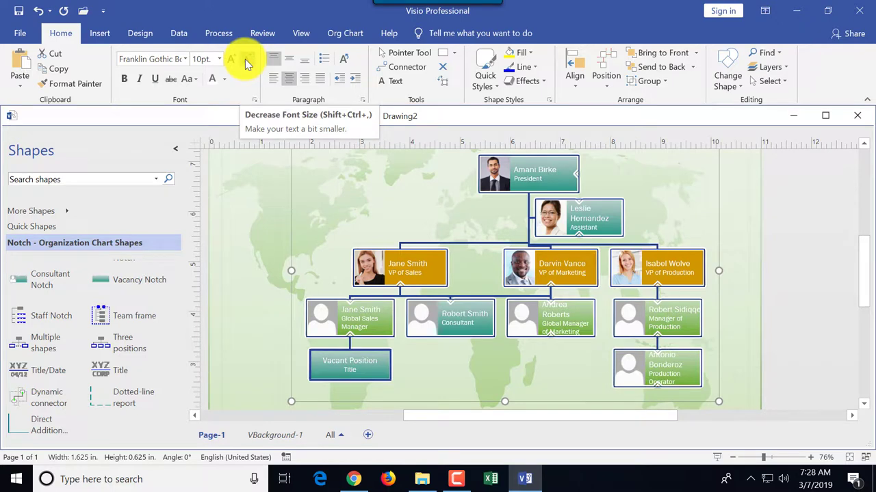
pyautogui.click(246, 58)
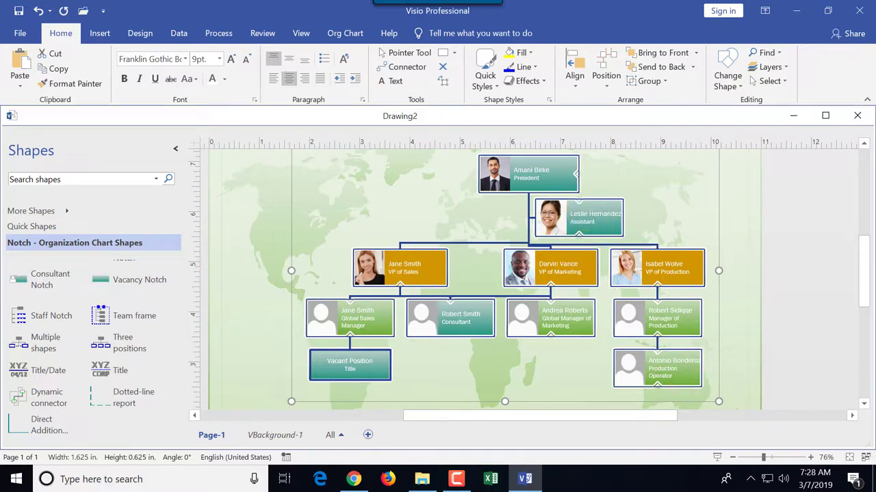
pyautogui.hotkey('alt', 'Tab')
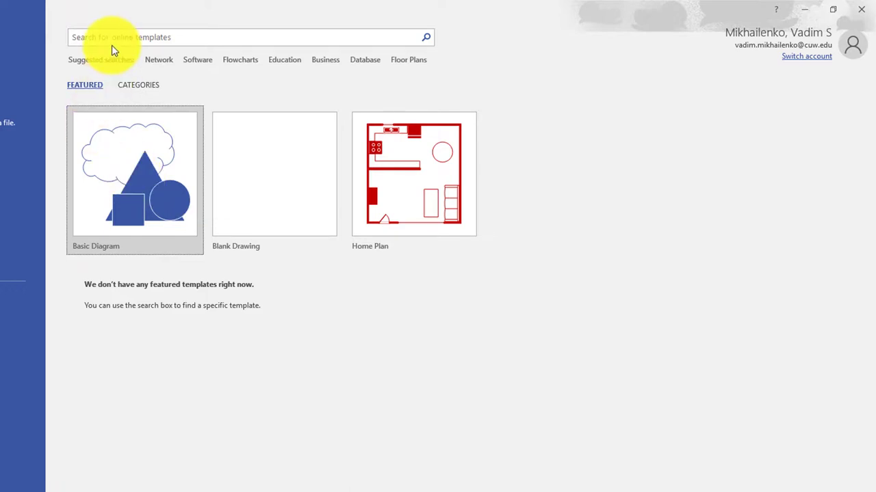
# Create a new drawing from the Home Plan template.
pyautogui.click(406, 190)
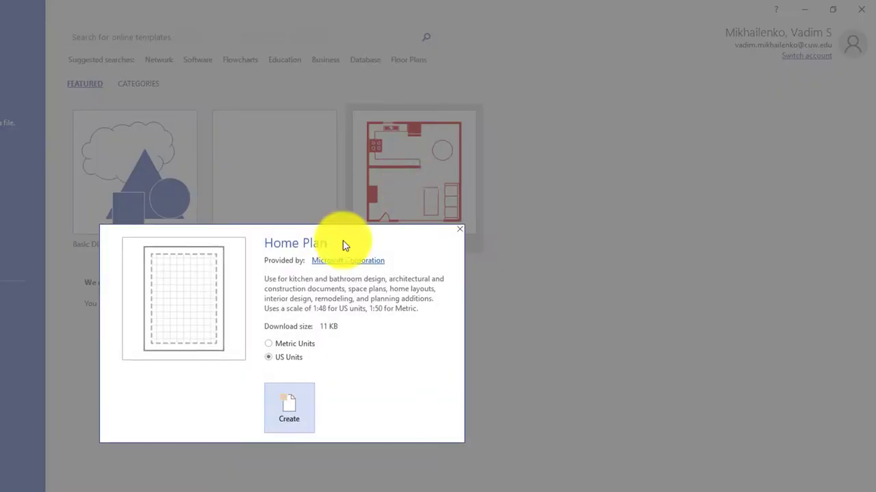
pyautogui.click(308, 400)
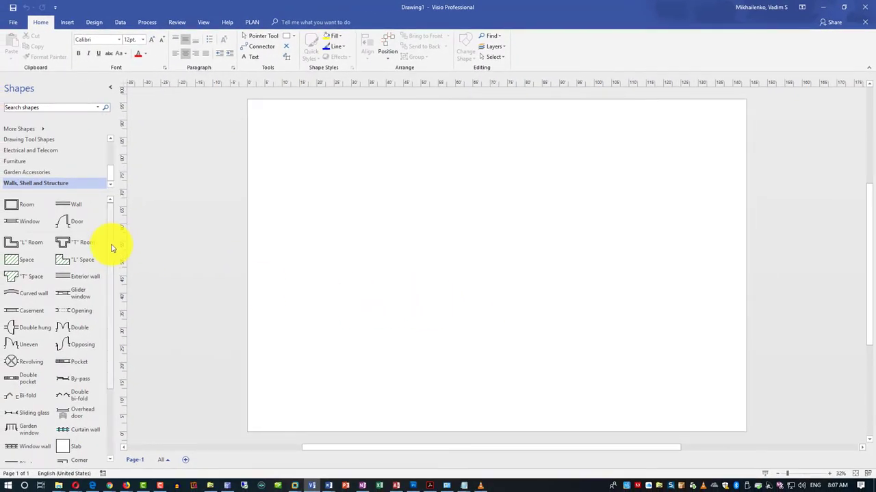
pyautogui.scroll(-3, 111, 356)
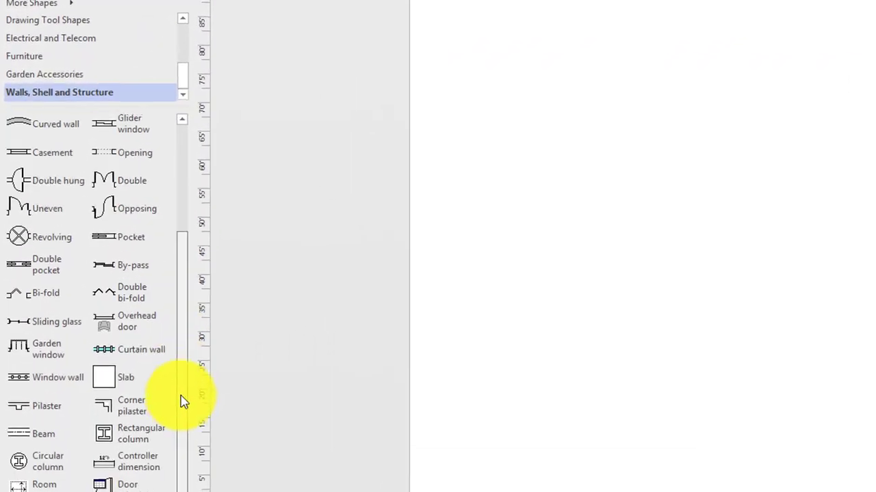
pyautogui.scroll(3, 187, 369)
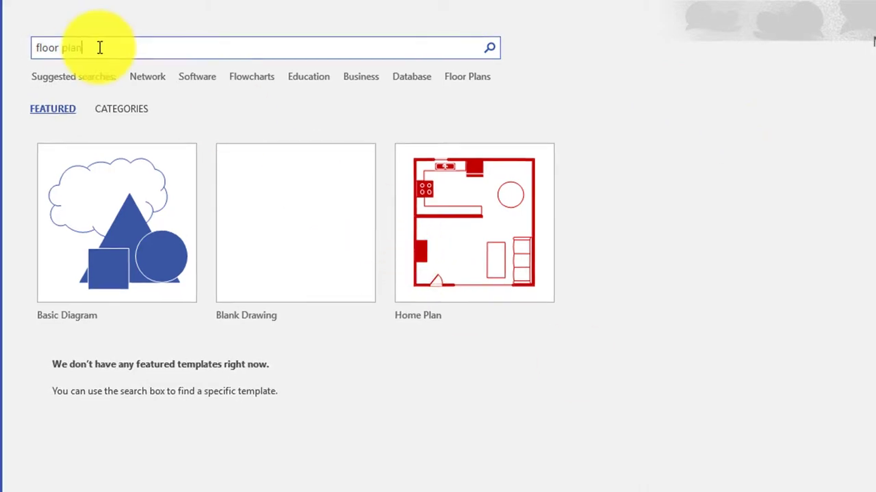
# Search templates for 'floor plan' and create a drawing from the Floor Plan template.
pyautogui.press('Return')
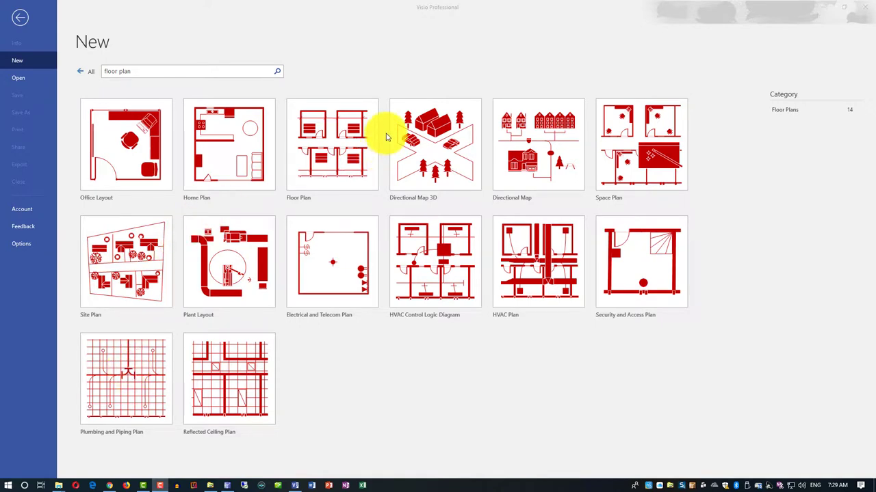
pyautogui.click(336, 164)
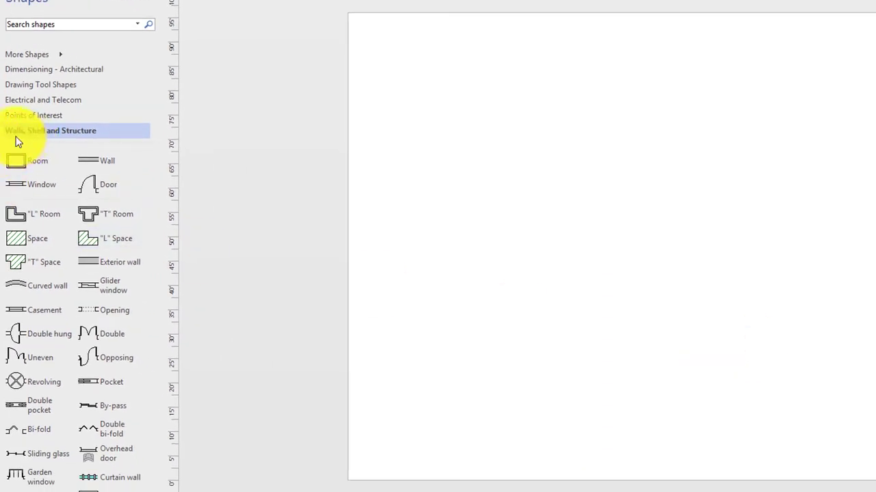
pyautogui.click(49, 119)
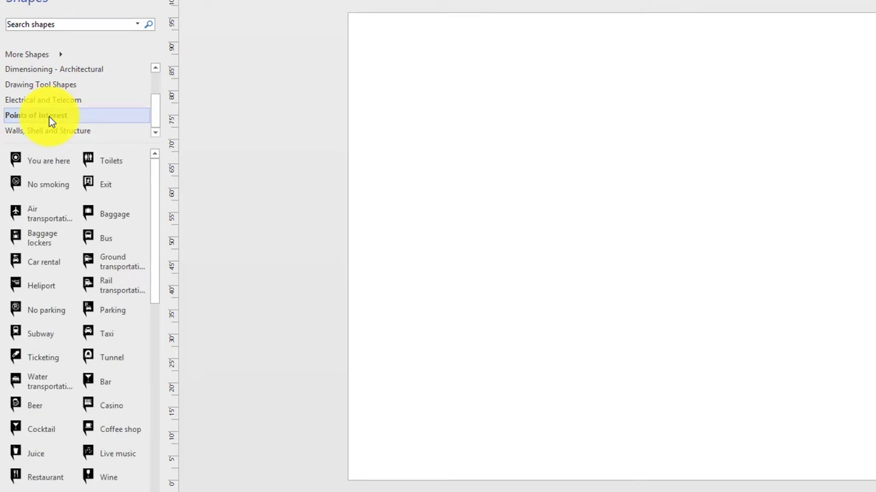
pyautogui.click(43, 101)
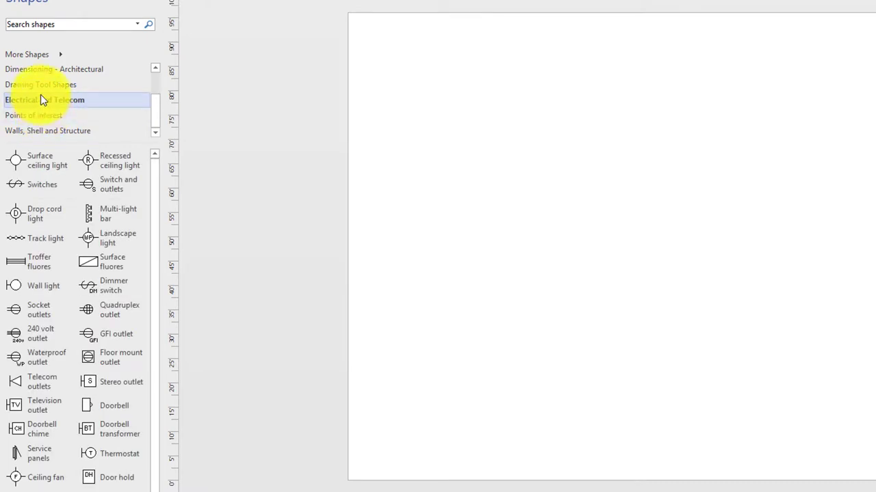
pyautogui.click(42, 85)
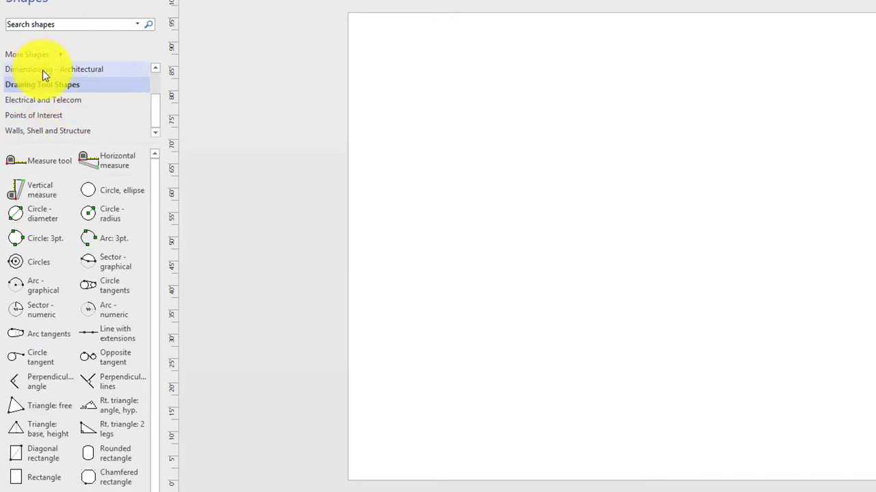
pyautogui.click(43, 70)
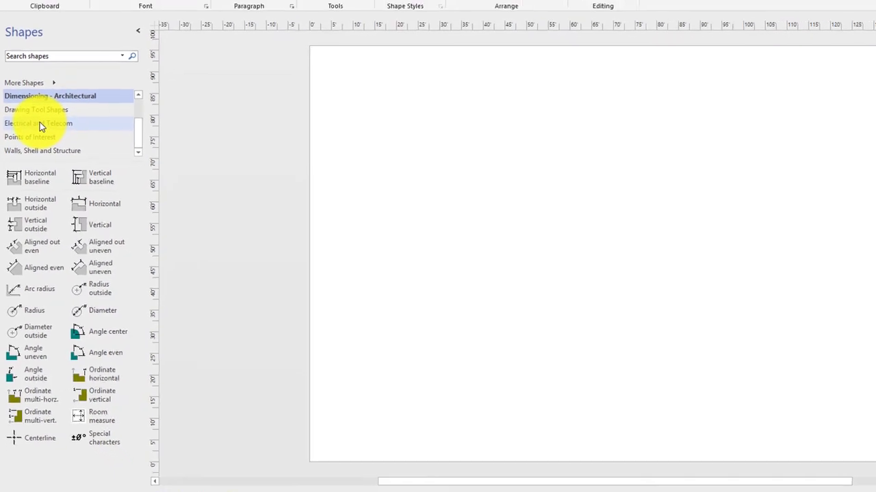
pyautogui.click(28, 115)
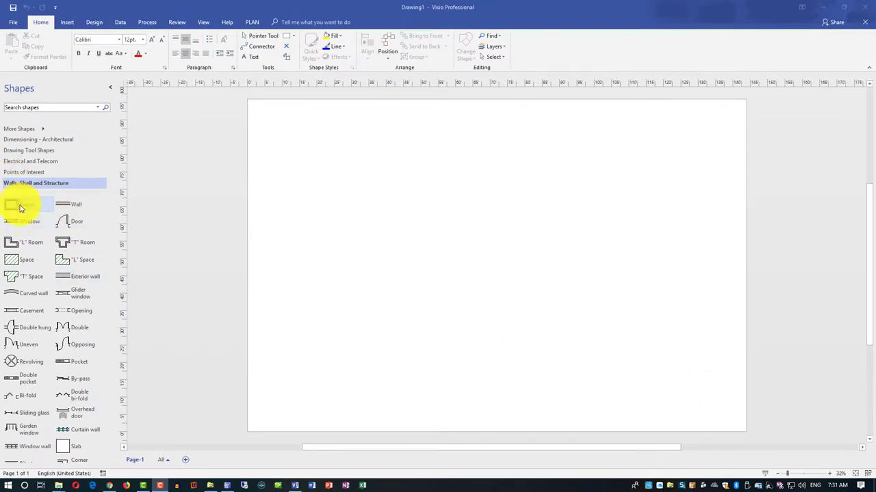
# Place a room about 26'-3" by 21'-0" and set a door into its right wall.
pyautogui.moveTo(214, 214); pyautogui.dragTo(385, 207)
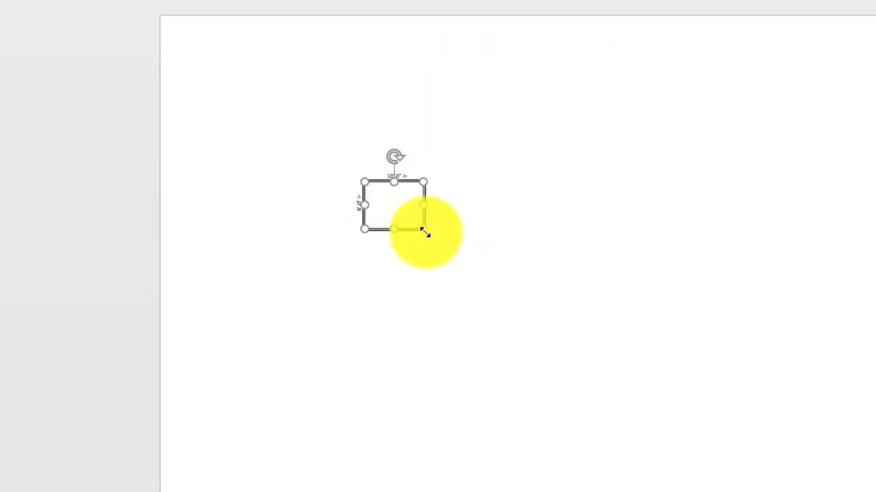
pyautogui.moveTo(423, 229); pyautogui.dragTo(517, 305)
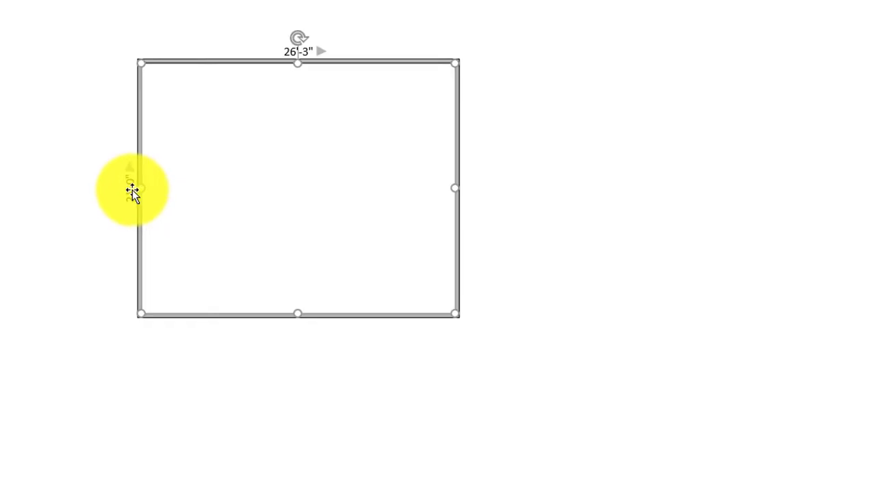
pyautogui.click(142, 202)
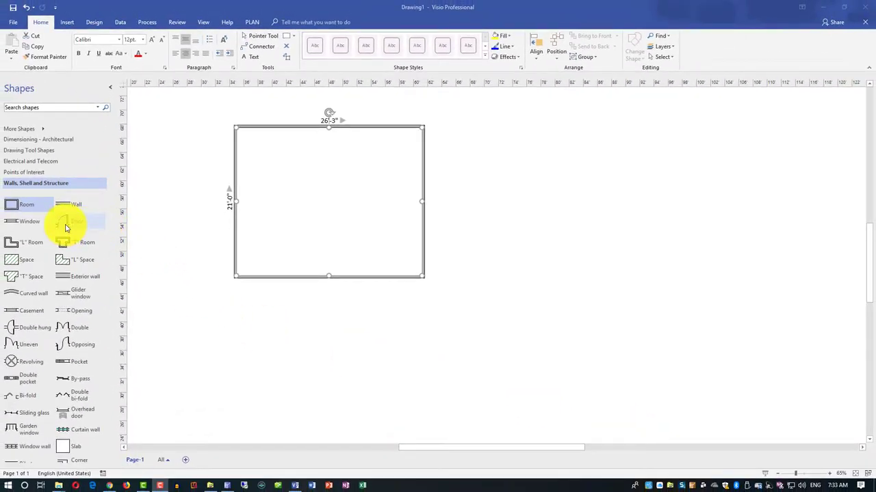
pyautogui.moveTo(74, 226); pyautogui.dragTo(420, 197)
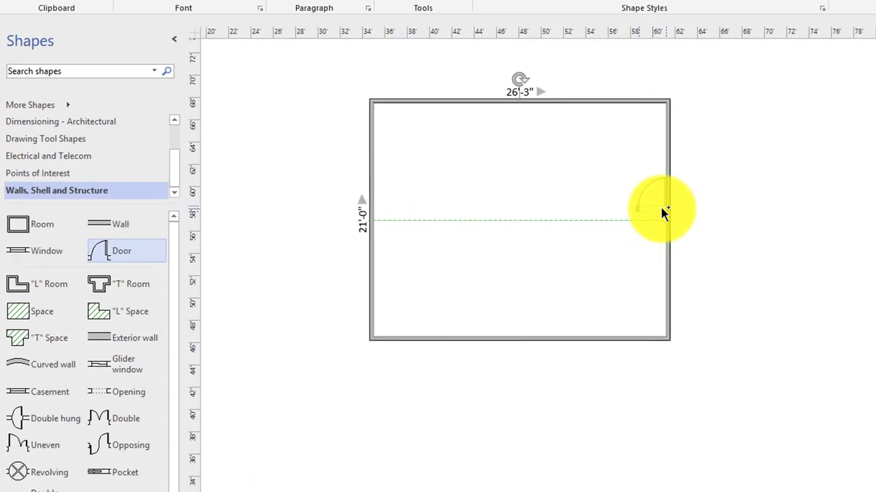
pyautogui.moveTo(660, 205); pyautogui.dragTo(660, 205)
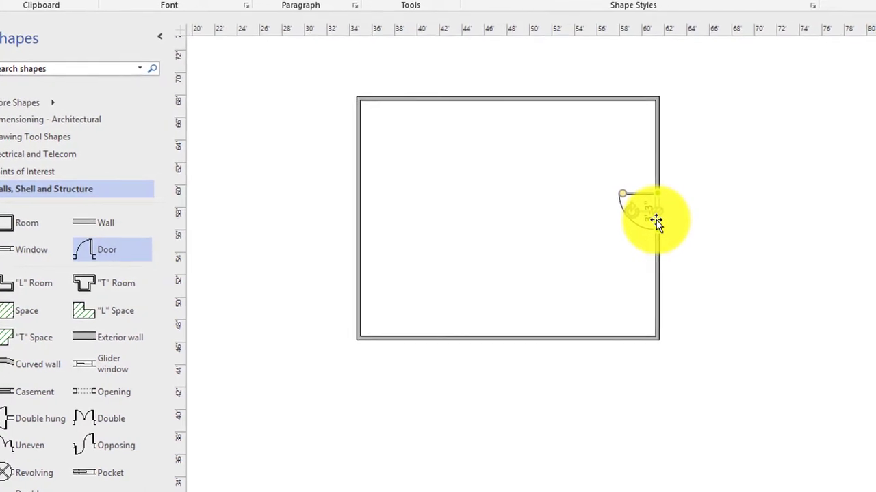
# Set the right-wall door's width to 3 ft in its Shape Data.
pyautogui.rightClick(658, 220)
pyautogui.click(735, 465)
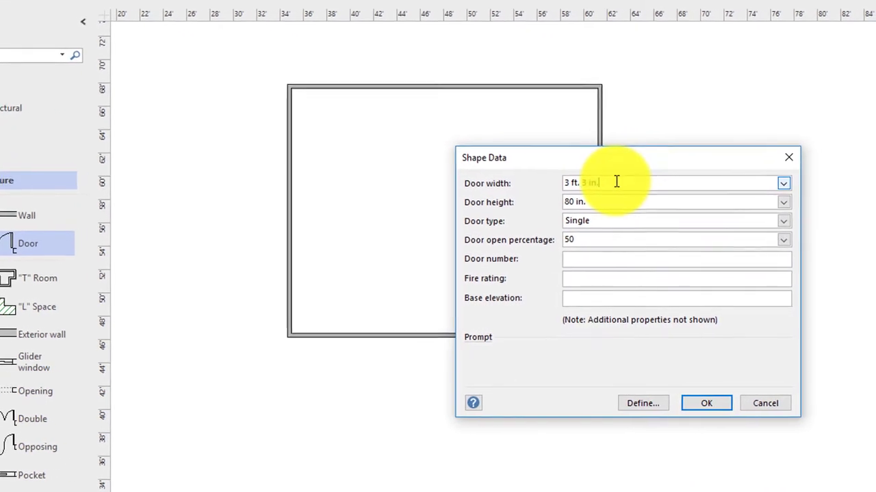
pyautogui.press('BackSpace')
pyautogui.press('BackSpace')
pyautogui.press('BackSpace')
pyautogui.press('BackSpace')
pyautogui.press('BackSpace')
pyautogui.press('BackSpace')
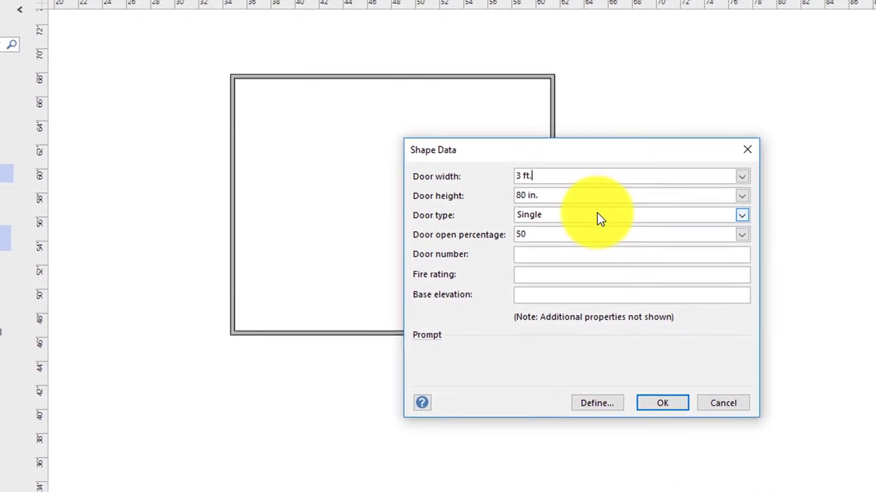
pyautogui.press('Return')
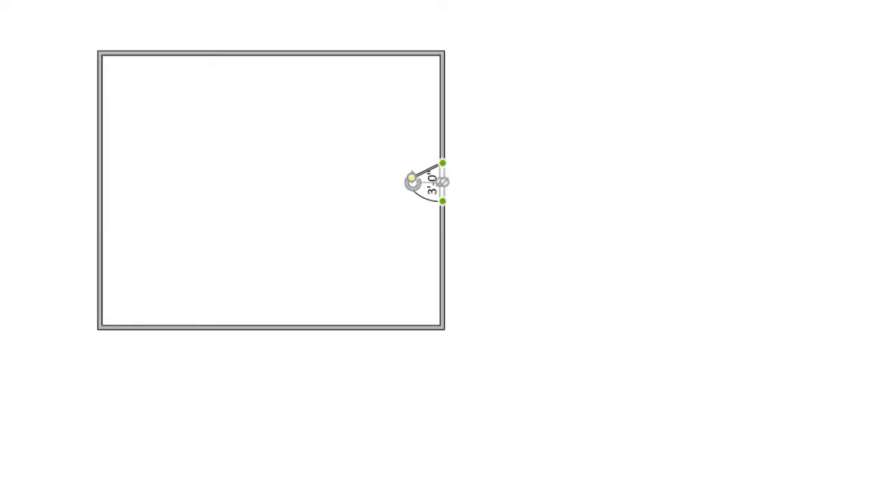
# Reverse the right-wall door's opening so it swings outward instead of inward.
pyautogui.rightClick(441, 195)
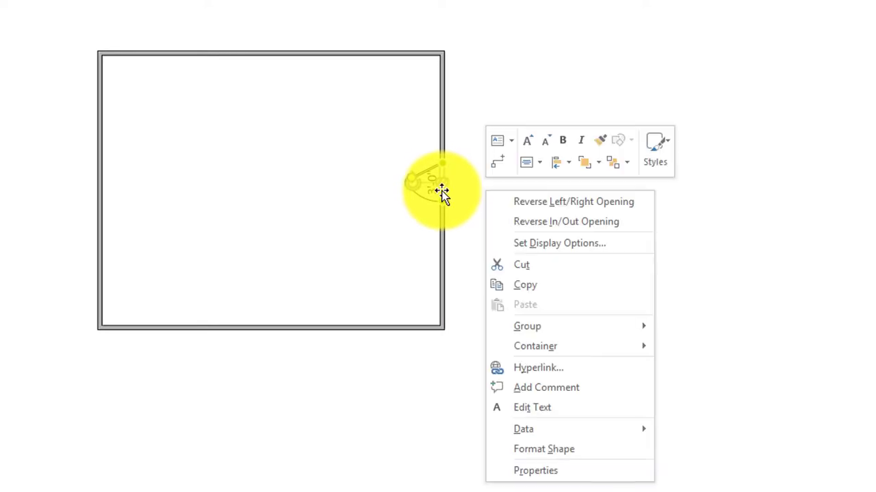
pyautogui.click(599, 203)
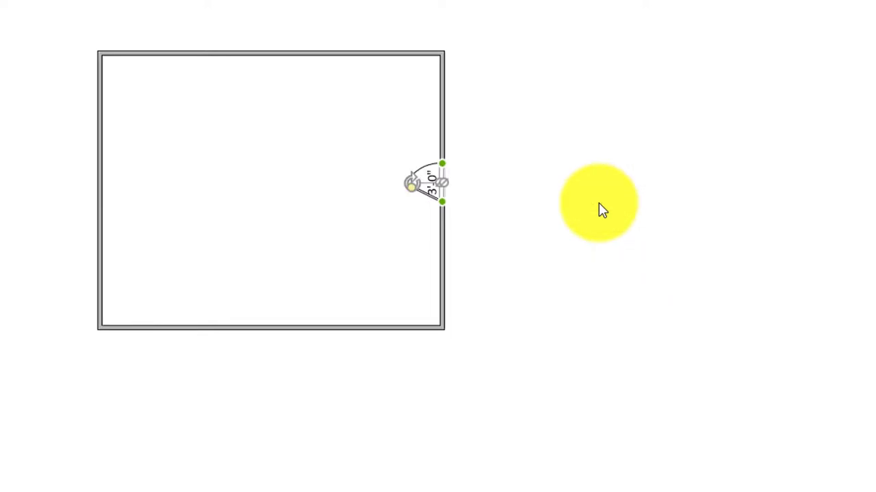
pyautogui.rightClick(439, 185)
pyautogui.click(529, 201)
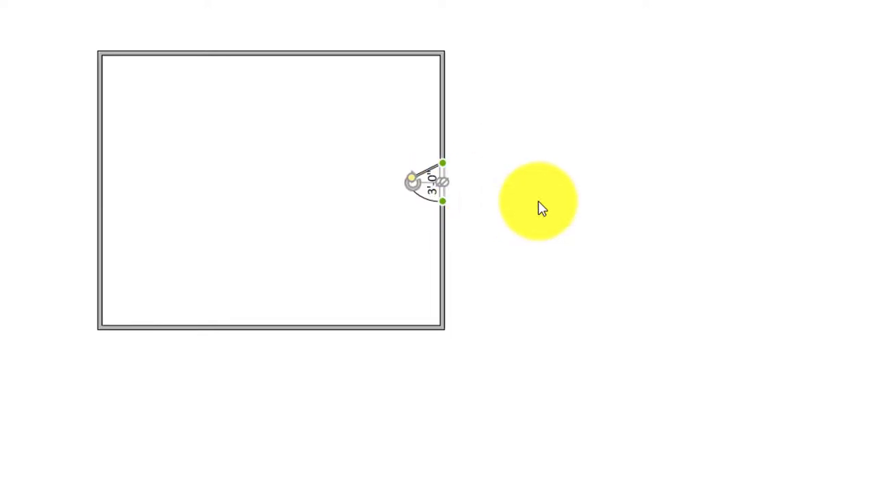
pyautogui.rightClick(437, 188)
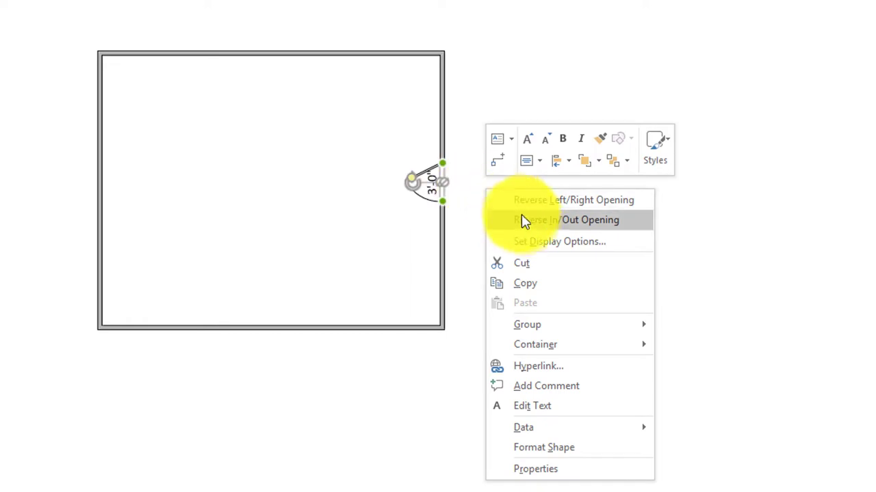
pyautogui.click(551, 229)
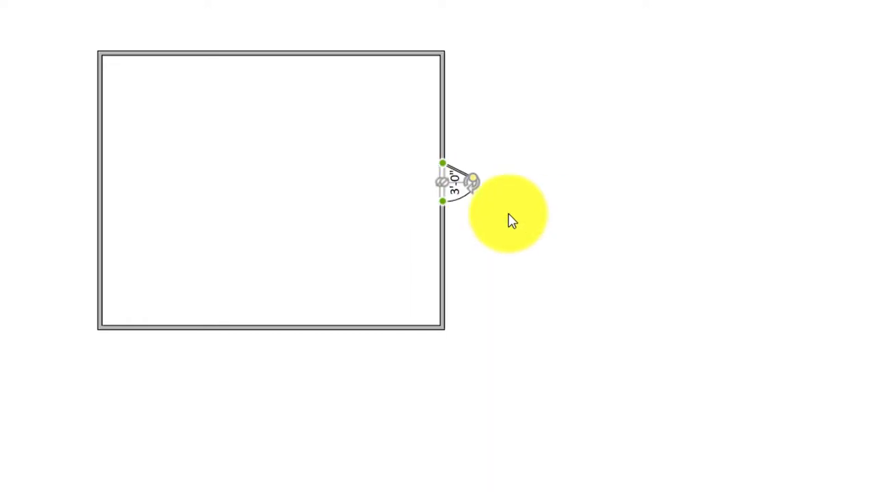
pyautogui.rightClick(444, 188)
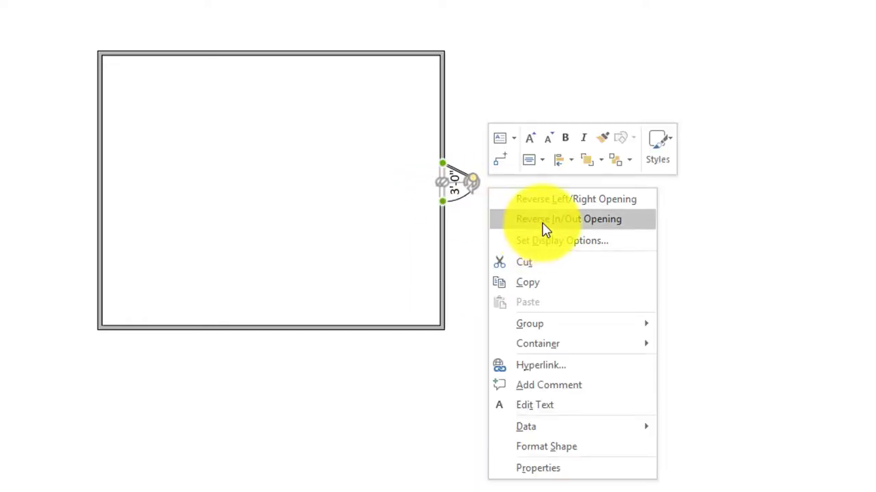
pyautogui.press('Escape')
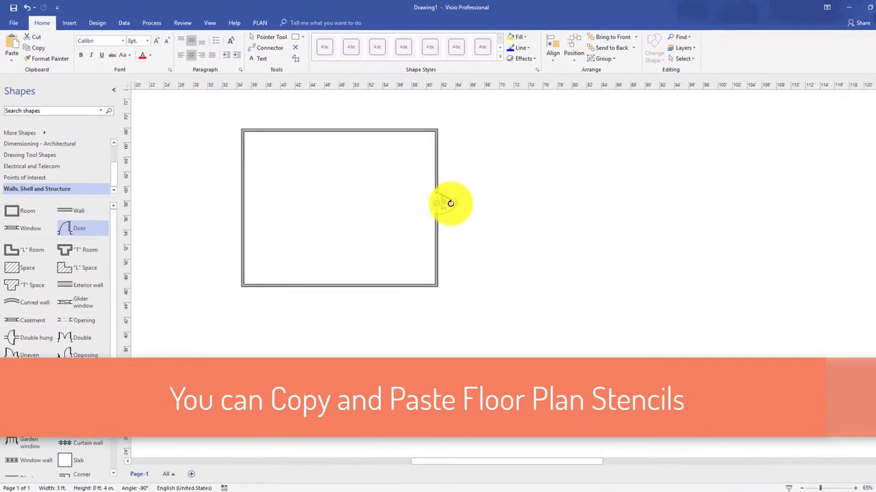
# Copy the 3'-0" door from the right wall and paste the copy into the left wall.
pyautogui.click(452, 173)
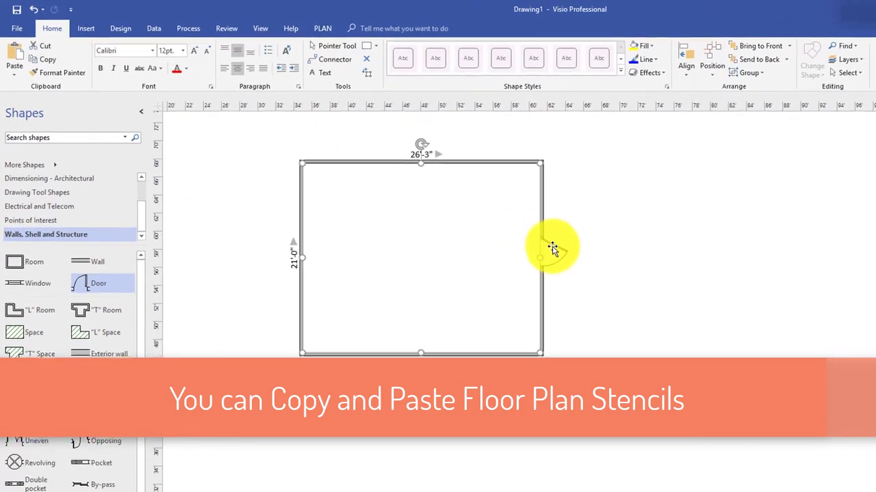
pyautogui.click(461, 207)
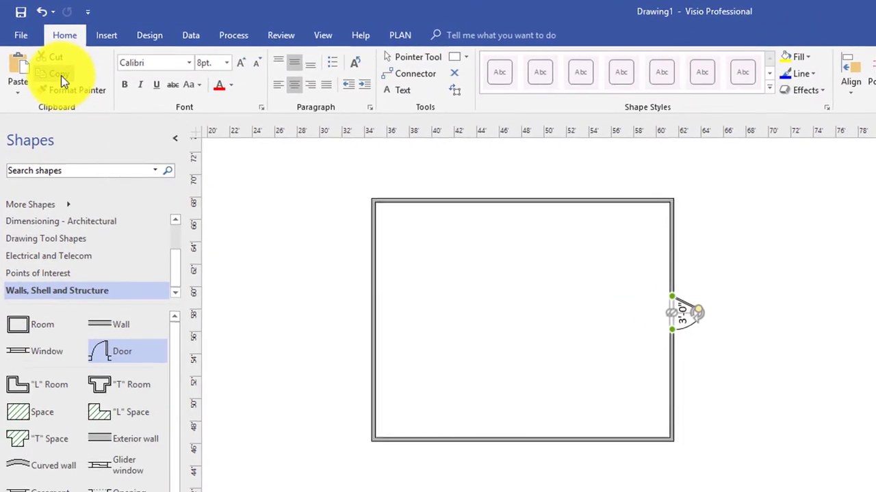
pyautogui.click(62, 77)
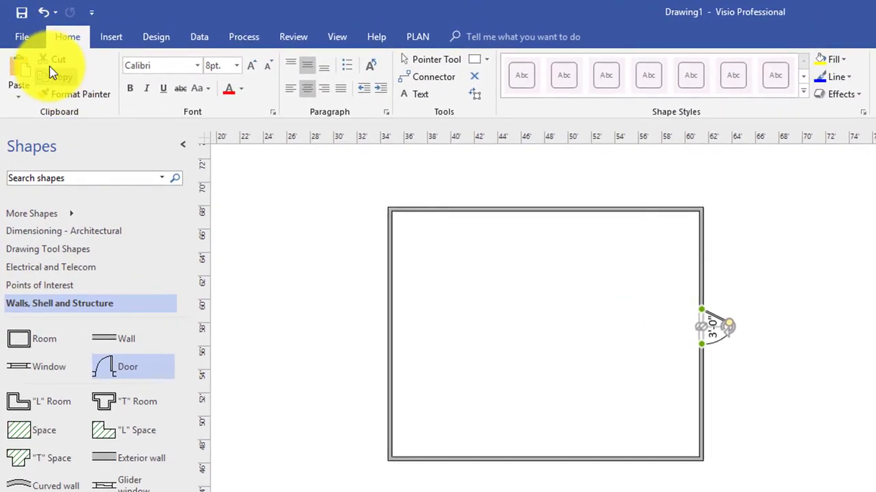
pyautogui.click(11, 78)
pyautogui.moveTo(754, 390); pyautogui.dragTo(400, 354)
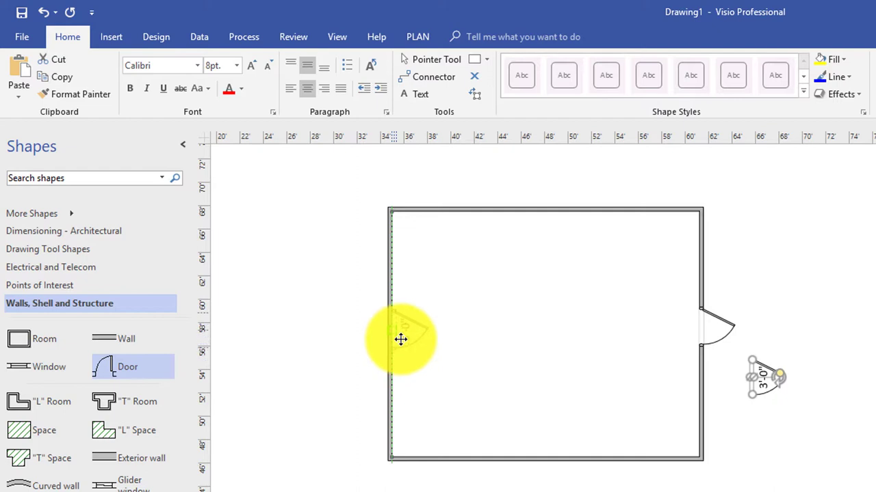
pyautogui.moveTo(398, 341); pyautogui.dragTo(398, 342)
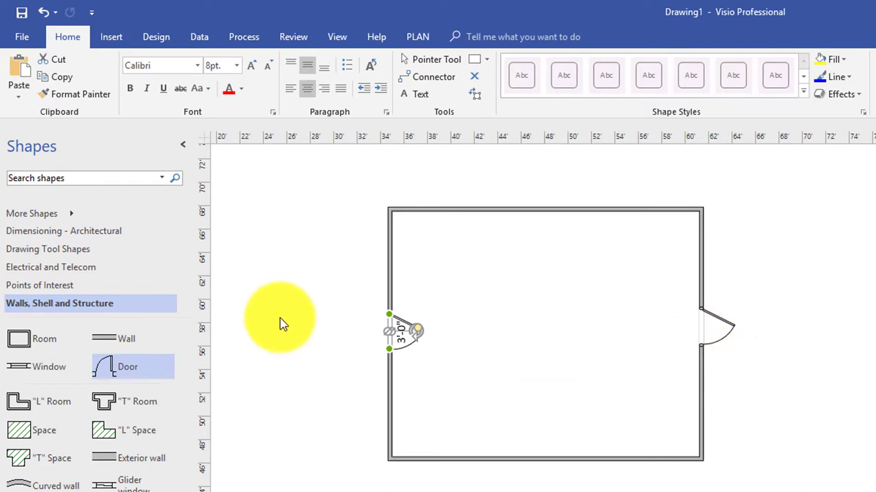
# Drop Window shapes on the top and bottom walls, widening them to 6'-6" and 6'-0".
pyautogui.click(19, 370)
pyautogui.moveTo(24, 369); pyautogui.dragTo(591, 212)
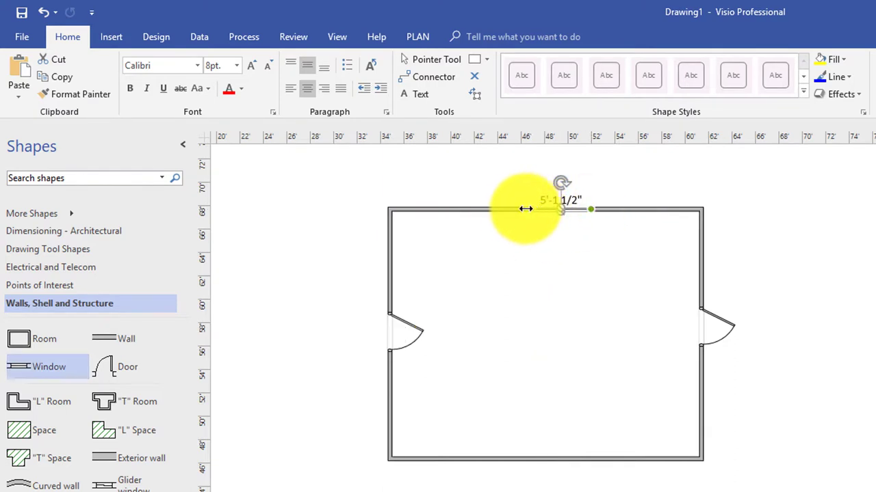
pyautogui.moveTo(525, 209); pyautogui.dragTo(514, 209)
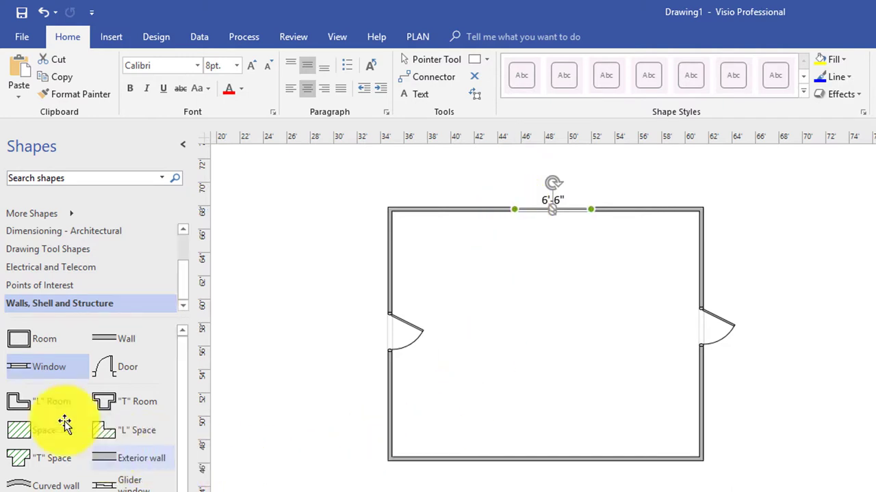
pyautogui.moveTo(31, 365); pyautogui.dragTo(591, 459)
pyautogui.moveTo(522, 459); pyautogui.dragTo(520, 458)
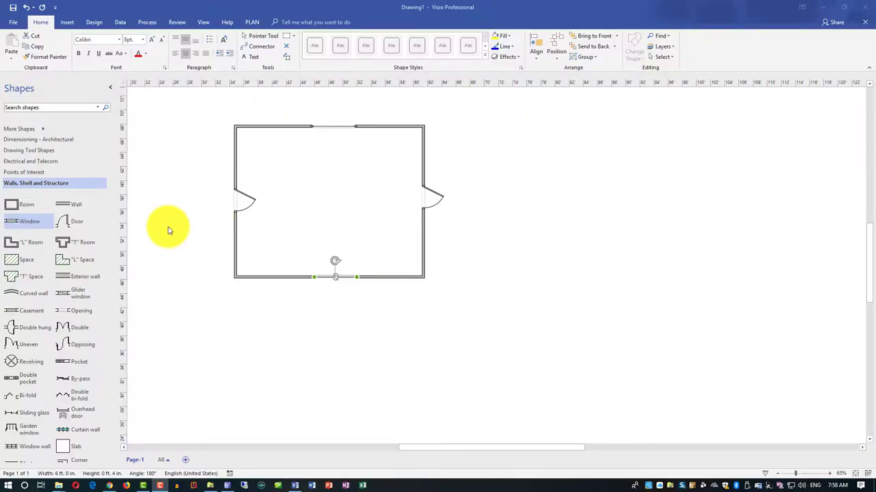
# Add two Room shapes below the plan, resizing one to 20 by 16 feet.
pyautogui.moveTo(15, 208); pyautogui.dragTo(402, 311)
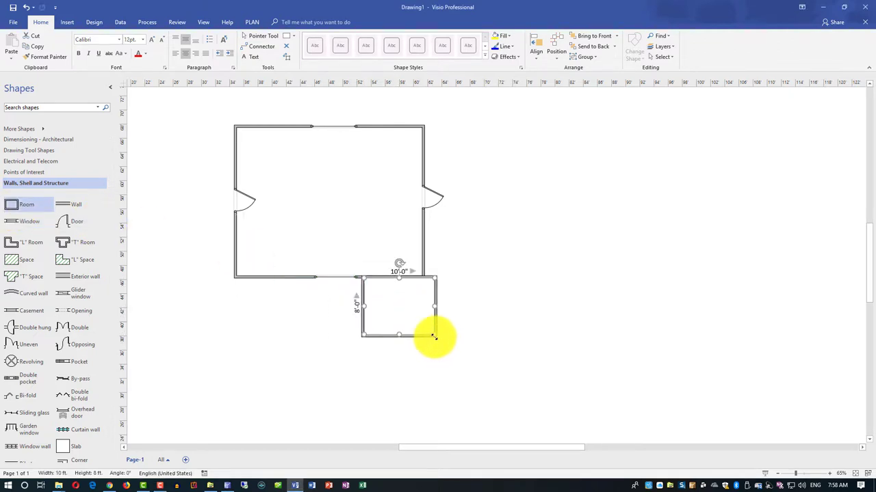
pyautogui.moveTo(433, 336); pyautogui.dragTo(507, 392)
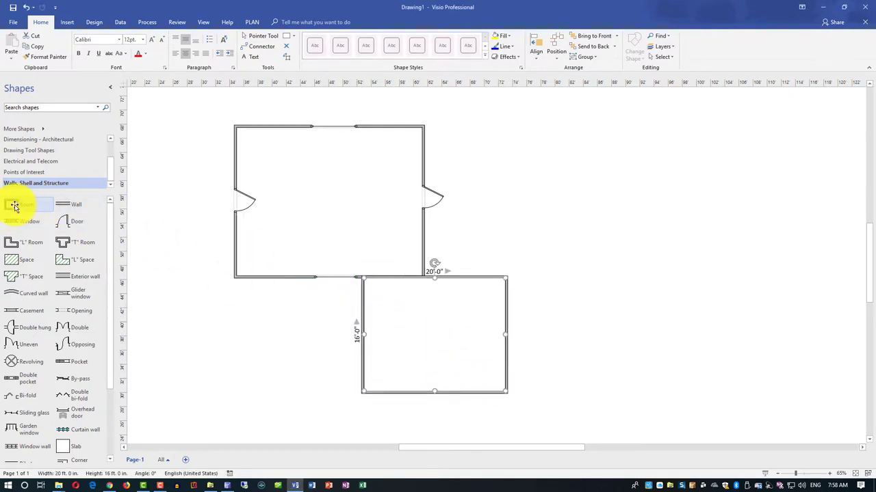
pyautogui.moveTo(140, 268); pyautogui.dragTo(279, 357)
pyautogui.press('Down')
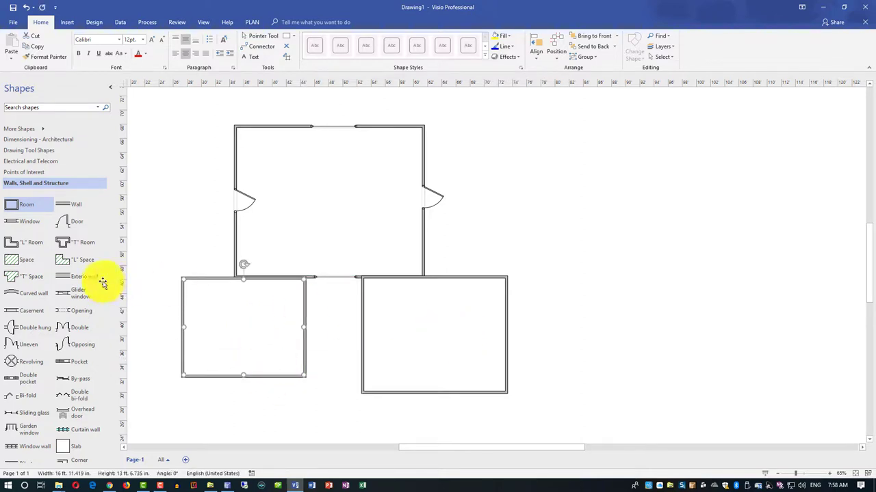
# Set a door in the right room's east wall and a window in the left room.
pyautogui.moveTo(67, 225); pyautogui.dragTo(390, 302)
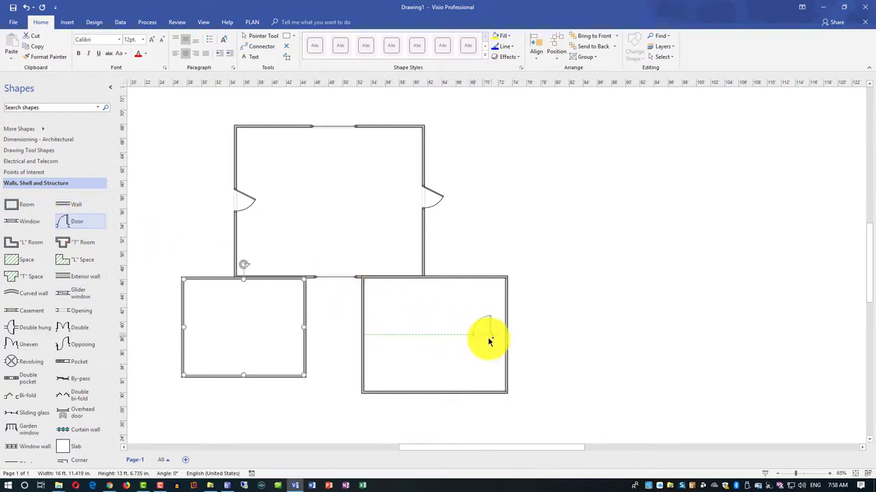
pyautogui.moveTo(500, 345); pyautogui.dragTo(500, 343)
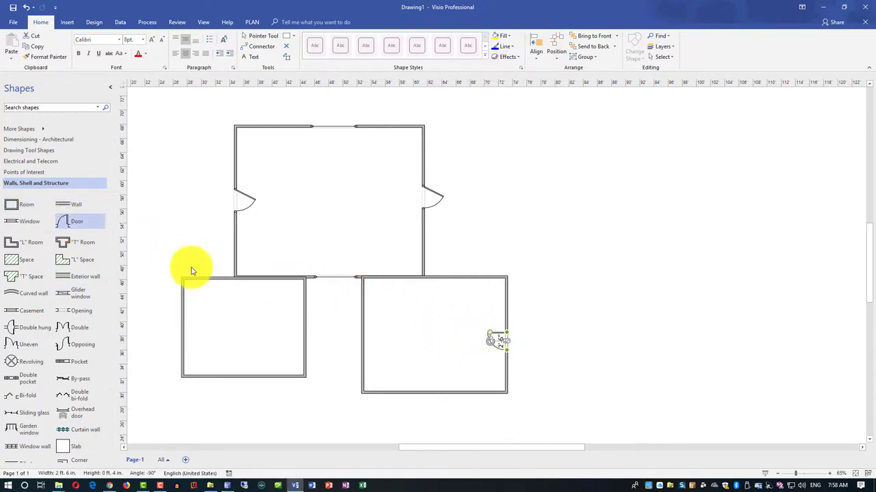
pyautogui.moveTo(30, 233); pyautogui.dragTo(183, 345)
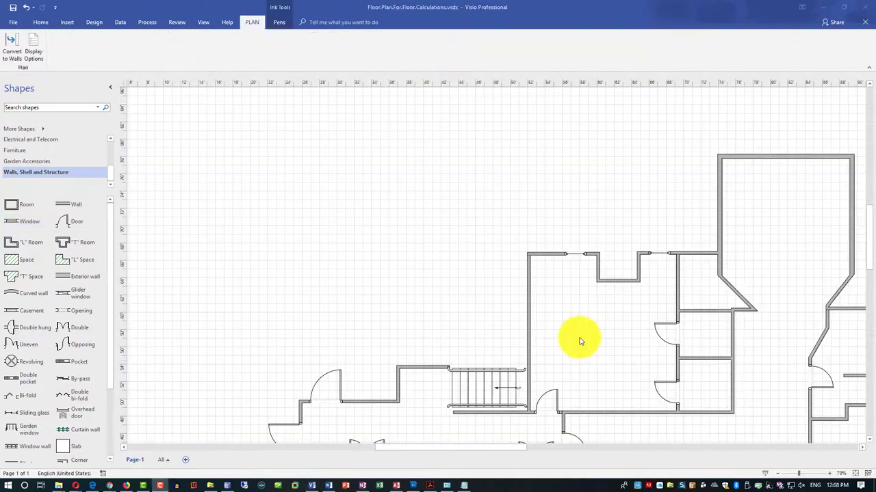
# Add a first new wall to the plan and delete a stray 10 by 8 room.
pyautogui.scroll(-5, 577, 342)
pyautogui.moveTo(76, 205); pyautogui.dragTo(308, 316)
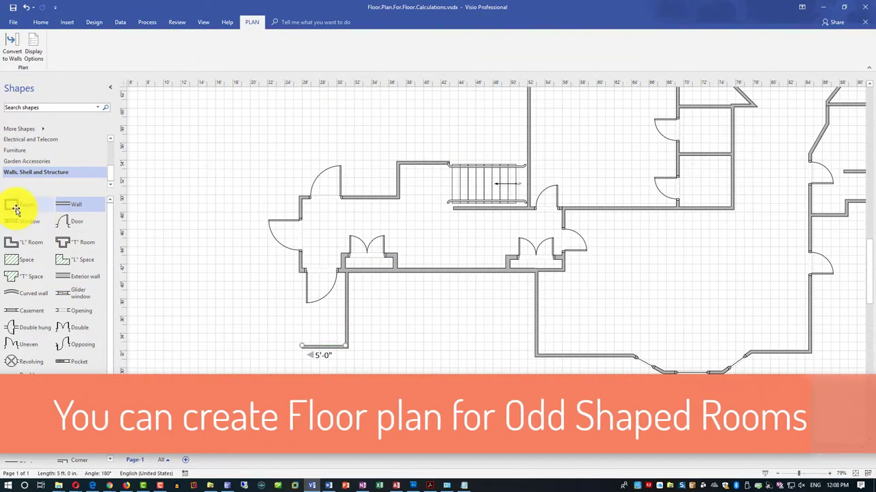
pyautogui.moveTo(20, 205); pyautogui.dragTo(257, 234)
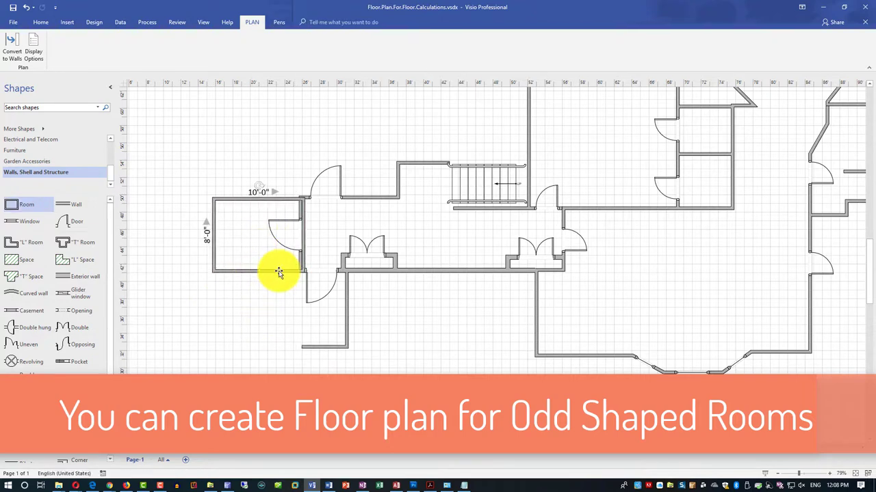
pyautogui.press('Delete')
# Place three more walls and extend their ends to close the new room's outline.
pyautogui.moveTo(76, 205); pyautogui.dragTo(164, 198)
pyautogui.moveTo(231, 207); pyautogui.dragTo(309, 333)
pyautogui.moveTo(73, 204); pyautogui.dragTo(299, 349)
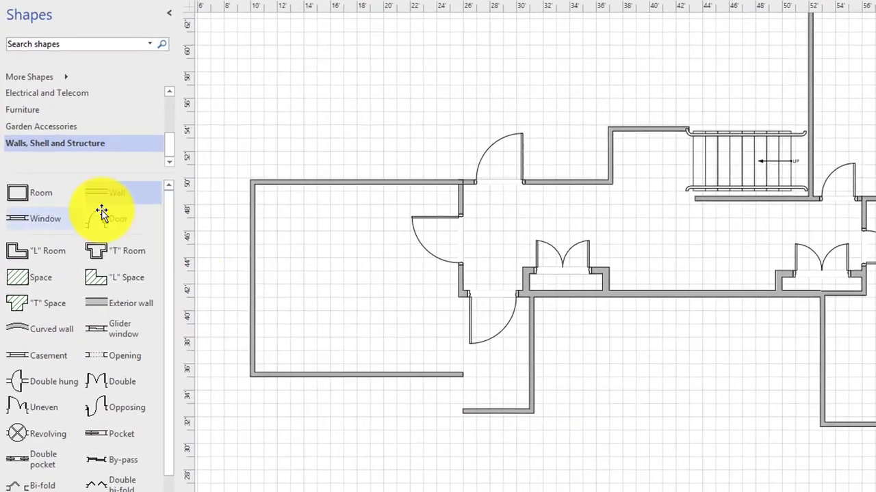
pyautogui.moveTo(460, 400); pyautogui.dragTo(459, 376)
pyautogui.scroll(1, 639, 407)
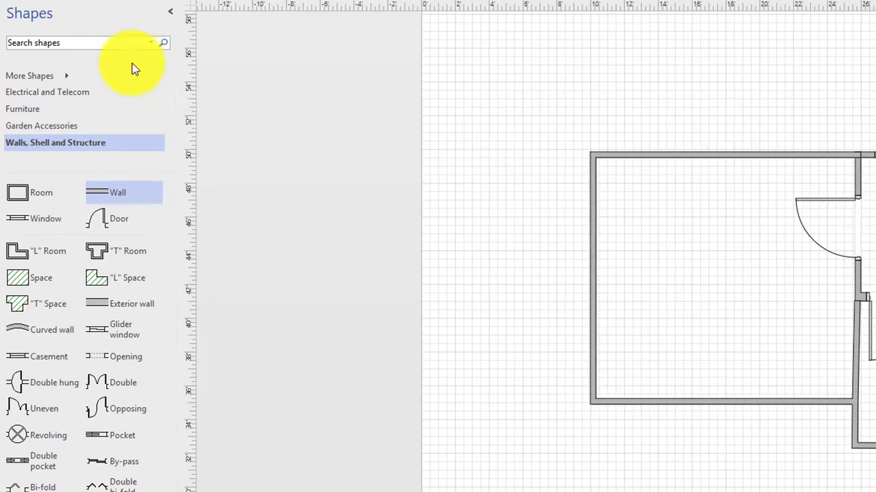
pyautogui.moveTo(855, 443); pyautogui.dragTo(848, 299)
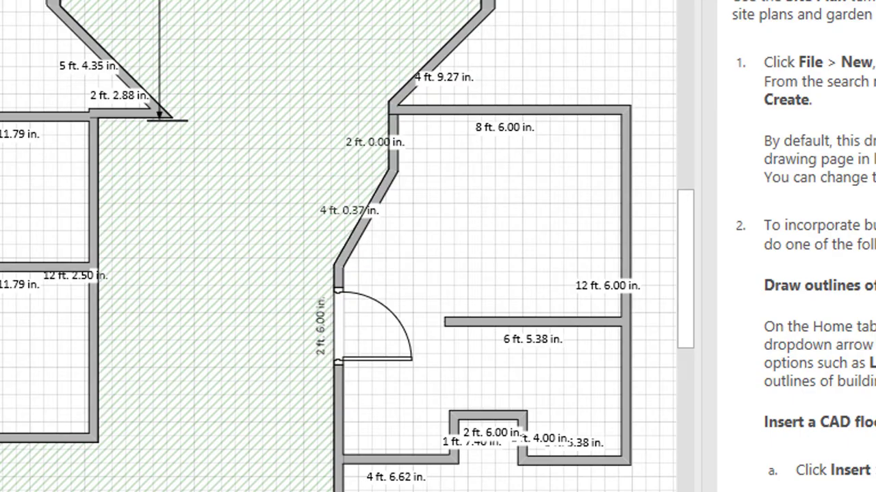
# Drop an Office space into the room and Auto Size it to 112 sq. ft.
pyautogui.moveTo(20, 274); pyautogui.dragTo(489, 278)
pyautogui.moveTo(344, 137); pyautogui.dragTo(426, 215)
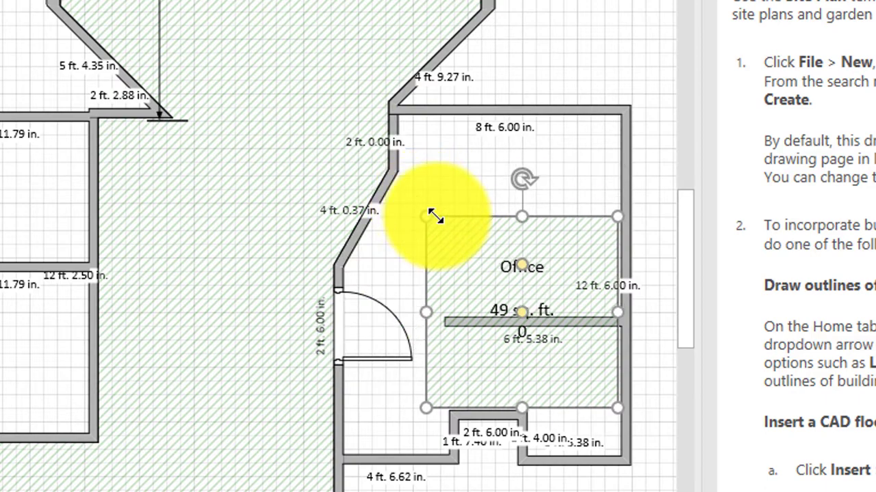
pyautogui.moveTo(617, 408); pyautogui.dragTo(549, 340)
pyautogui.moveTo(518, 279); pyautogui.dragTo(541, 240)
pyautogui.rightClick(550, 221)
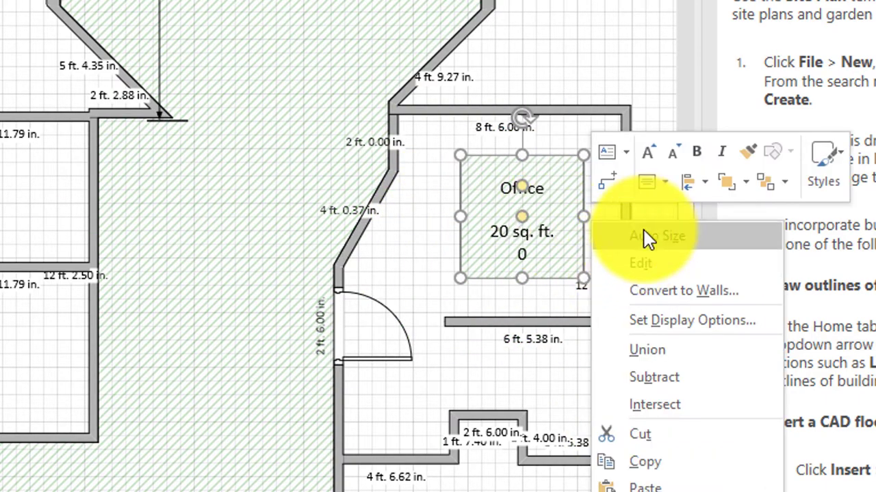
pyautogui.click(646, 234)
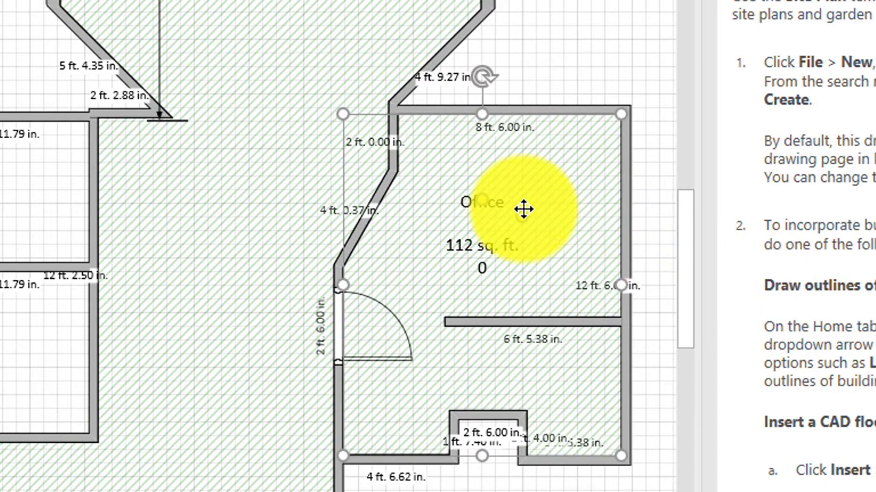
# Label the small room beneath the office 'Closet'.
pyautogui.doubleClick(461, 203)
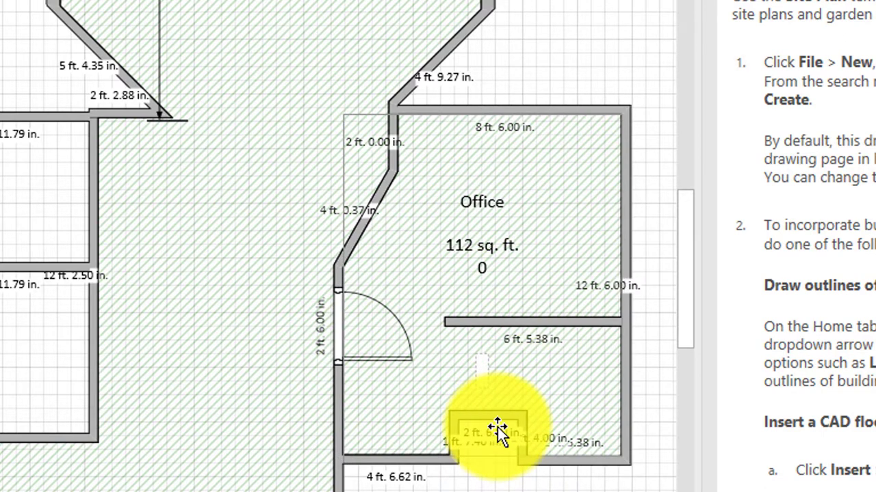
pyautogui.write('Closet')
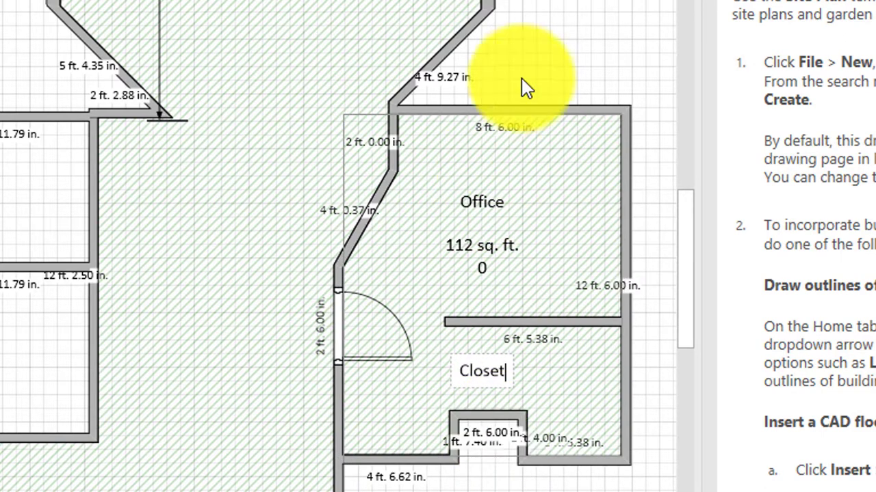
pyautogui.click(557, 55)
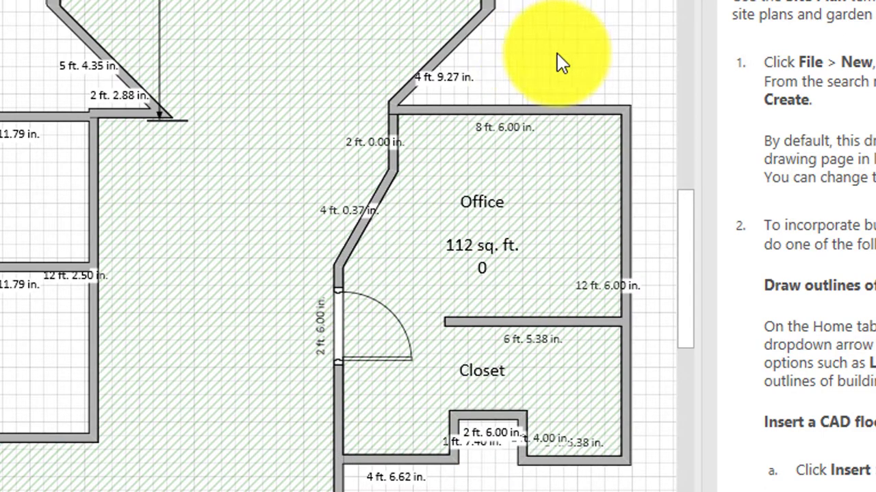
pyautogui.rightClick(557, 237)
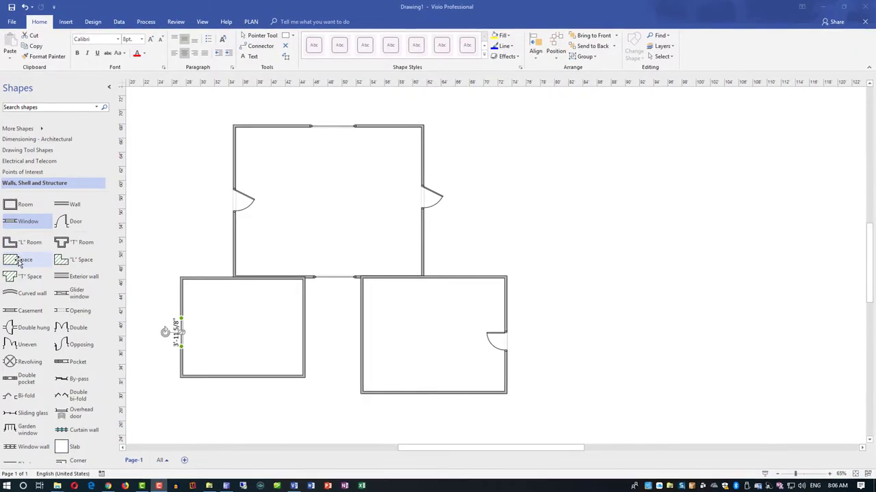
# Drop a Space into the top 551 sq. ft. room and set its Space use to 'Master Bedroom'.
pyautogui.moveTo(25, 260)
pyautogui.mouseDown()
pyautogui.moveTo(254, 244)
pyautogui.moveTo(324, 206)
pyautogui.moveTo(371, 211)
pyautogui.mouseUp()
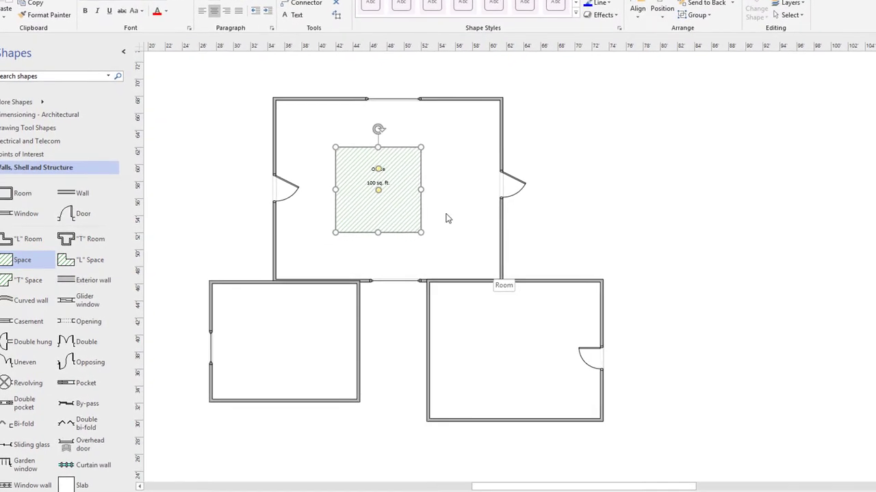
pyautogui.rightClick(431, 176)
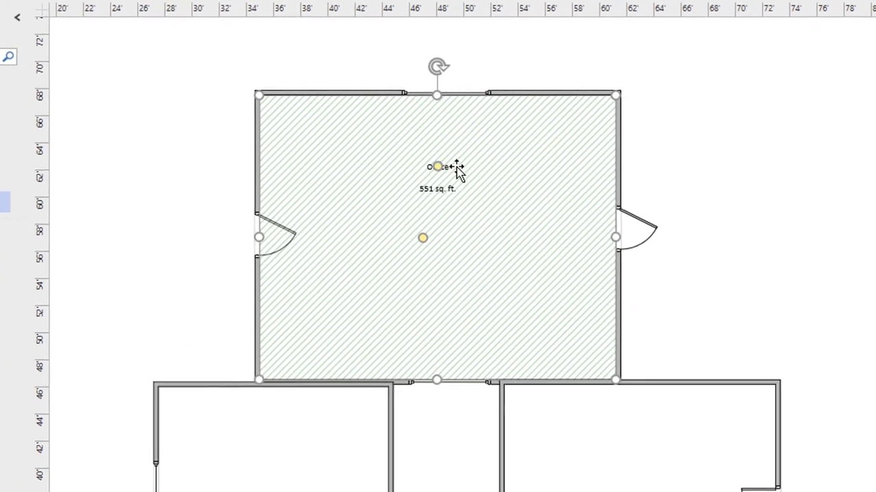
pyautogui.rightClick(533, 179)
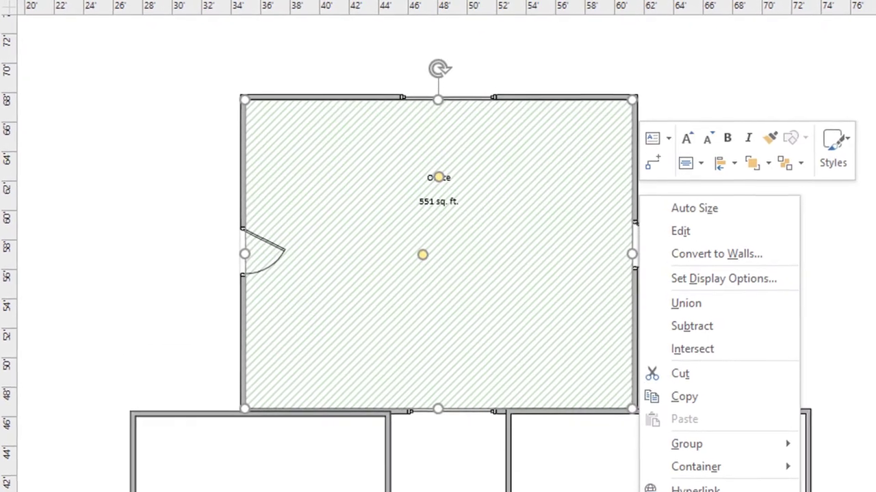
pyautogui.click(691, 489)
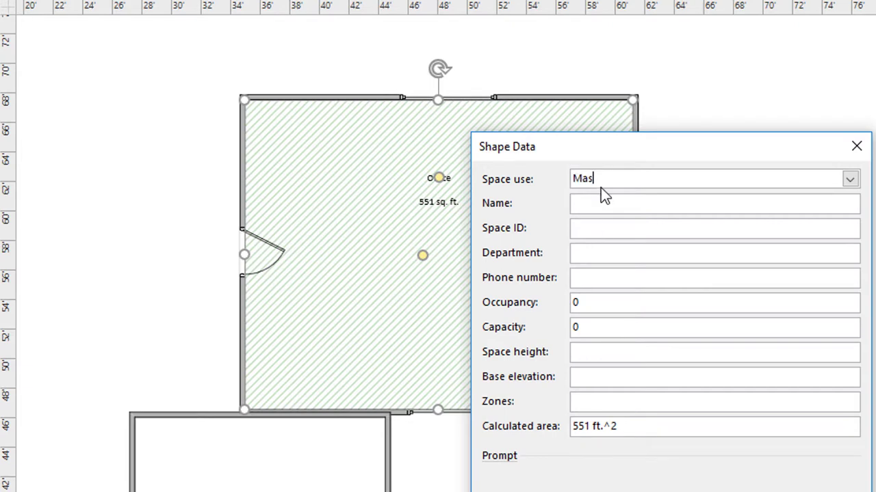
pyautogui.write('Master Bedroom')
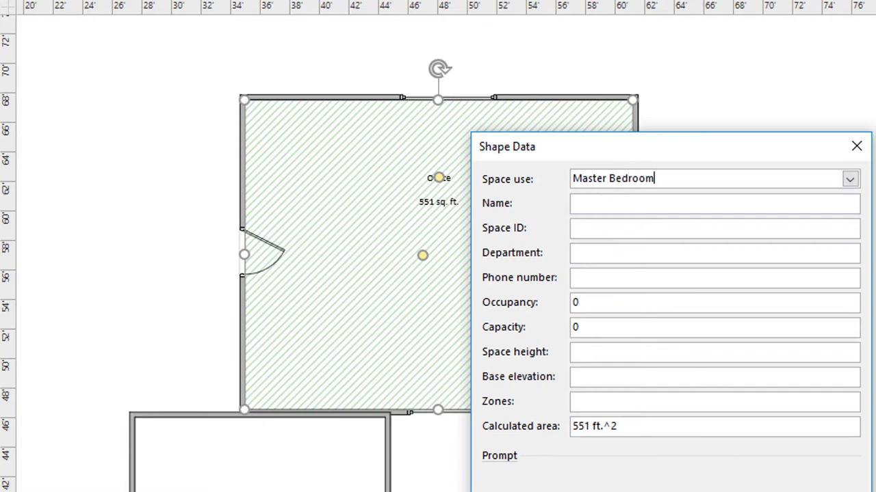
pyautogui.press('Return')
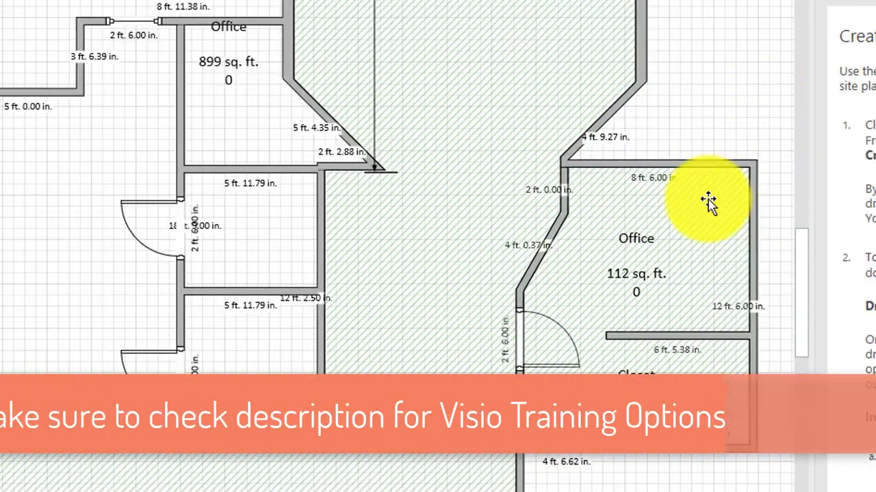
# Change the 112 sq. ft. space's Space use in Shape Data to 'Closet'.
pyautogui.rightClick(707, 199)
pyautogui.click(786, 479)
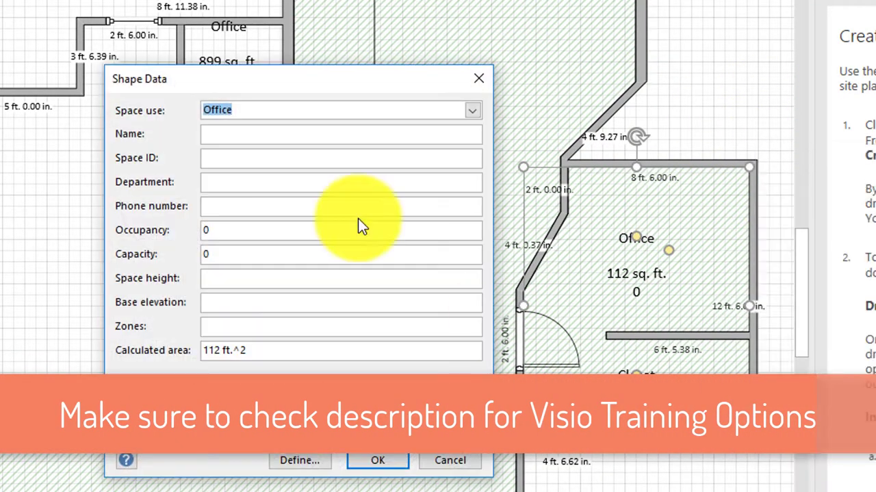
pyautogui.write('Closet')
pyautogui.press('Return')
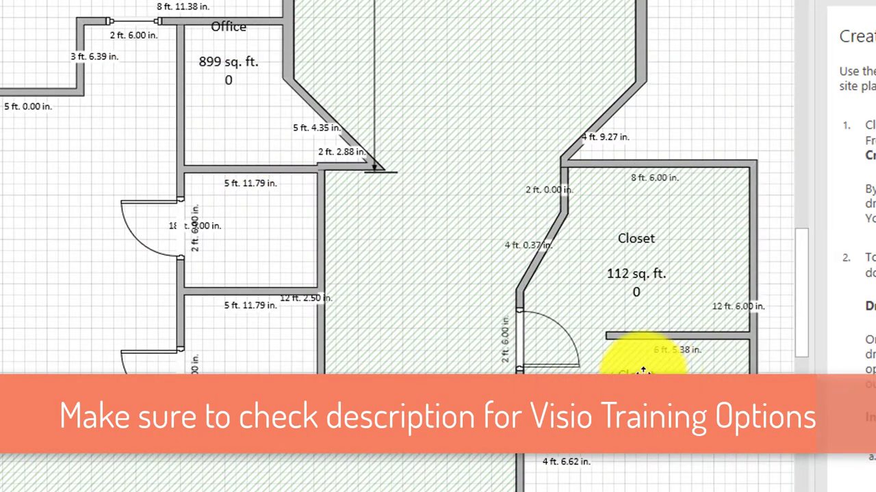
pyautogui.click(681, 366)
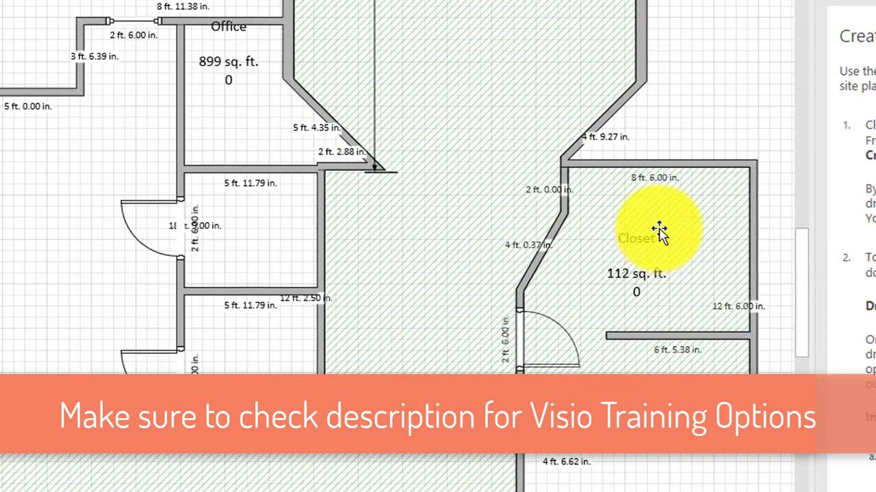
# Glue a dimension line between the closet's left and right walls, reading 10'-2".
pyautogui.scroll(-1, 643, 479)
pyautogui.hscroll(4, 548, 479)
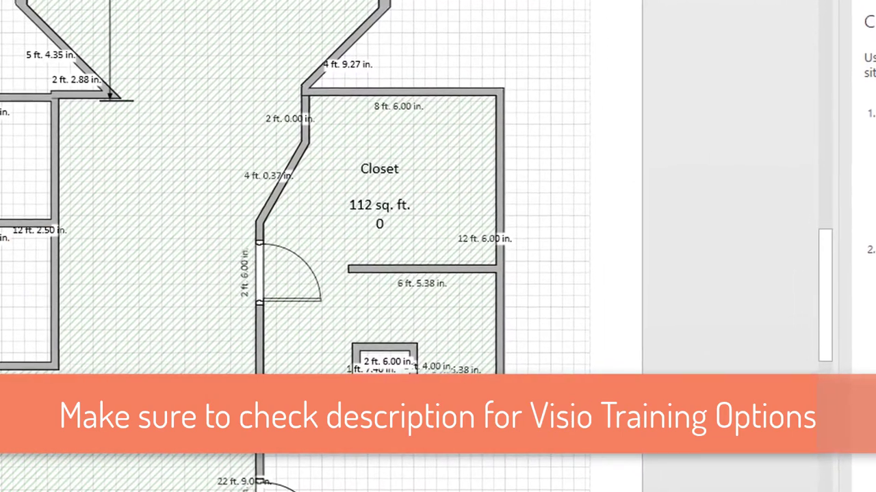
pyautogui.moveTo(320, 170); pyautogui.dragTo(274, 264)
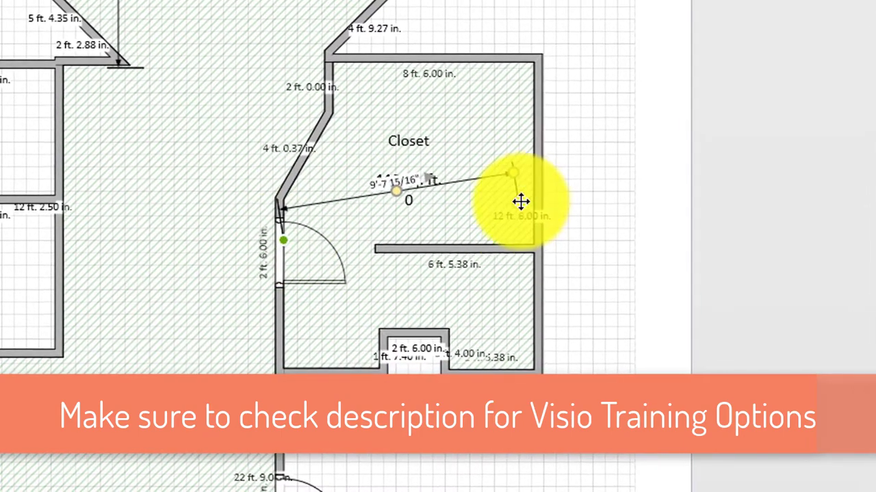
pyautogui.moveTo(510, 213); pyautogui.dragTo(541, 236)
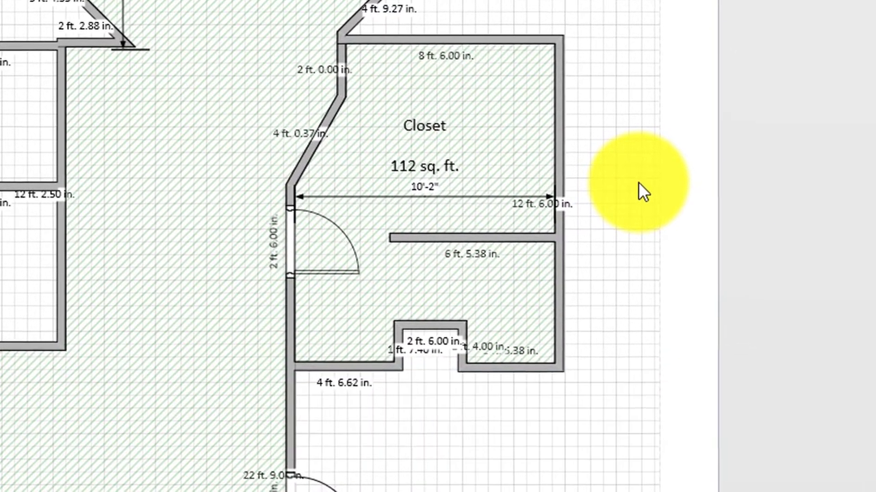
pyautogui.click(548, 166)
pyautogui.click(565, 151)
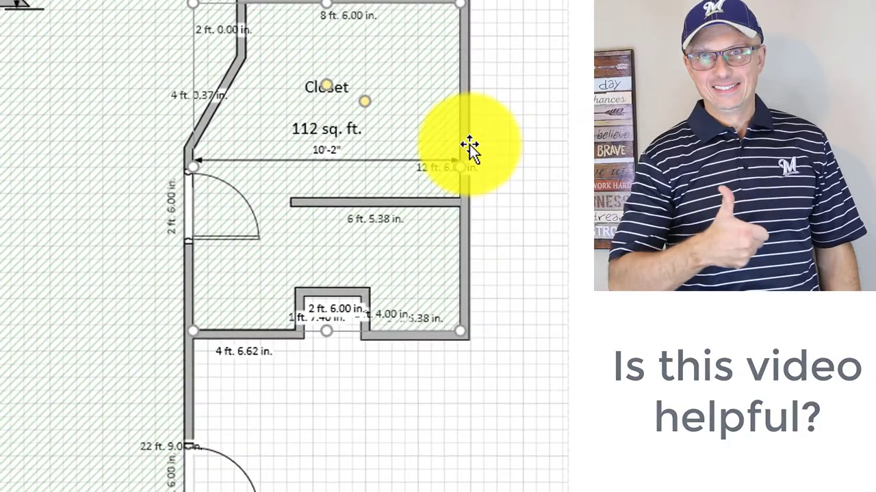
# Push the closet's right wall out to 10'-6 1/2" and dimension the left wall.
pyautogui.moveTo(485, 154); pyautogui.dragTo(501, 198)
pyautogui.click(440, 428)
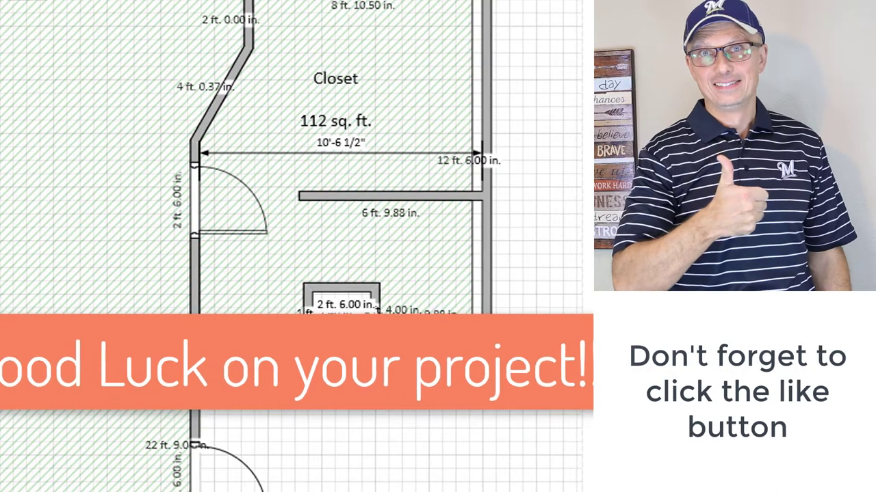
pyautogui.moveTo(297, 43); pyautogui.dragTo(236, 301)
pyautogui.moveTo(209, 159); pyautogui.dragTo(215, 10)
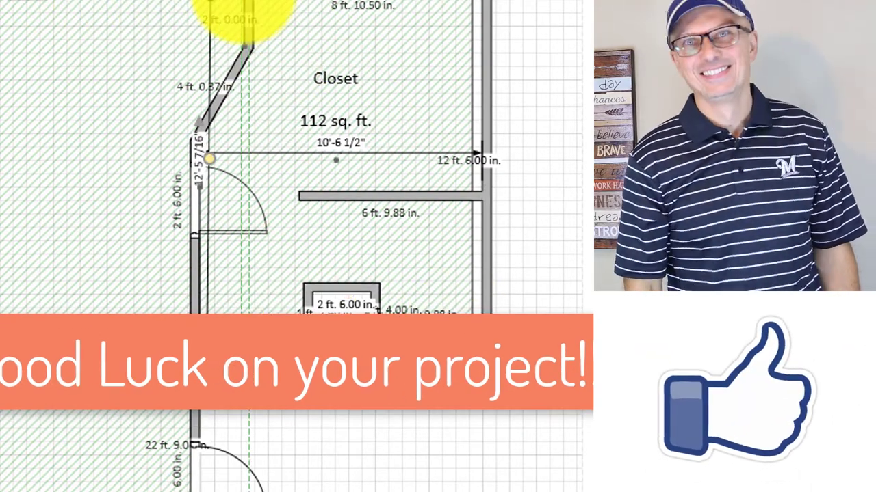
pyautogui.moveTo(247, 219); pyautogui.dragTo(279, 226)
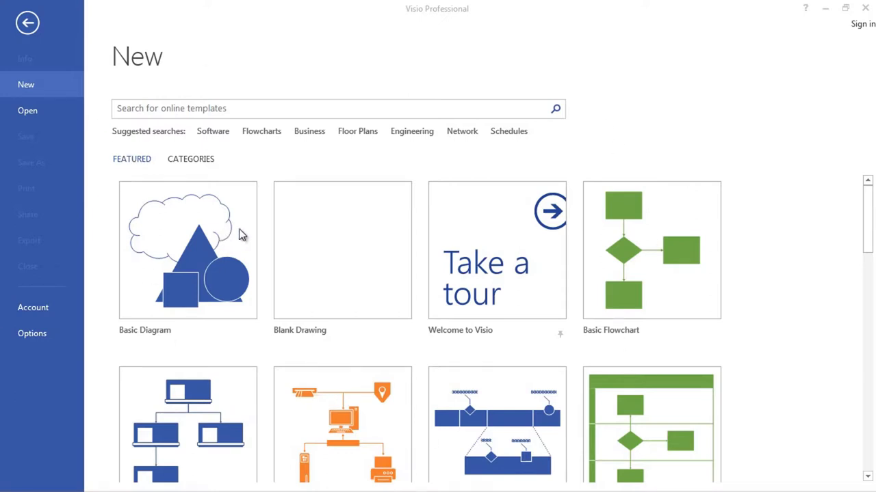
# Create a new drawing from the Blank Drawing template in the New gallery.
pyautogui.click(340, 256)
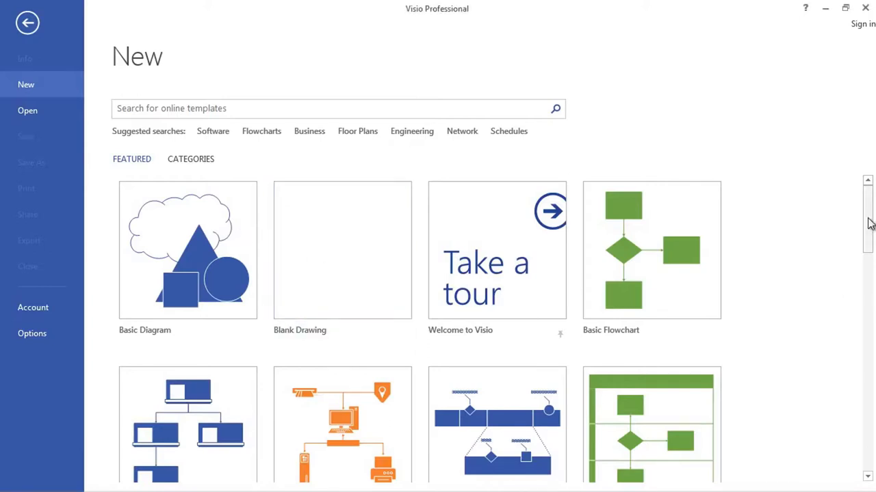
pyautogui.moveTo(869, 221); pyautogui.dragTo(870, 250)
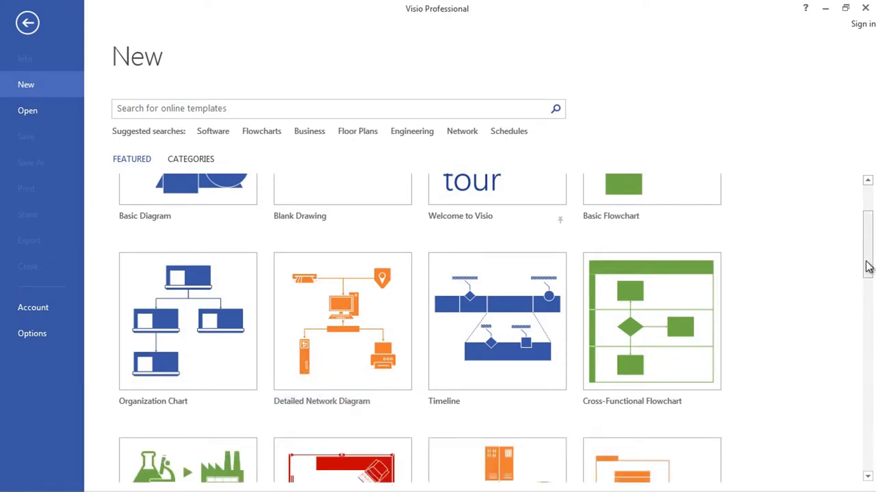
pyautogui.moveTo(867, 268); pyautogui.dragTo(867, 233)
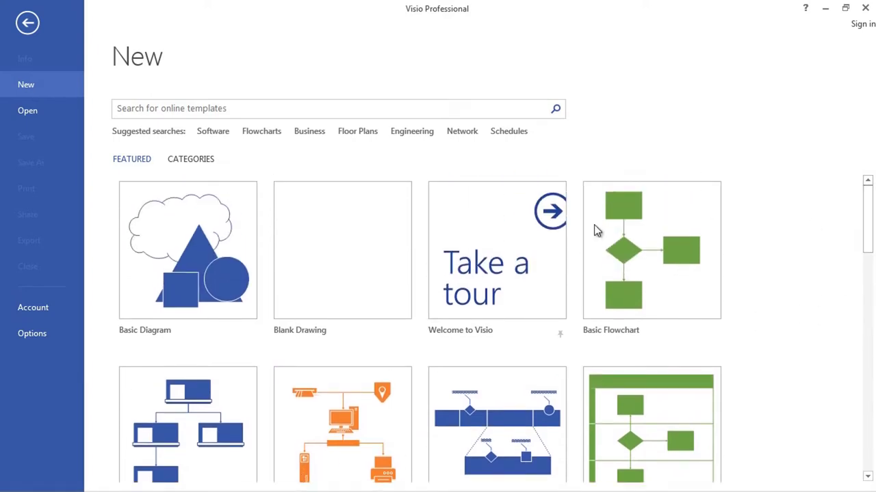
pyautogui.doubleClick(338, 266)
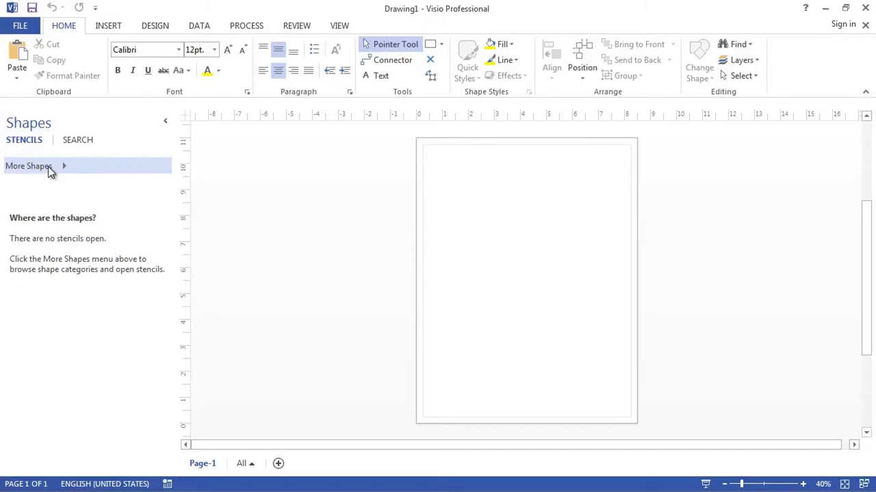
# Load the Network and Peripherals - 3D stencil via More Shapes > Network.
pyautogui.click(48, 167)
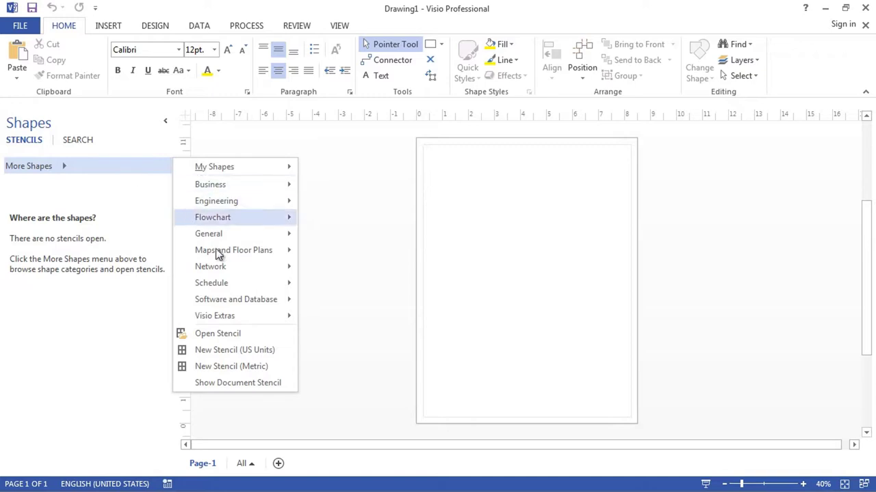
pyautogui.moveTo(222, 269)
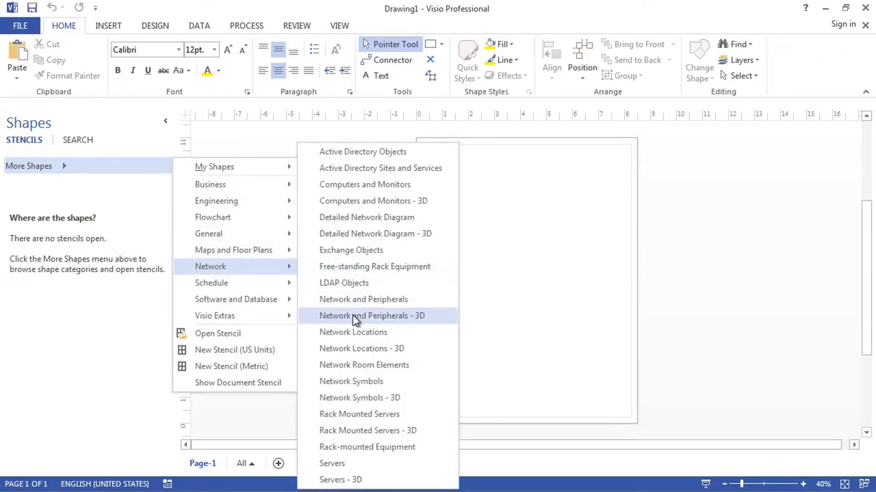
pyautogui.click(377, 319)
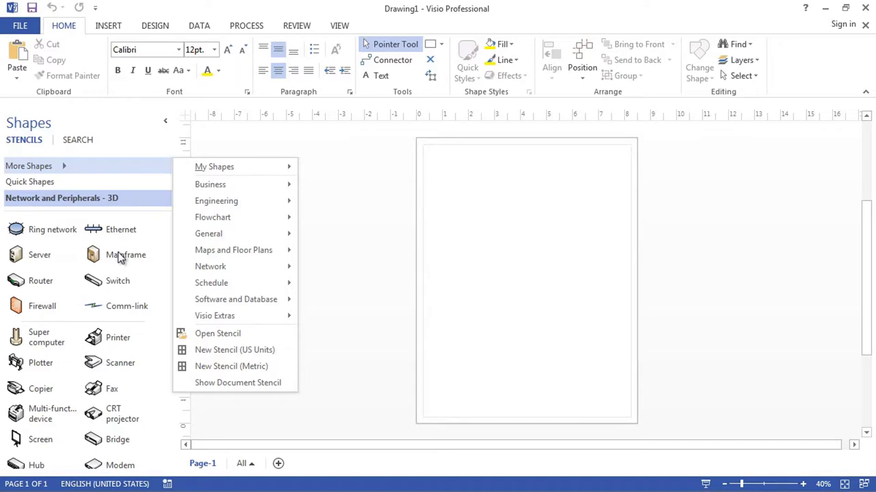
pyautogui.click(30, 257)
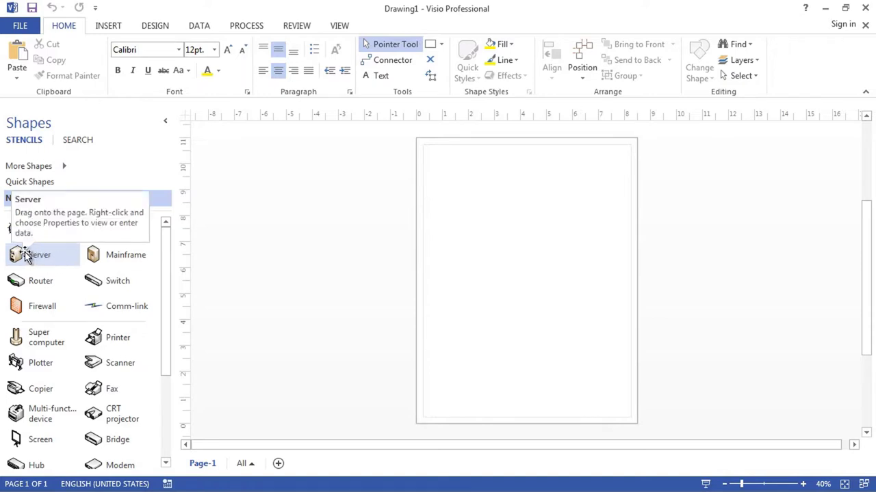
# Place a Server shape on Drawing1, set the page to landscape, and shift the server down-right.
pyautogui.moveTo(20, 260); pyautogui.dragTo(472, 219)
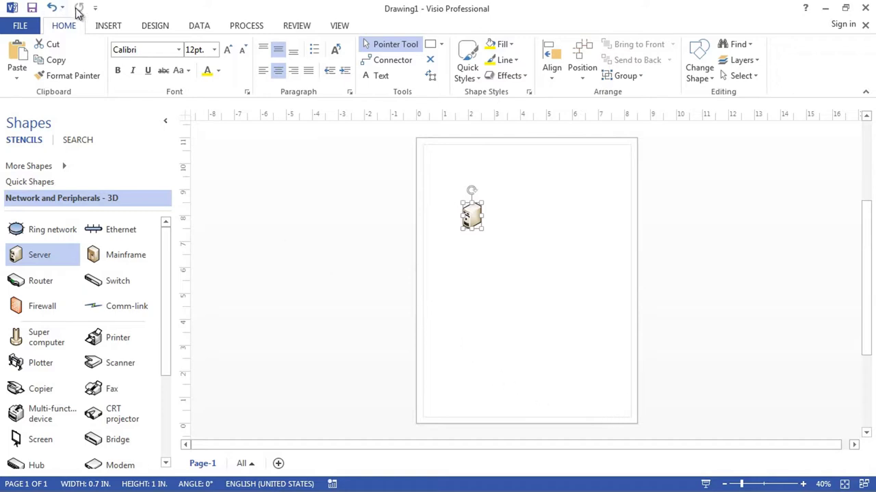
pyautogui.click(116, 28)
pyautogui.click(157, 27)
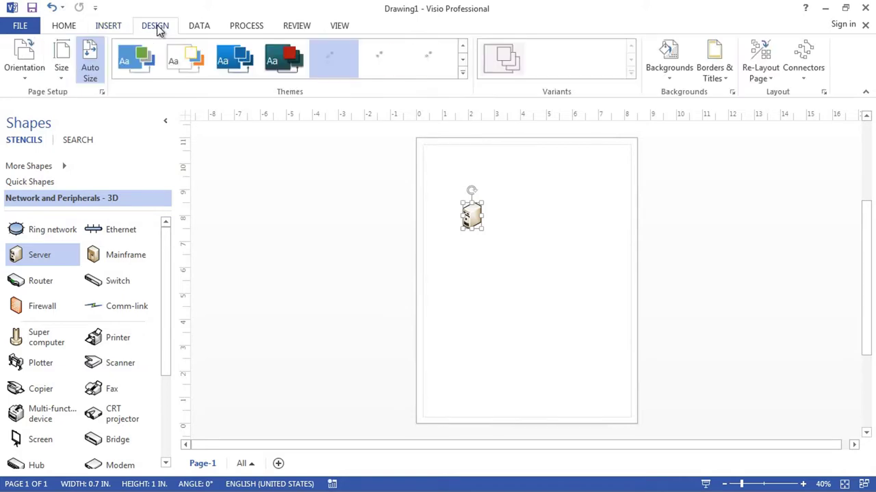
pyautogui.click(26, 79)
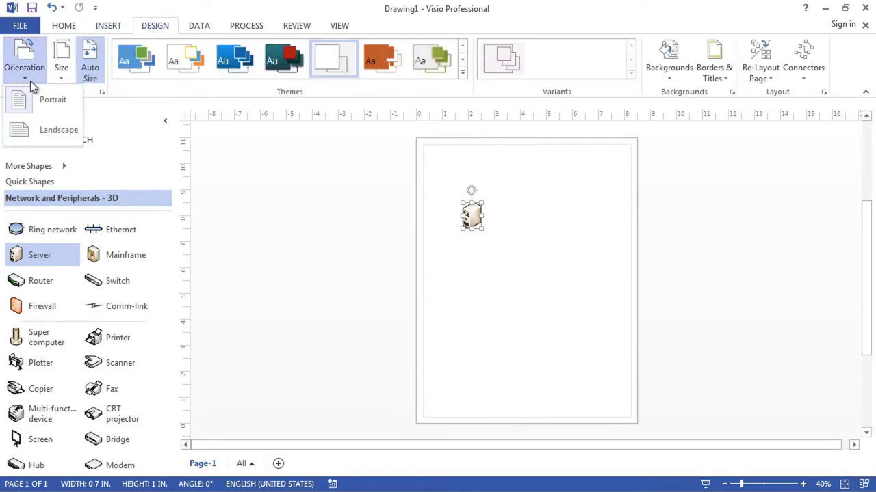
pyautogui.click(54, 134)
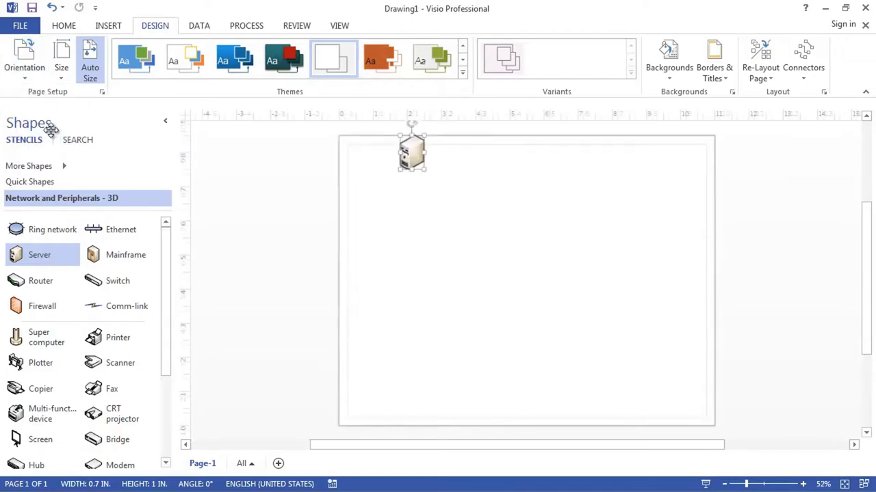
pyautogui.moveTo(413, 155); pyautogui.dragTo(435, 202)
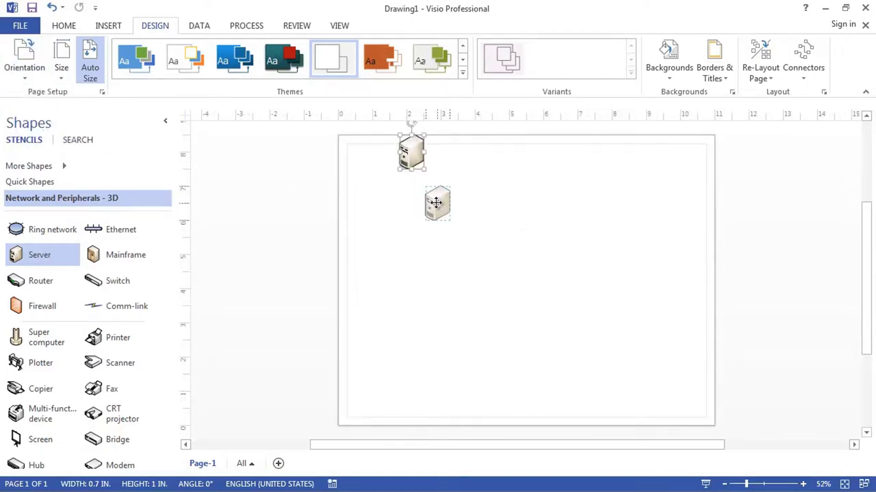
pyautogui.moveTo(436, 202); pyautogui.dragTo(436, 203)
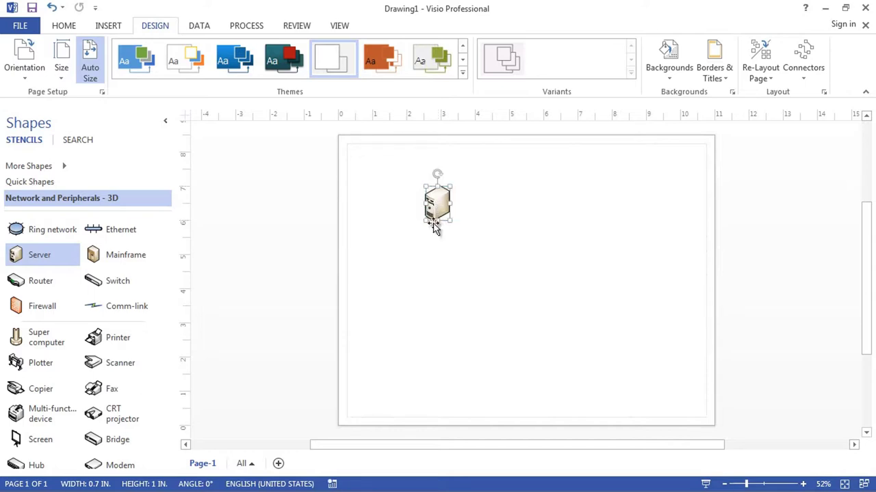
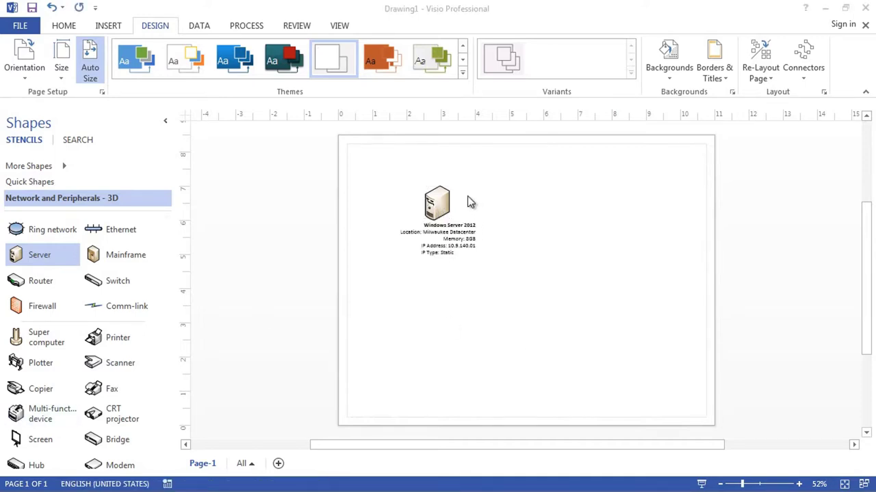
# Zoom to about 88% so the Windows Server 2012 details label is readable, then select the server.
pyautogui.click(799, 484)
pyautogui.click(799, 484)
pyautogui.click(799, 485)
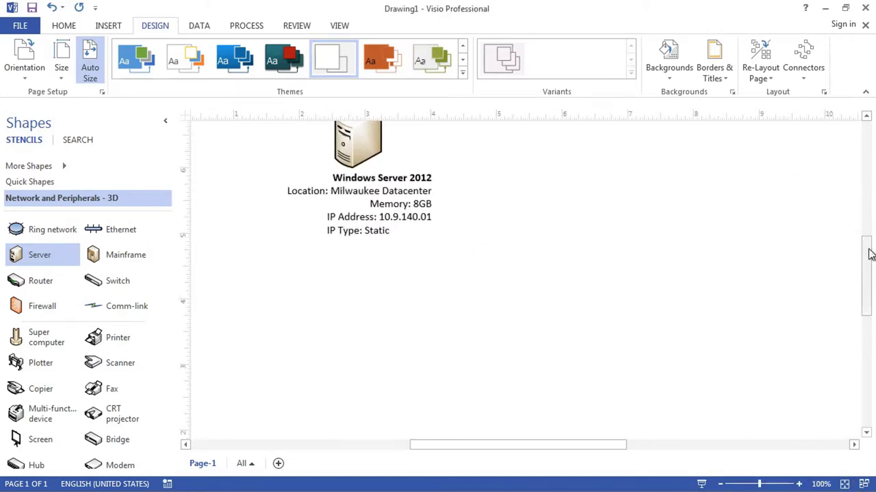
pyautogui.moveTo(866, 250); pyautogui.dragTo(867, 228)
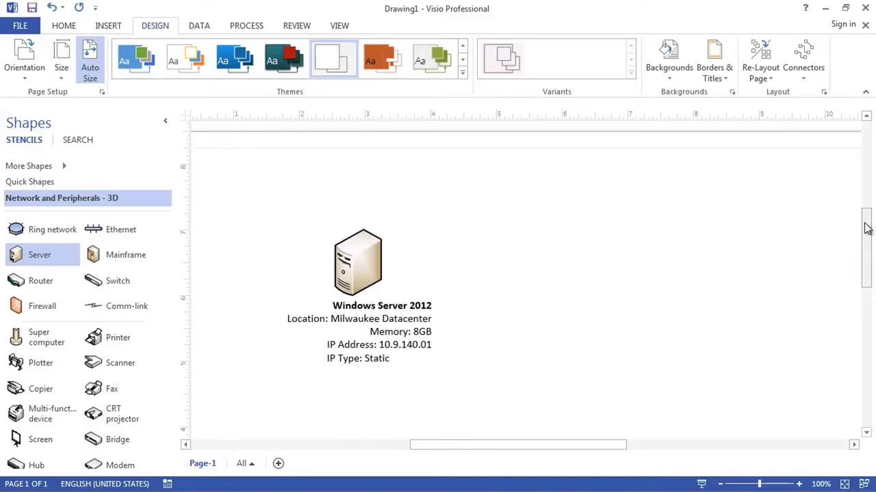
pyautogui.click(166, 122)
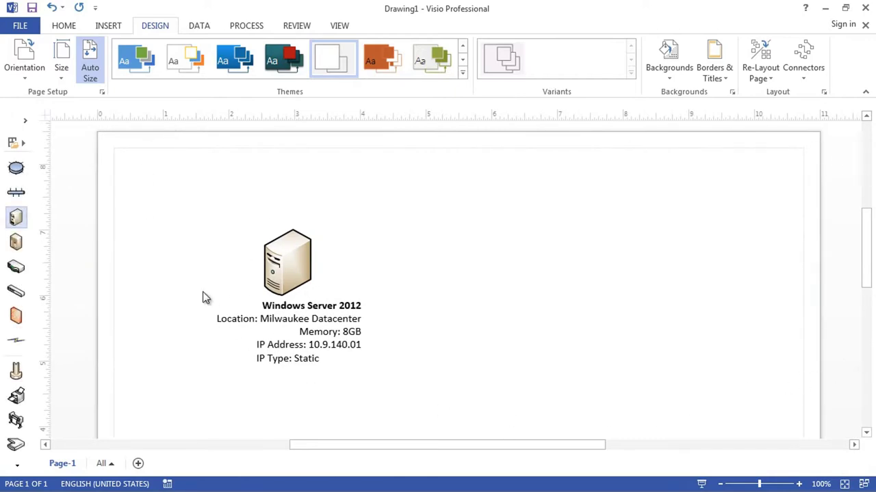
pyautogui.click(25, 121)
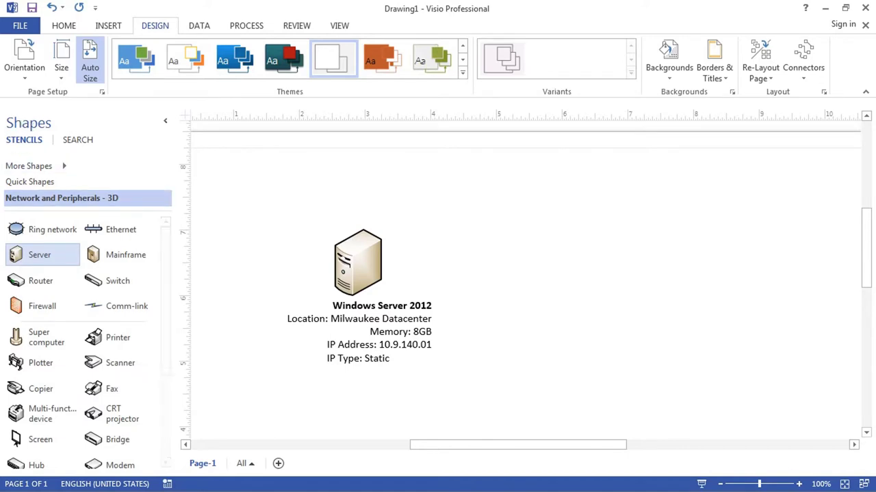
pyautogui.click(802, 484)
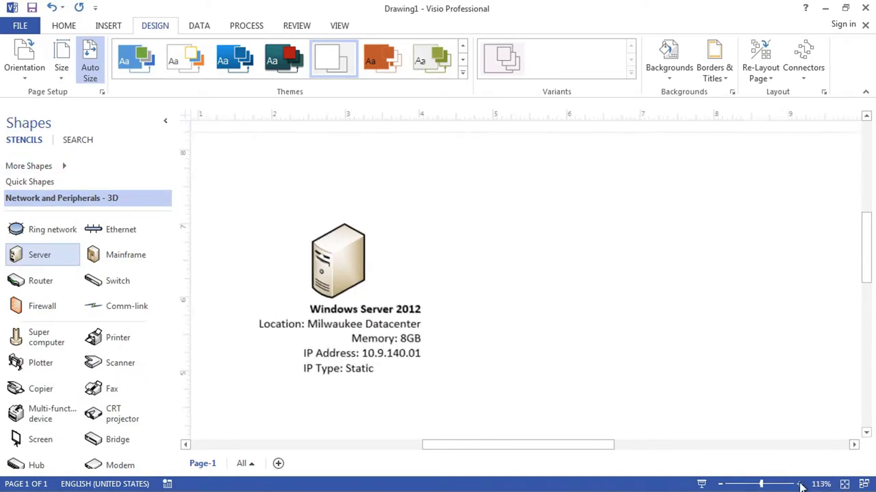
pyautogui.click(720, 484)
pyautogui.click(722, 486)
pyautogui.click(400, 312)
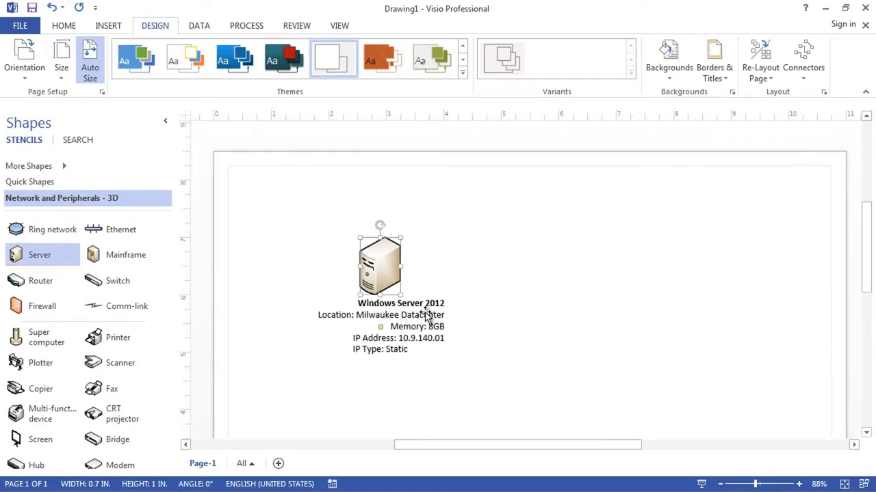
# Reposition the server's Windows Server 2012 details text block up and to the left of the icon.
pyautogui.doubleClick(413, 319)
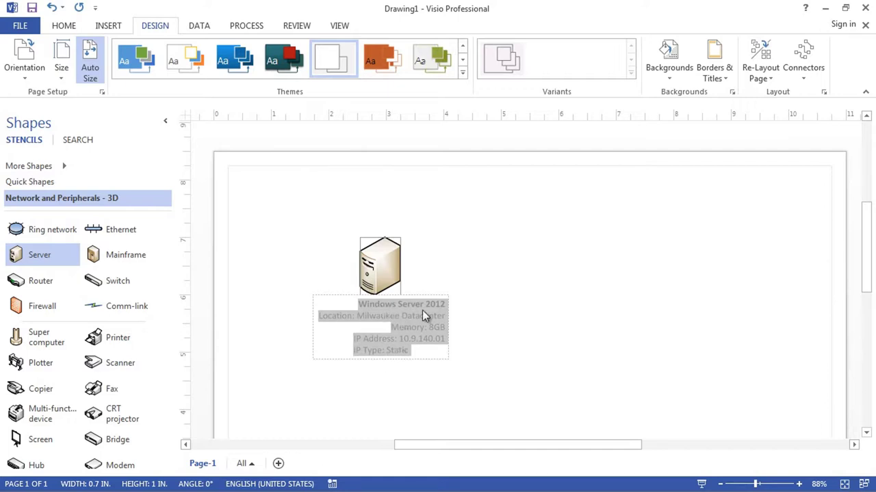
pyautogui.click(447, 284)
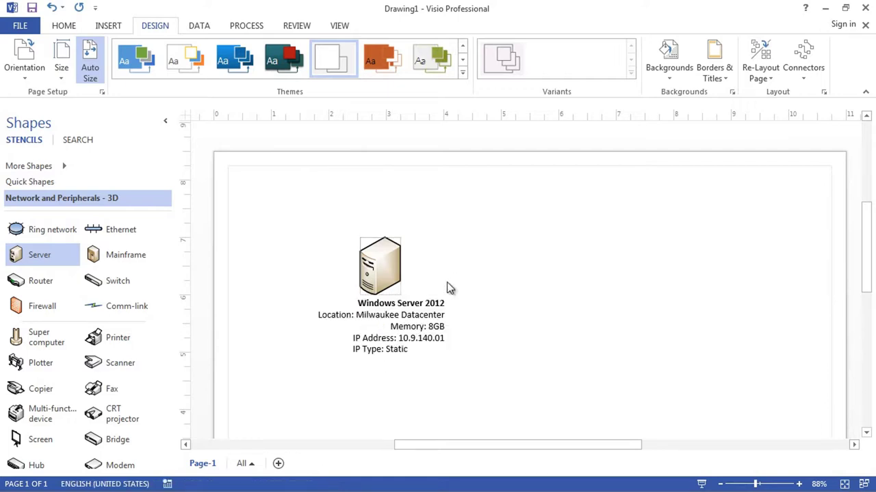
pyautogui.click(388, 329)
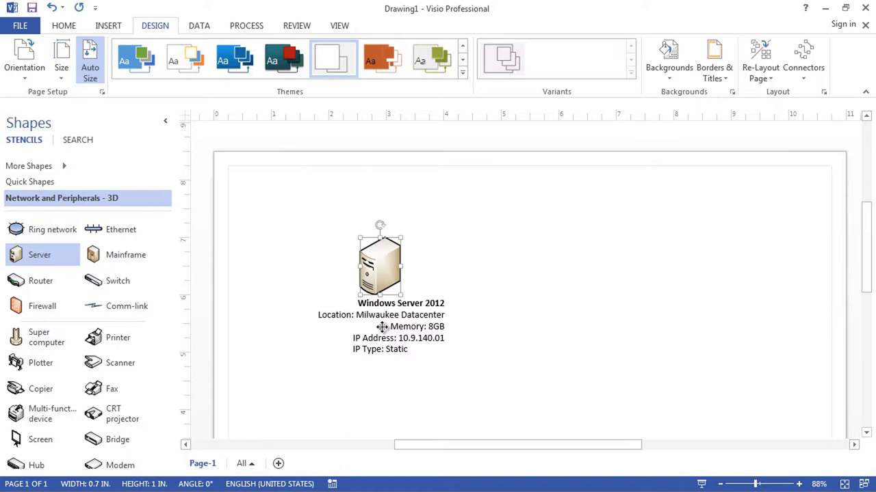
pyautogui.moveTo(381, 327); pyautogui.dragTo(289, 265)
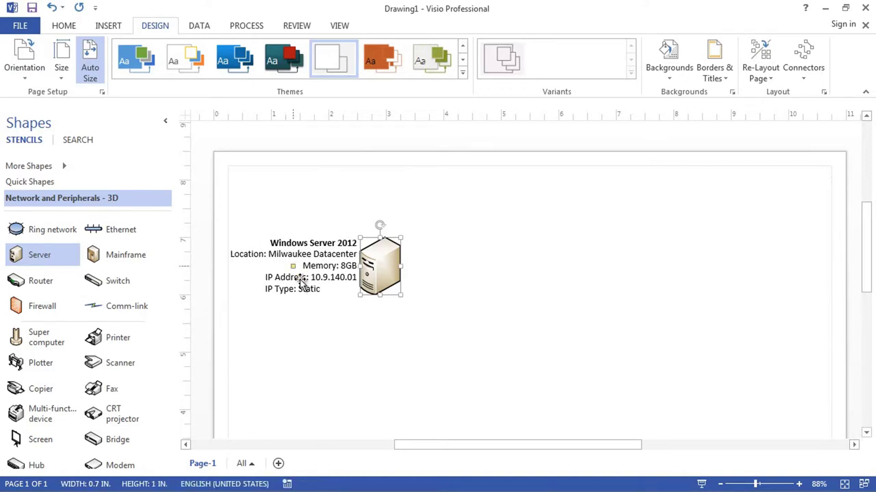
pyautogui.click(344, 355)
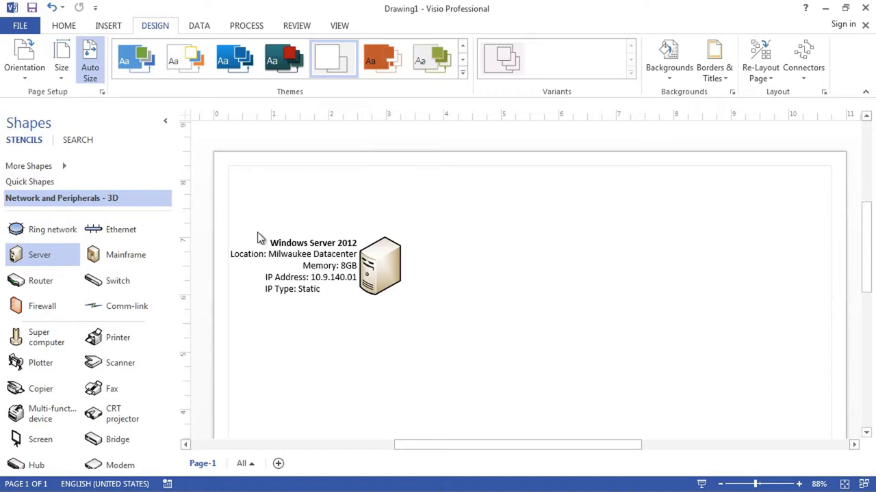
# Prefix the label's first line with 'OS: ' and unbold the Windows Server 2012 value.
pyautogui.doubleClick(274, 245)
pyautogui.click(276, 248)
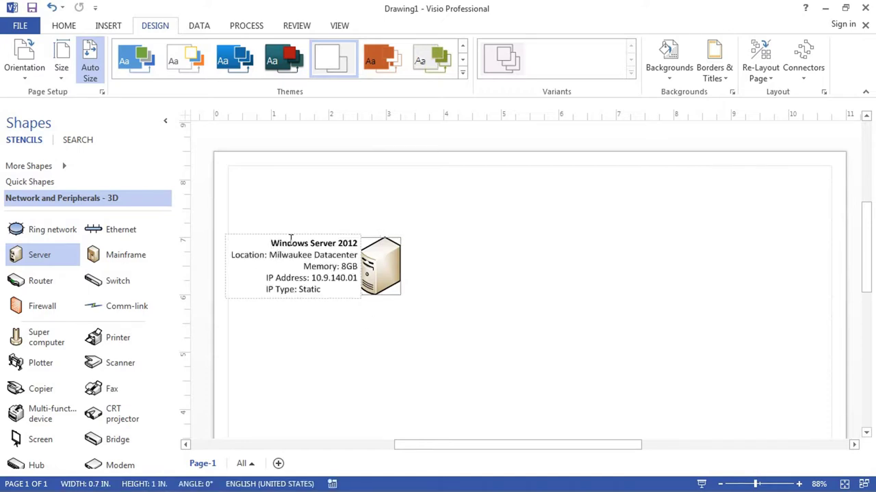
pyautogui.write('OS:')
pyautogui.moveTo(271, 242); pyautogui.dragTo(359, 246)
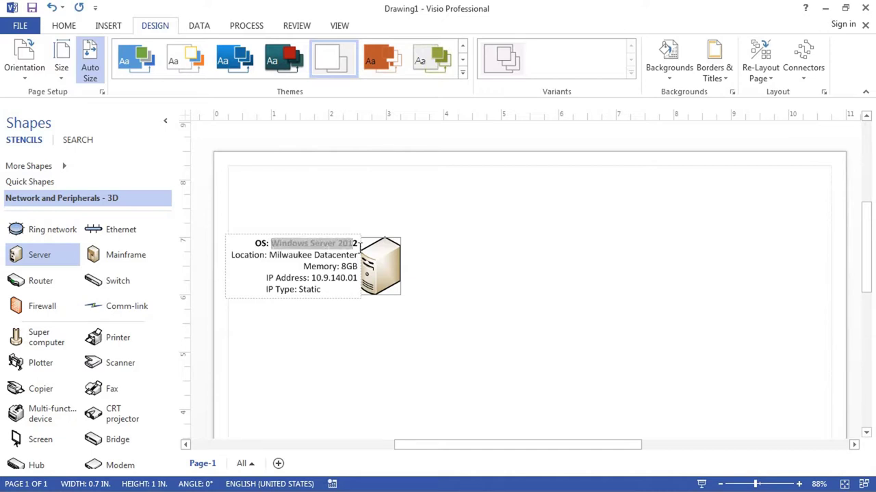
pyautogui.click(62, 27)
pyautogui.click(120, 70)
pyautogui.click(308, 277)
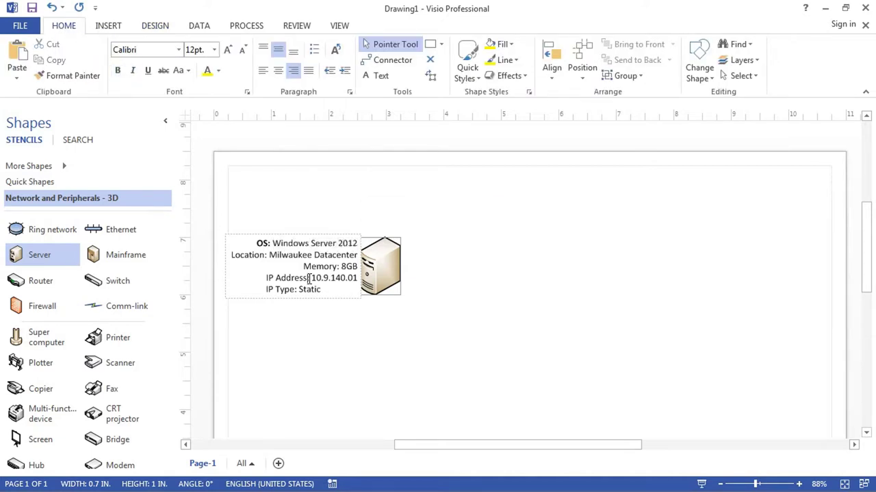
# Bold the field names Location, Memory, IP Address and IP Type in the label.
pyautogui.moveTo(267, 254); pyautogui.dragTo(230, 255)
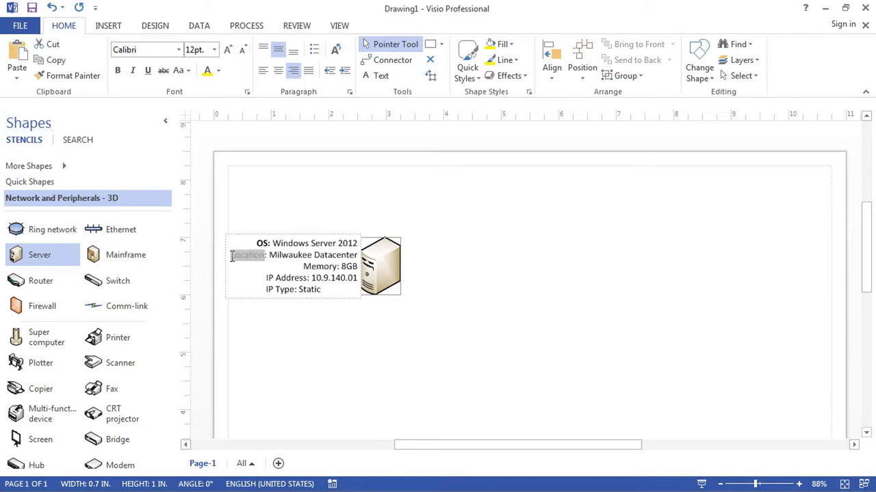
pyautogui.click(118, 72)
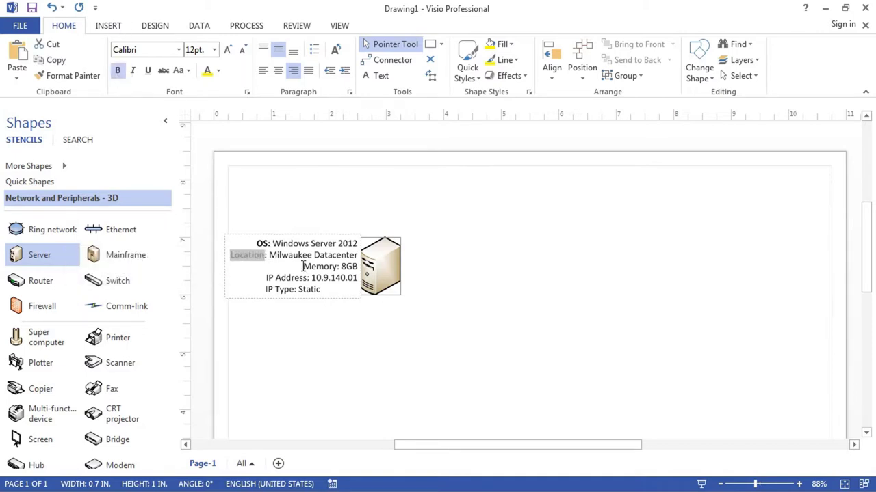
pyautogui.moveTo(305, 266); pyautogui.dragTo(337, 267)
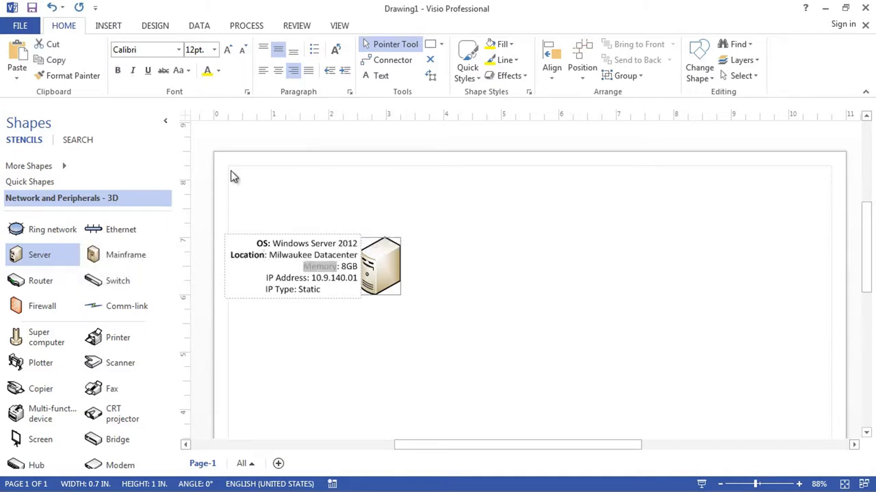
pyautogui.click(118, 71)
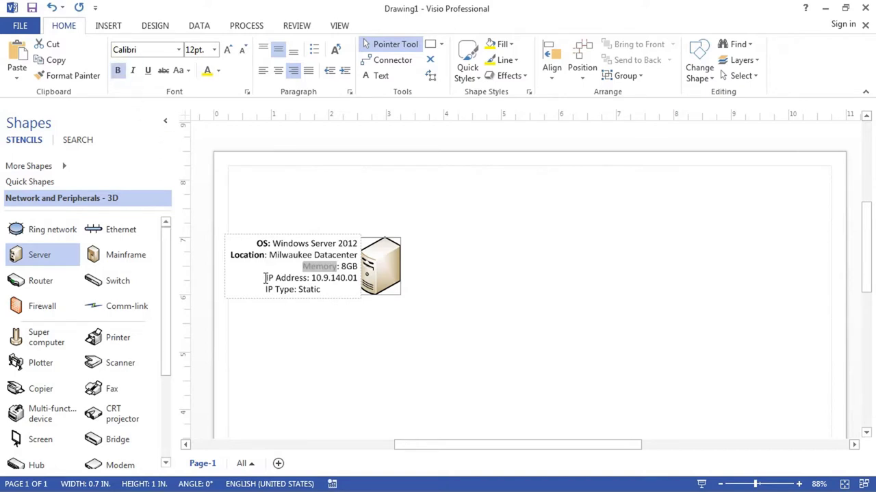
pyautogui.moveTo(266, 278); pyautogui.dragTo(305, 280)
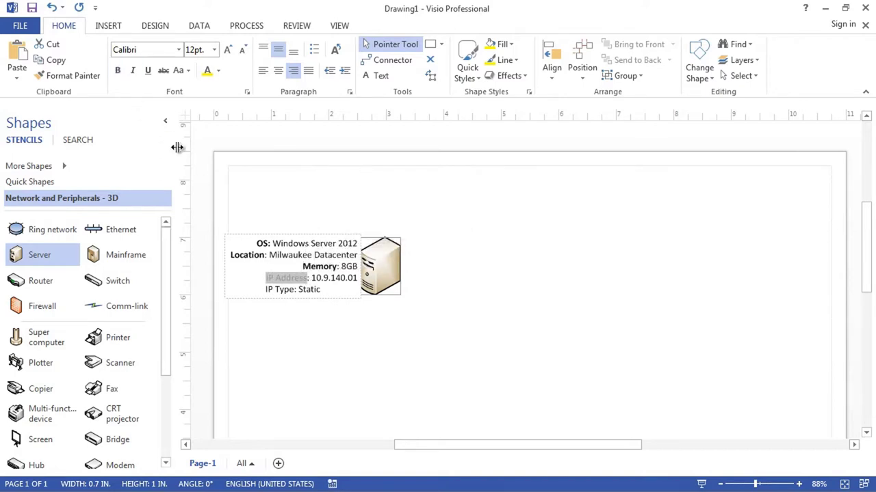
pyautogui.click(118, 70)
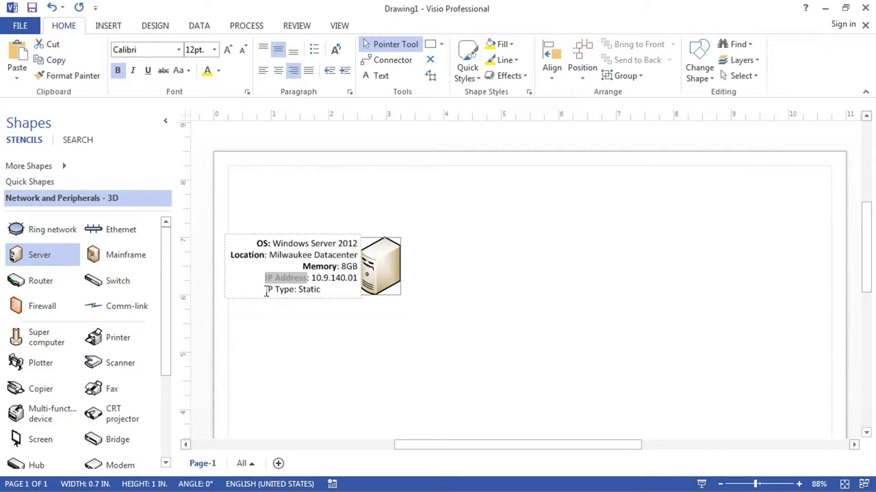
pyautogui.moveTo(266, 290); pyautogui.dragTo(297, 291)
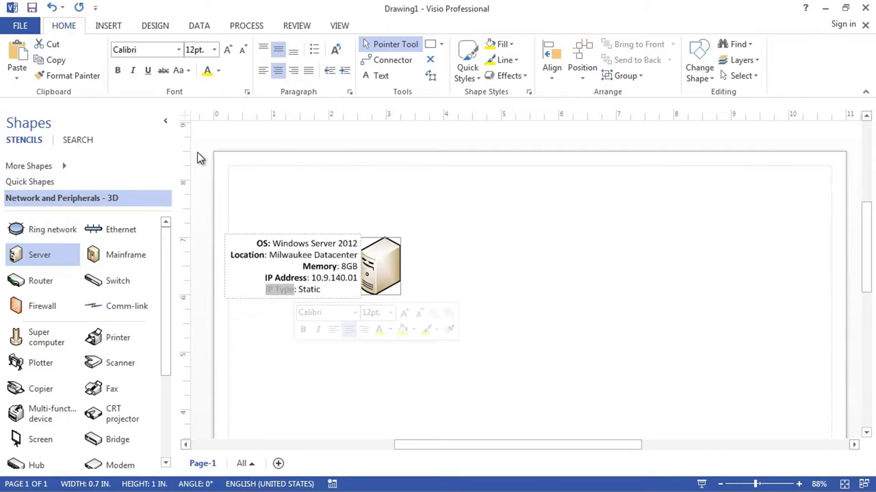
pyautogui.click(122, 75)
pyautogui.click(360, 365)
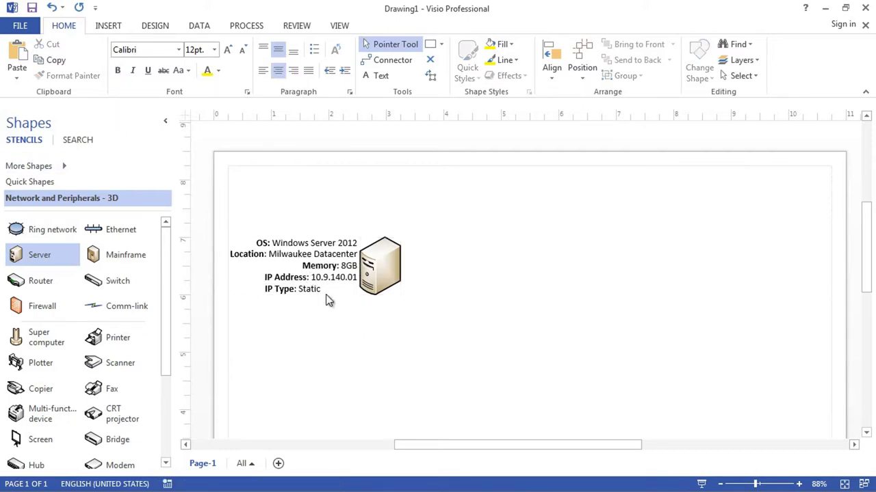
pyautogui.click(321, 290)
# Left-align all lines of the server's details label.
pyautogui.doubleClick(322, 290)
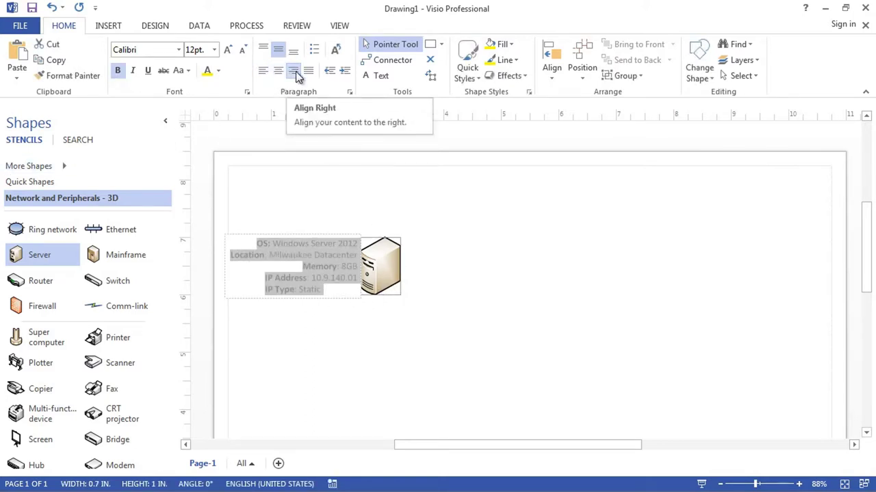
pyautogui.click(262, 70)
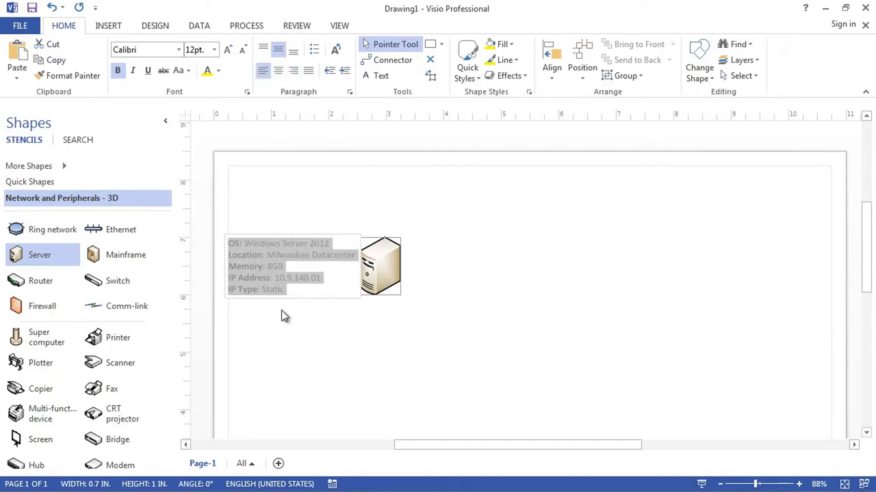
pyautogui.click(286, 314)
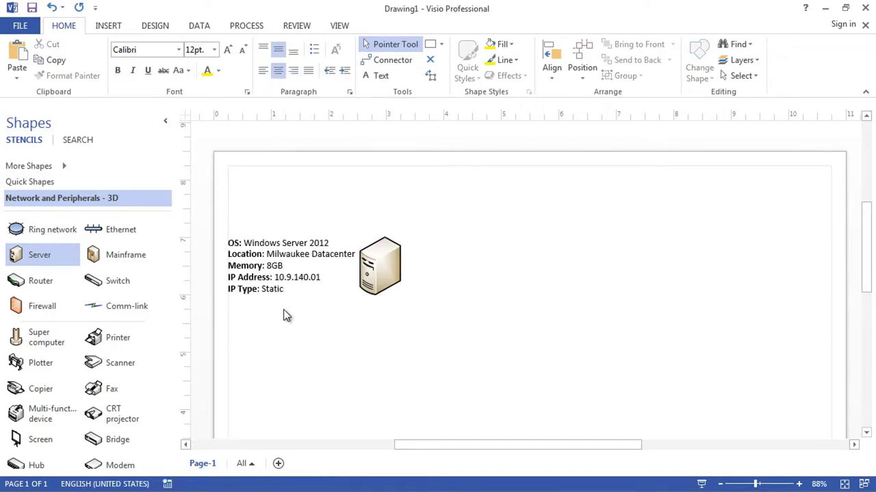
# Move the details label to the right of the server icon and shift the server left.
pyautogui.click(277, 273)
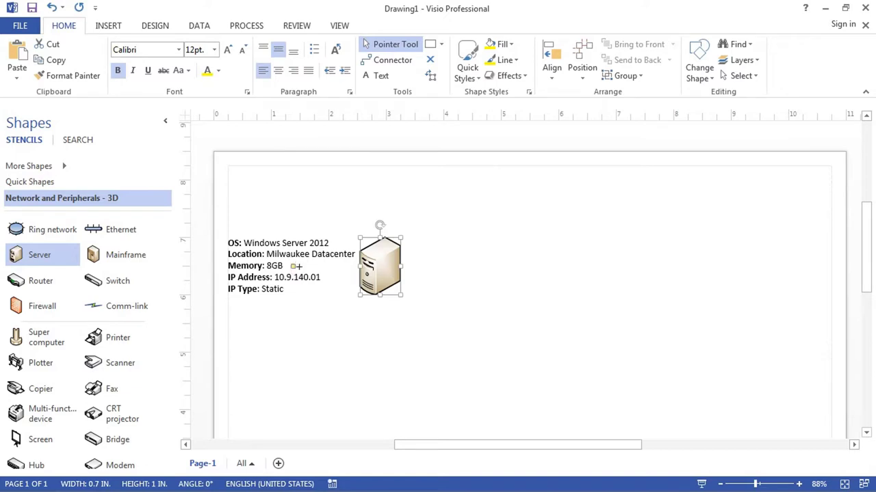
pyautogui.moveTo(297, 266); pyautogui.dragTo(472, 266)
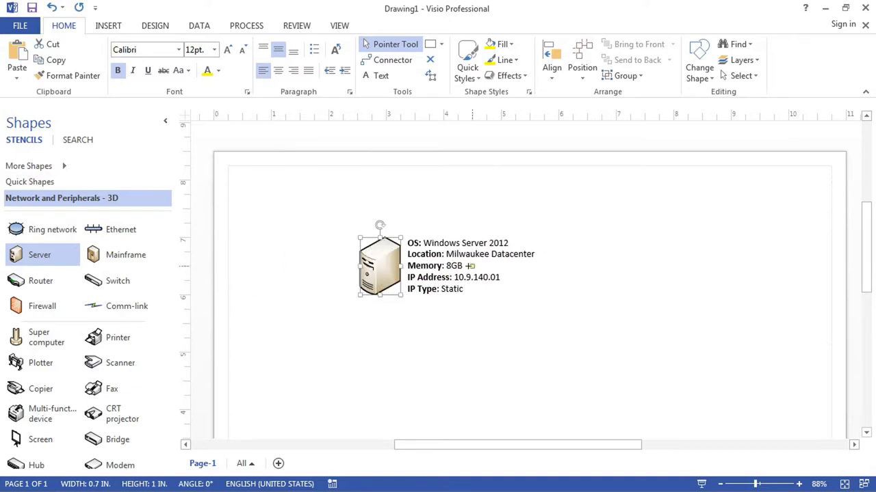
pyautogui.click(458, 339)
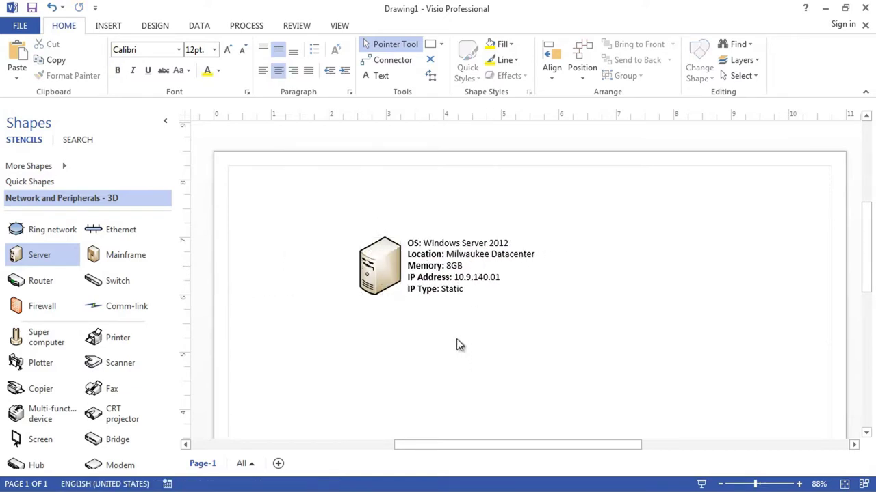
pyautogui.moveTo(385, 269); pyautogui.dragTo(311, 260)
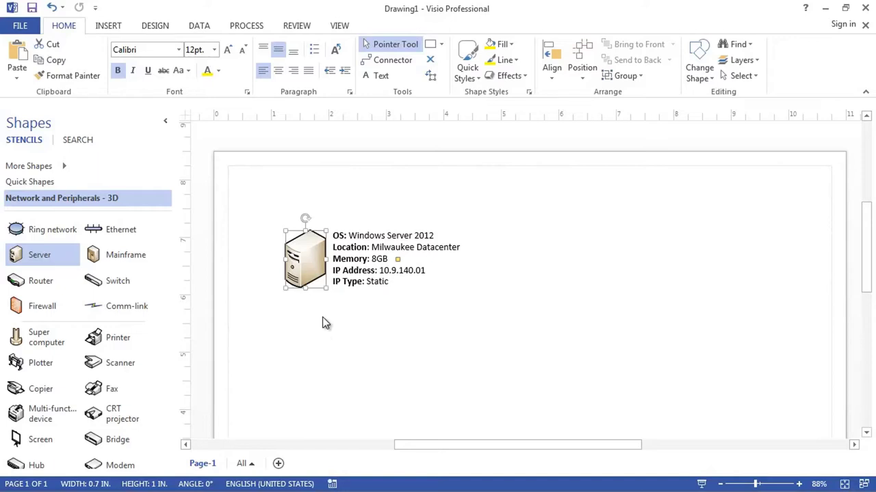
# Browse the INSERT tab's Text Box orientation options, choosing horizontal, then deselect everything.
pyautogui.click(376, 78)
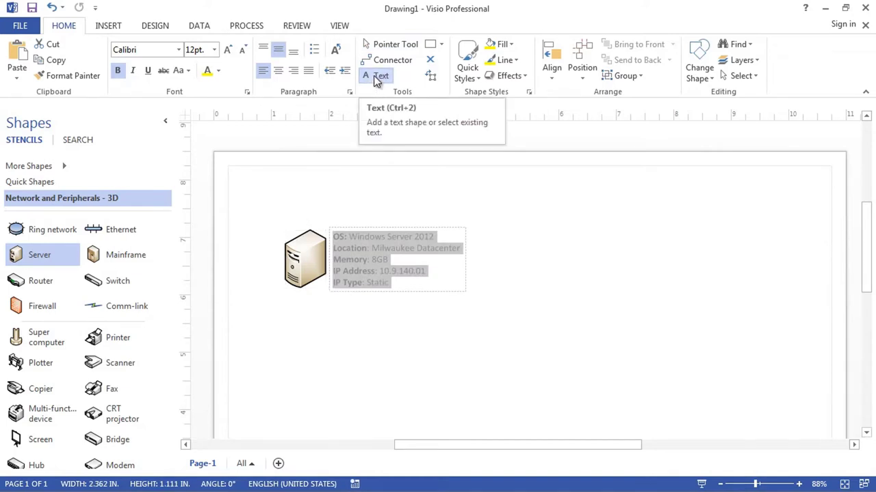
pyautogui.click(110, 26)
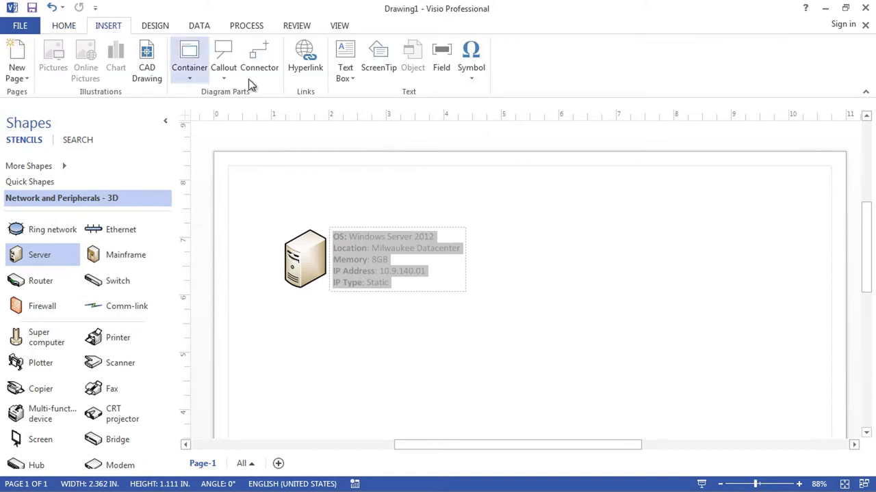
pyautogui.click(346, 52)
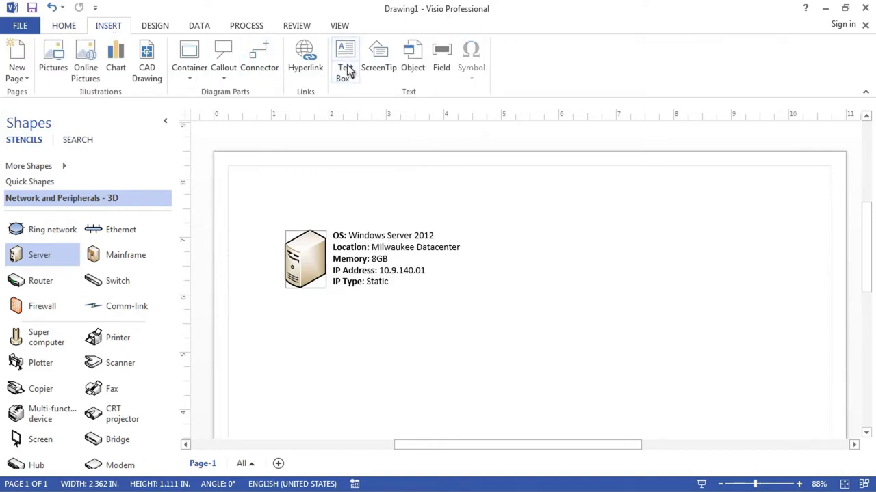
pyautogui.click(347, 76)
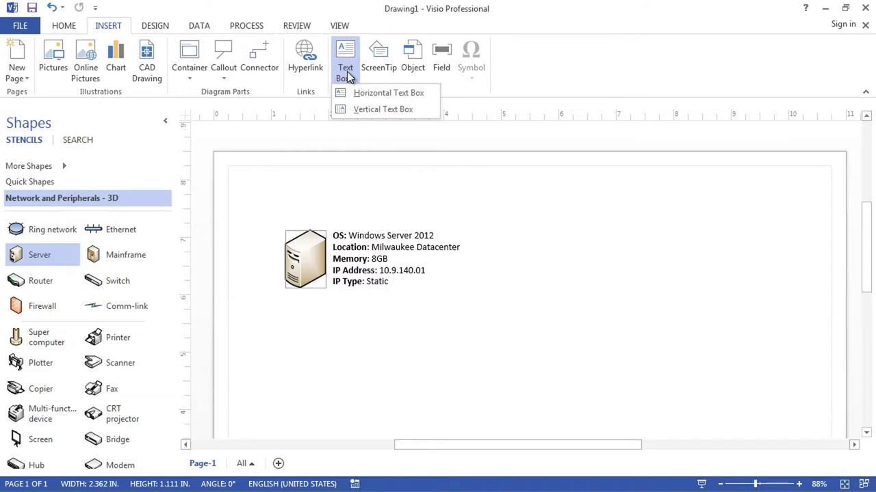
pyautogui.click(380, 93)
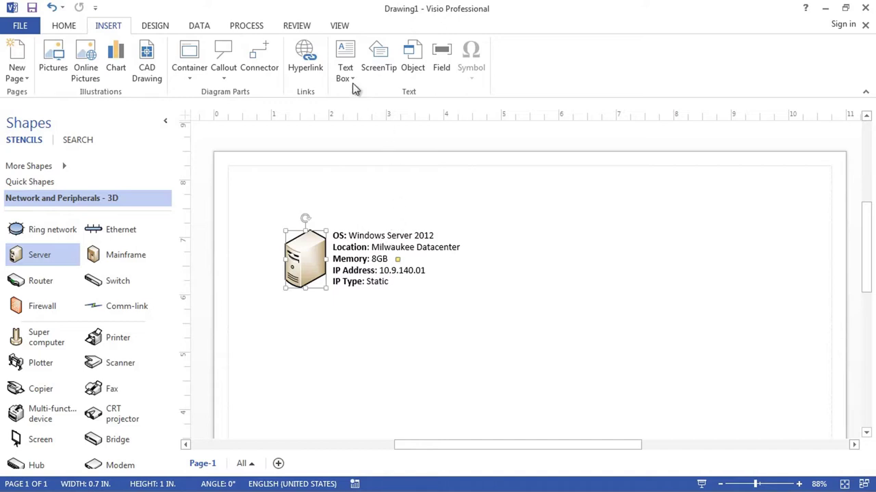
pyautogui.click(346, 55)
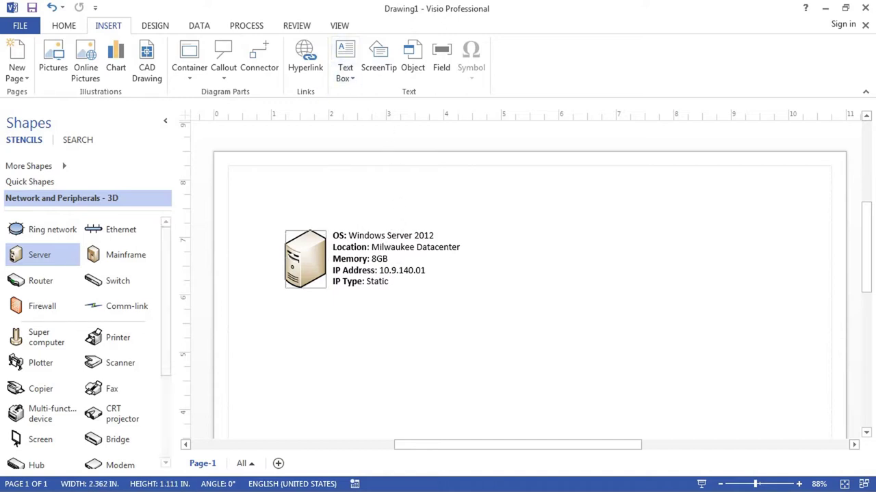
pyautogui.click(271, 301)
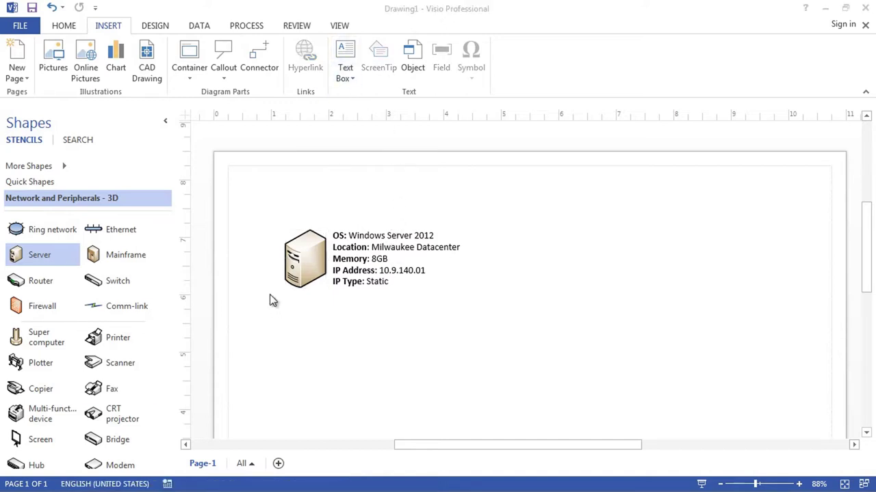
# Insert a sled callout beside the server, label it Sales-Server-01, and select its text.
pyautogui.click(225, 79)
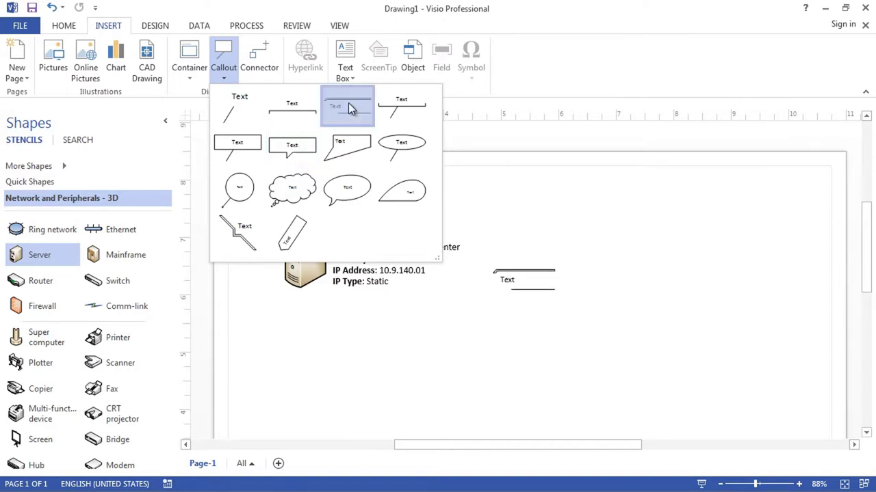
pyautogui.click(348, 102)
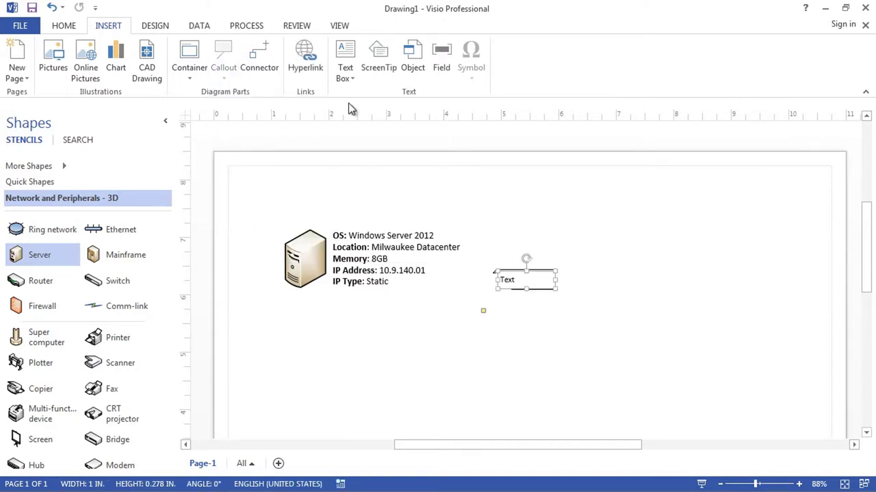
pyautogui.doubleClick(537, 282)
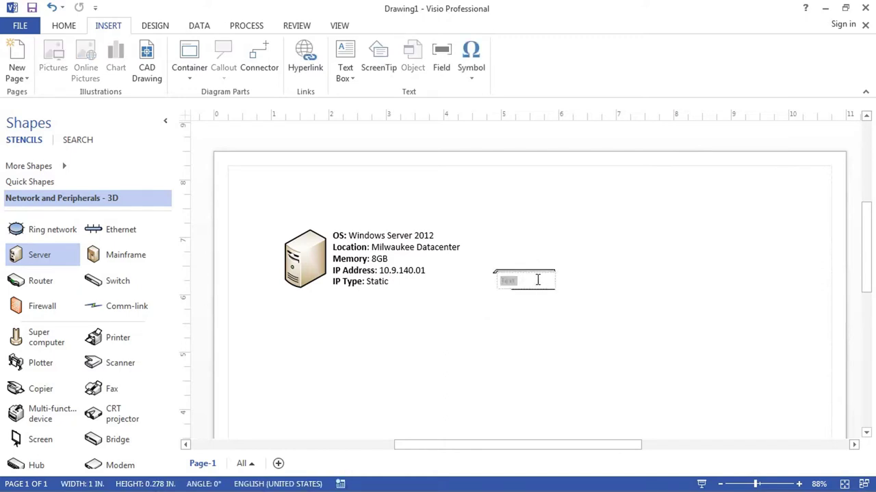
pyautogui.write('Sal')
pyautogui.write('es-Server.01')
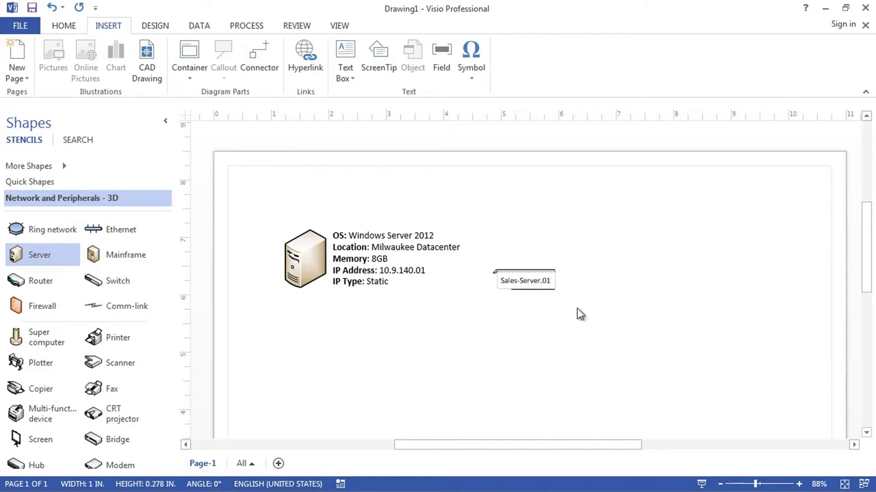
pyautogui.press('BackSpace')
pyautogui.press('BackSpace')
pyautogui.press('BackSpace')
pyautogui.write('-01')
pyautogui.moveTo(496, 282); pyautogui.dragTo(554, 284)
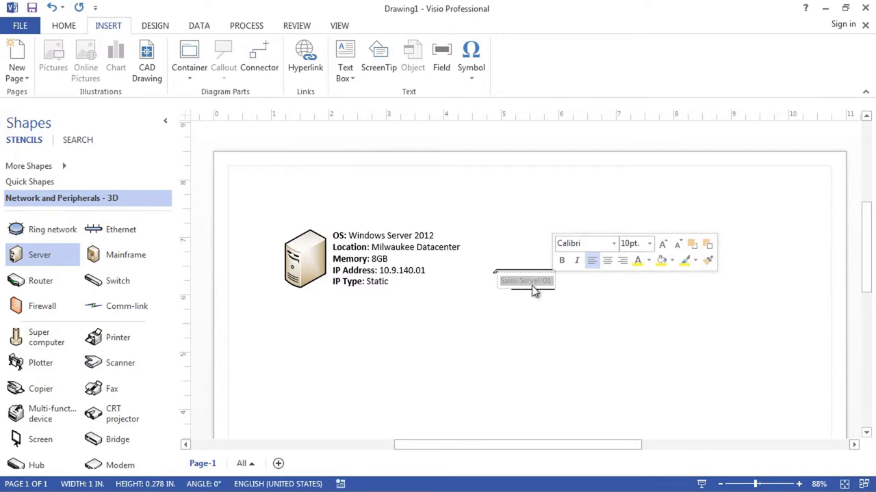
pyautogui.click(62, 25)
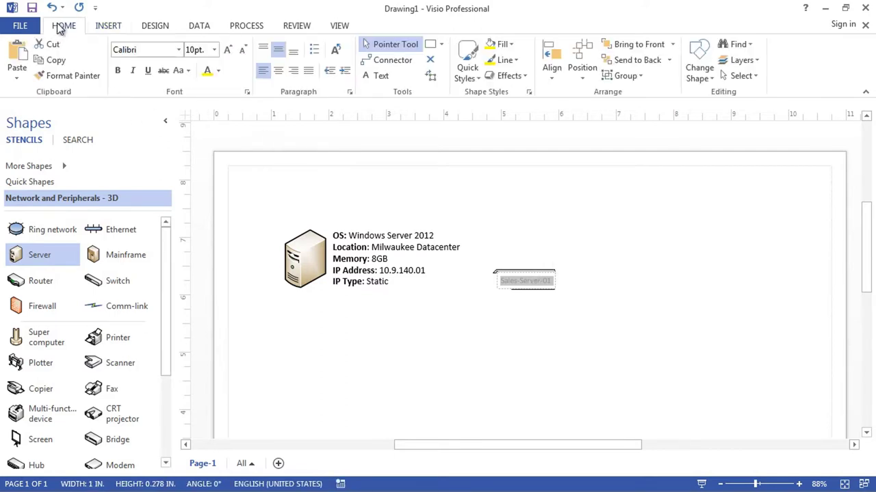
# Bold the Sales-Server-01 label and widen the callout so it fits on one line.
pyautogui.click(119, 71)
pyautogui.click(571, 272)
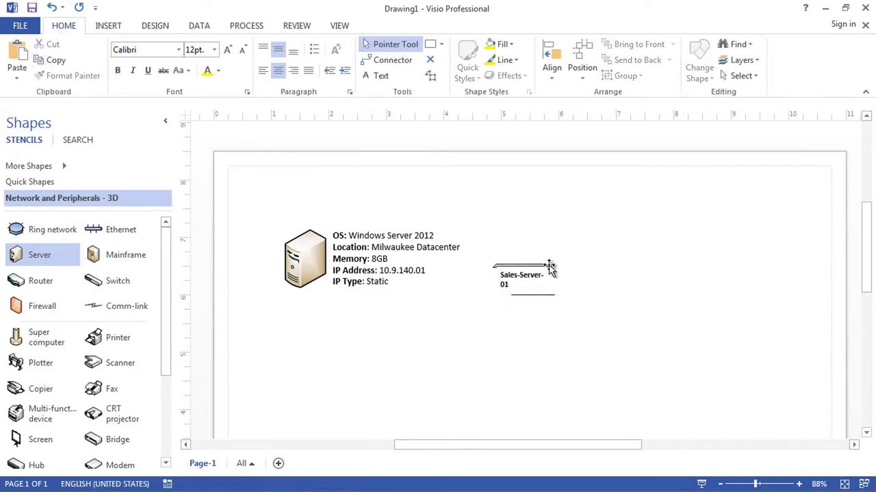
pyautogui.click(549, 267)
pyautogui.moveTo(553, 275); pyautogui.dragTo(588, 279)
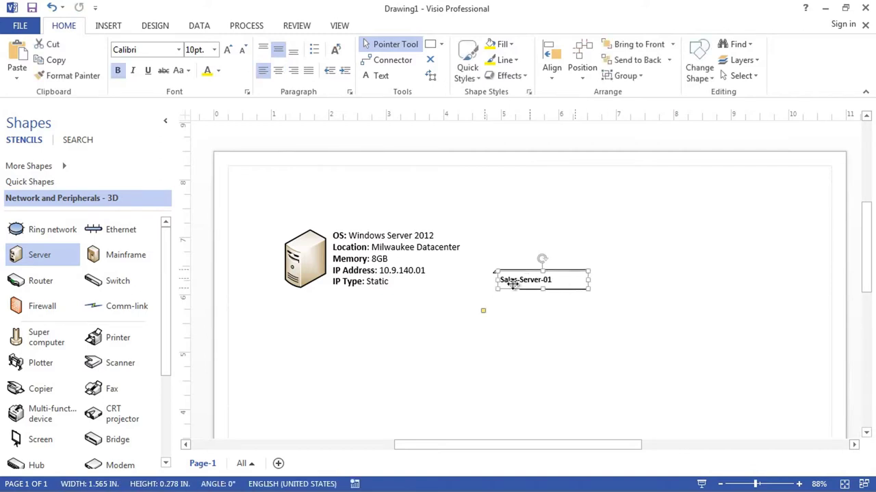
# Place the callout centred beneath the server icon and marquee-select both shapes.
pyautogui.moveTo(512, 285); pyautogui.dragTo(342, 293)
pyautogui.click(359, 372)
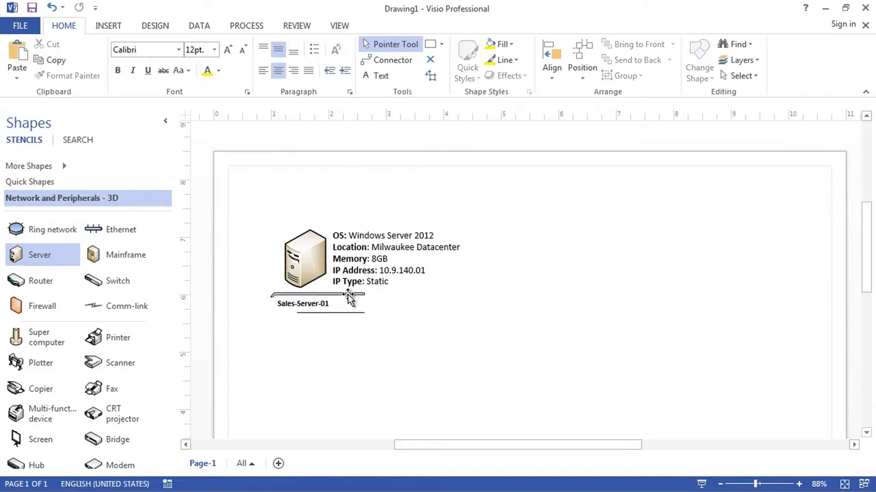
pyautogui.moveTo(352, 296); pyautogui.dragTo(362, 297)
pyautogui.click(349, 354)
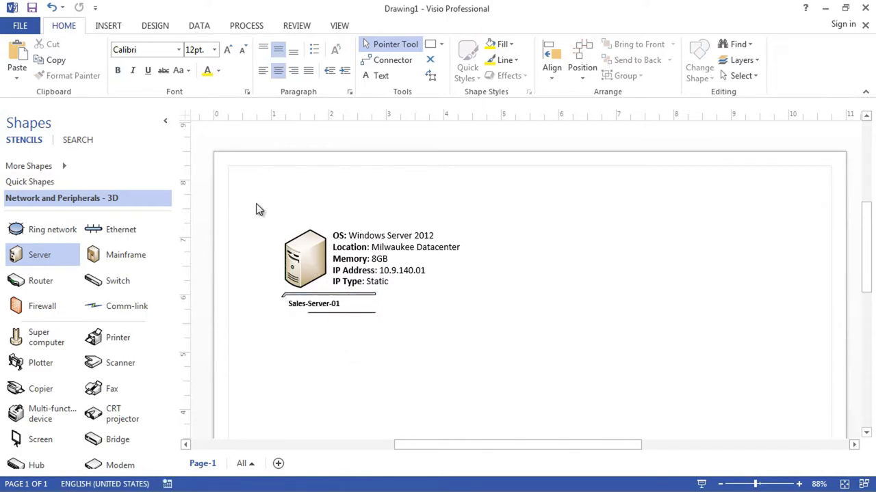
pyautogui.moveTo(255, 203); pyautogui.dragTo(484, 334)
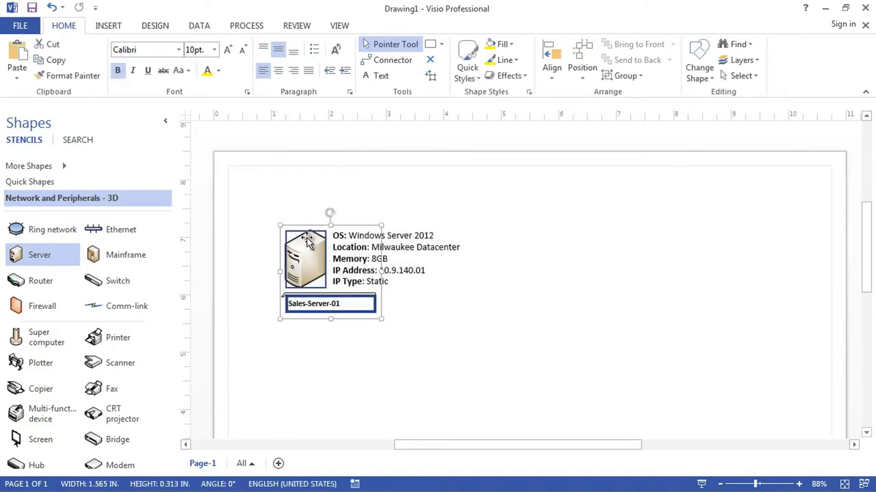
pyautogui.moveTo(245, 189); pyautogui.dragTo(577, 360)
# Group the server with its Sales-Server-01 callout and nudge the group up slightly.
pyautogui.rightClick(315, 266)
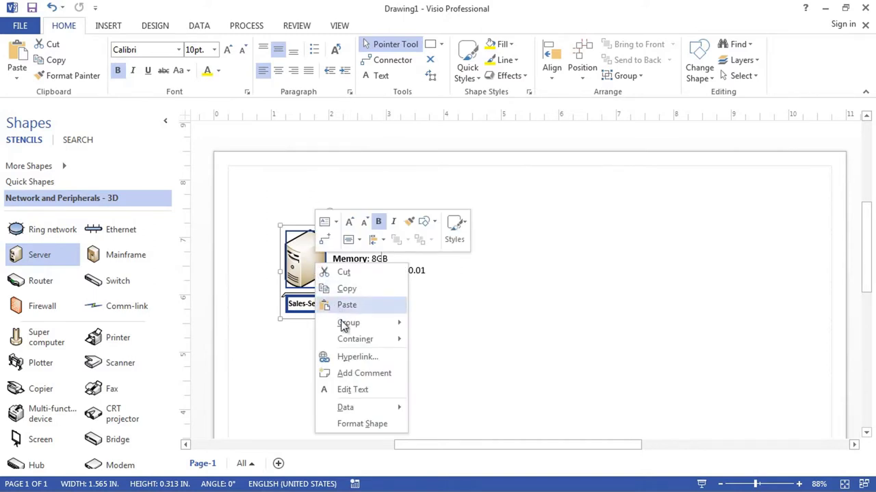
pyautogui.moveTo(344, 327)
pyautogui.click(440, 324)
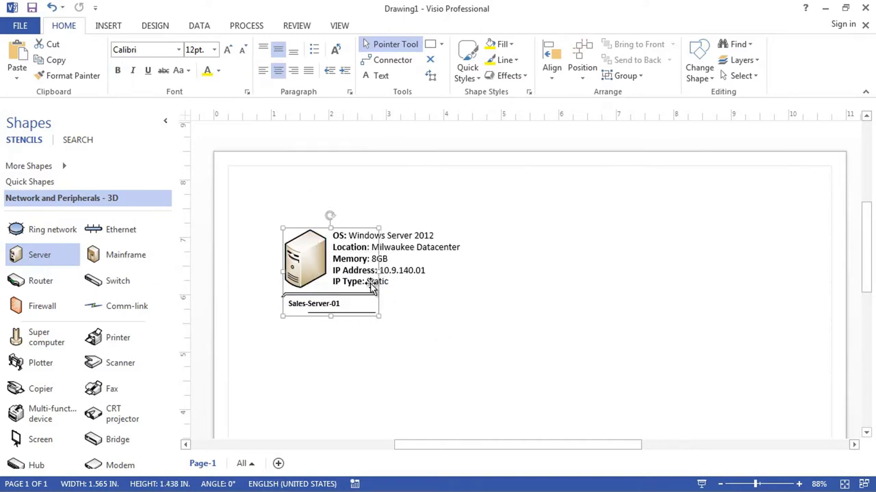
pyautogui.press('Escape')
pyautogui.moveTo(335, 263); pyautogui.dragTo(319, 245)
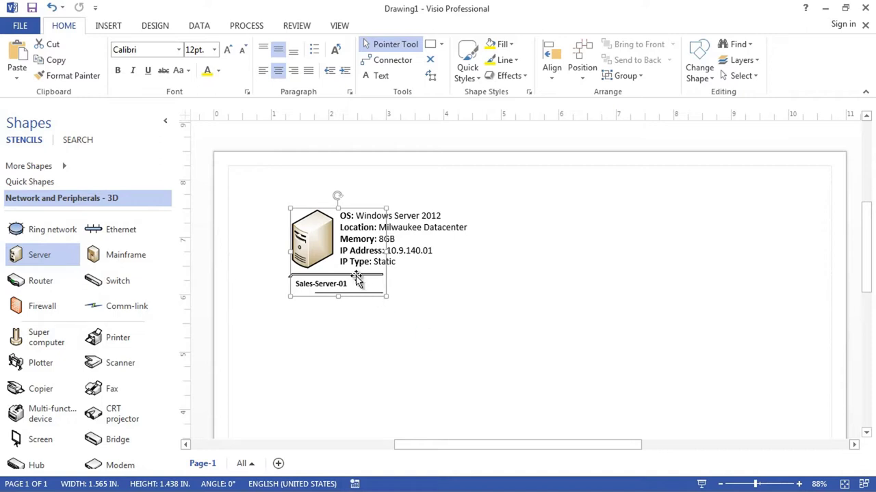
# Copy the server group to the clipboard.
pyautogui.rightClick(320, 250)
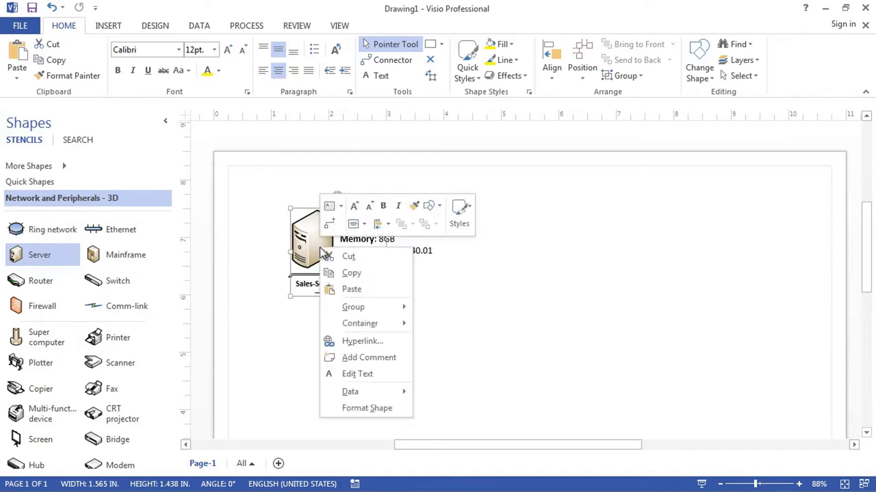
pyautogui.click(349, 273)
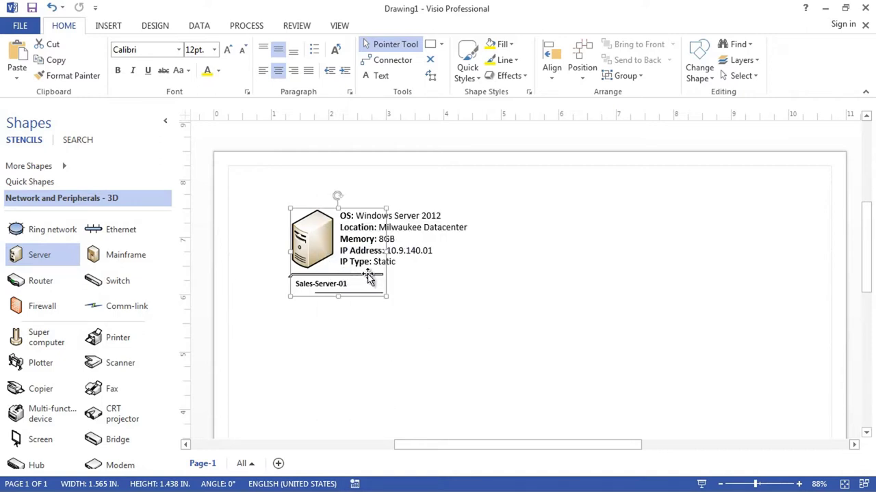
pyautogui.rightClick(315, 239)
pyautogui.click(337, 268)
pyautogui.rightClick(339, 322)
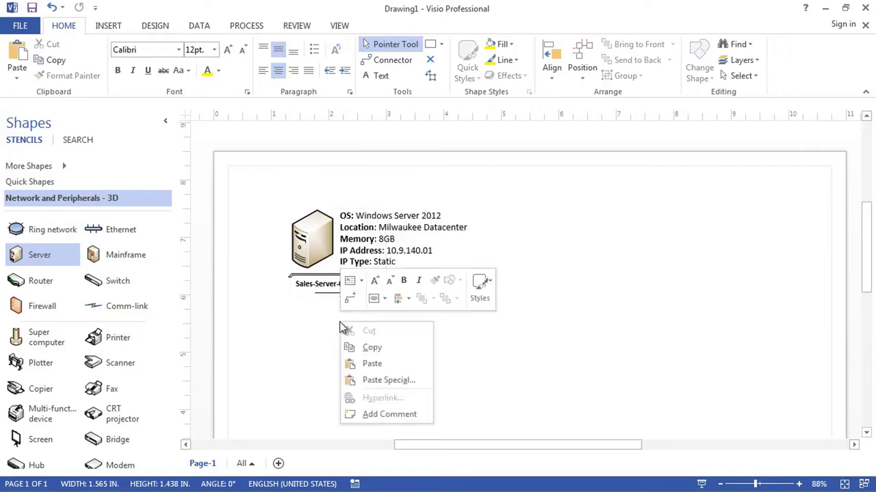
# Paste the server group below the original and rename its callout from Sales-Server-01 to Document-Sharing-01.
pyautogui.click(372, 362)
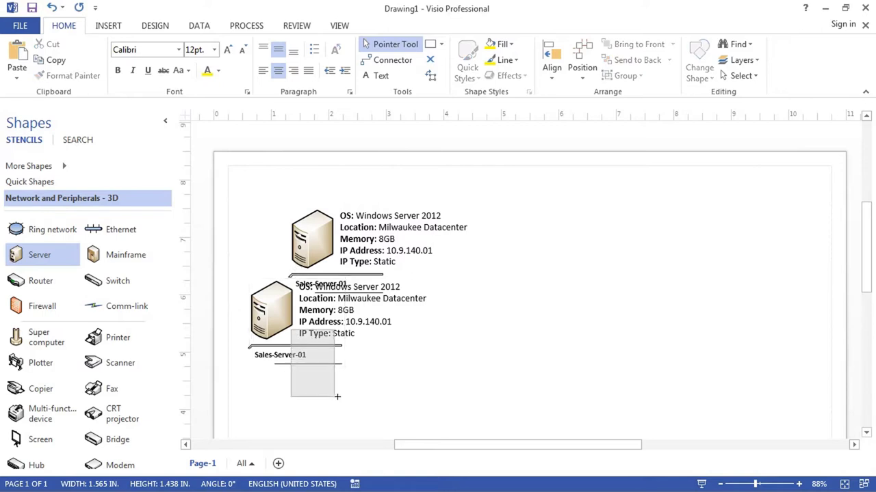
pyautogui.moveTo(271, 320); pyautogui.dragTo(312, 355)
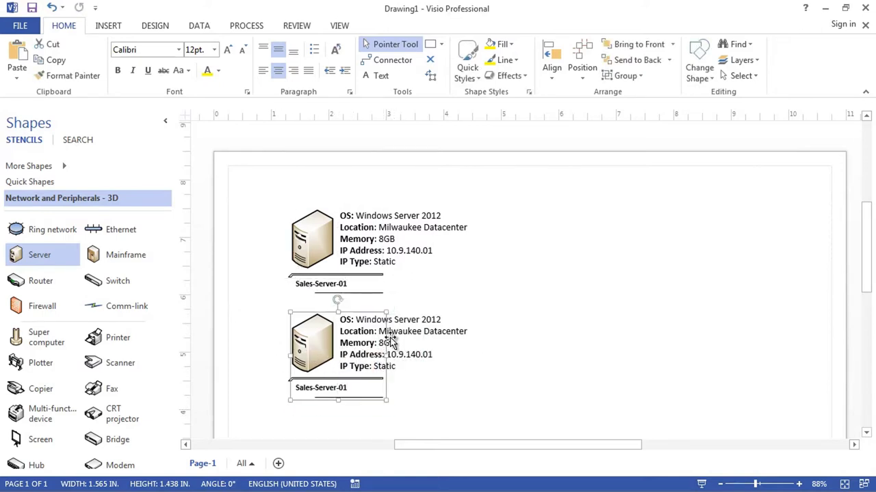
pyautogui.doubleClick(319, 389)
pyautogui.click(327, 394)
pyautogui.moveTo(338, 390); pyautogui.dragTo(292, 387)
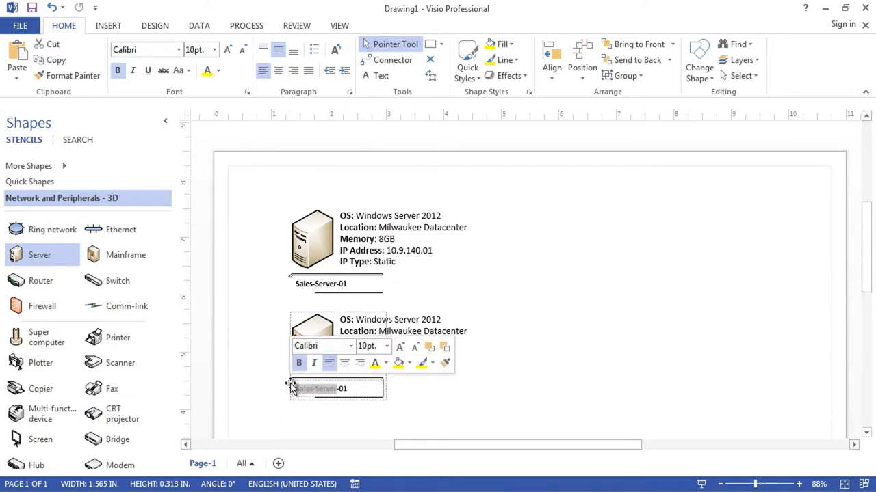
pyautogui.write('Document-Sharing')
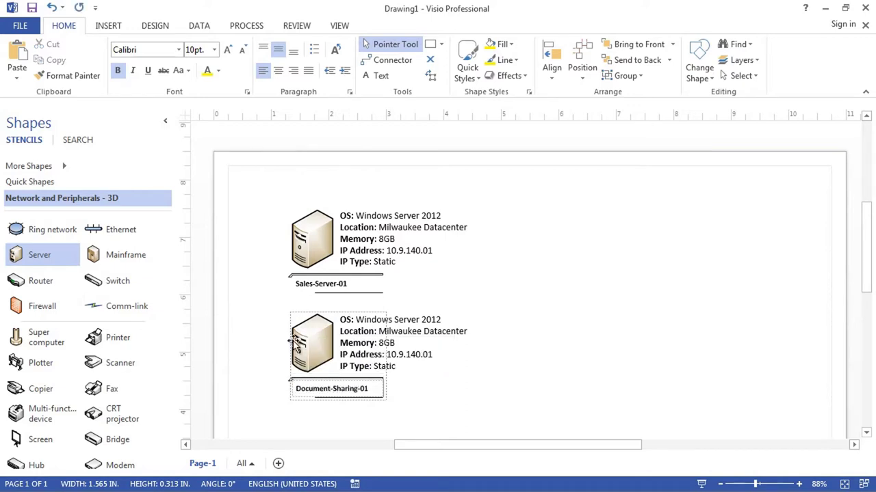
pyautogui.click(414, 356)
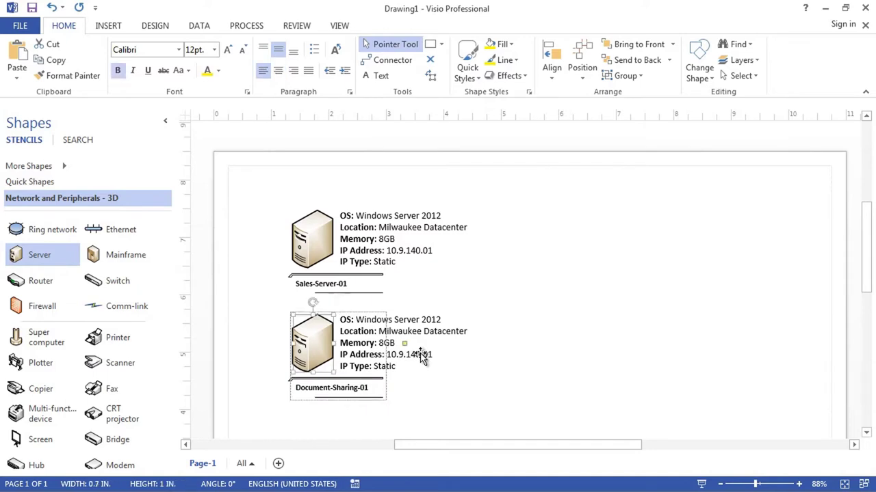
pyautogui.click(363, 356)
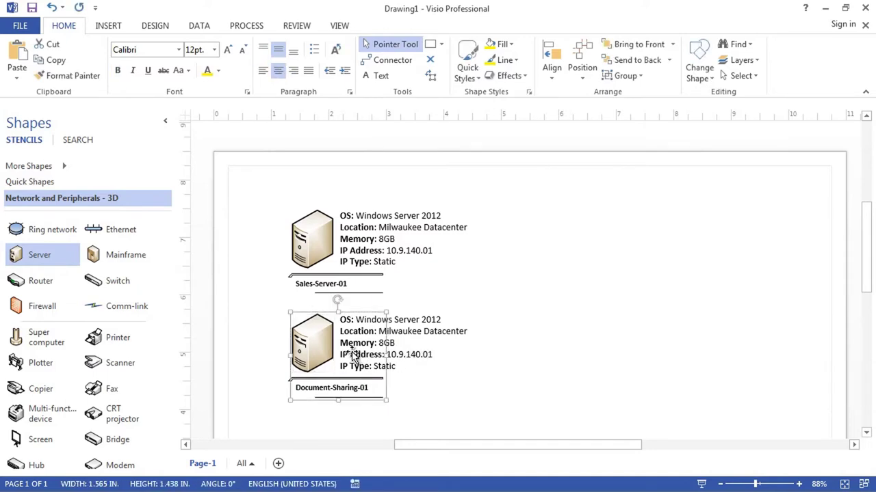
pyautogui.click(368, 357)
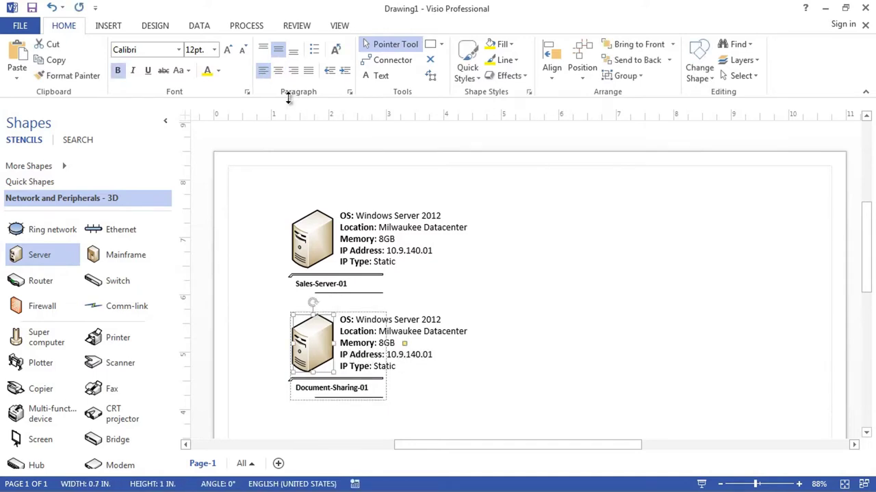
# Group then ungroup the lower server, confirming the break from its master shape.
pyautogui.rightClick(356, 366)
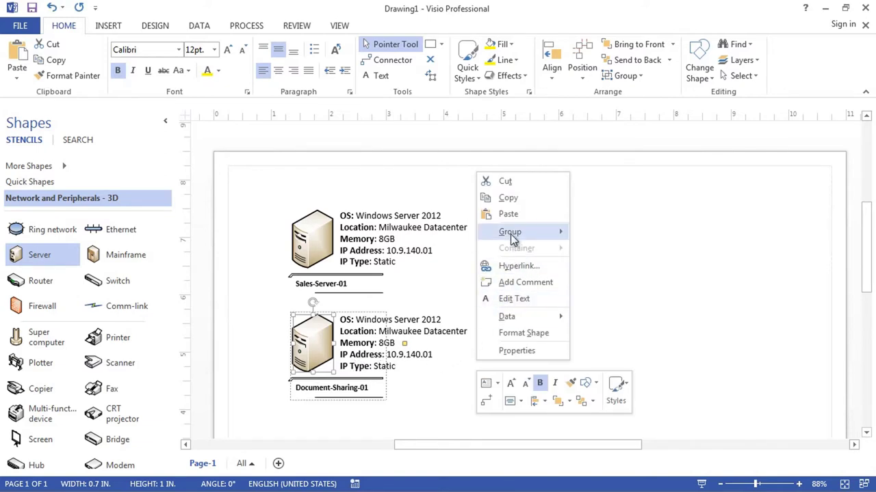
pyautogui.moveTo(514, 233)
pyautogui.click(592, 234)
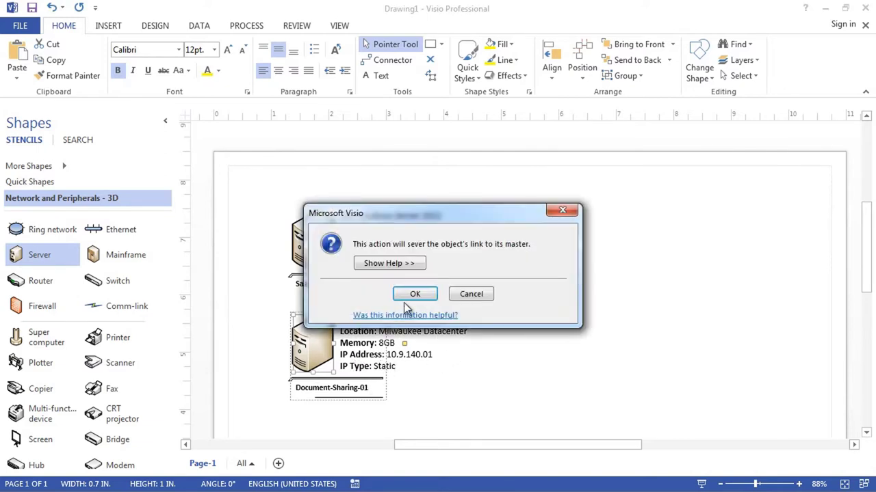
pyautogui.click(413, 296)
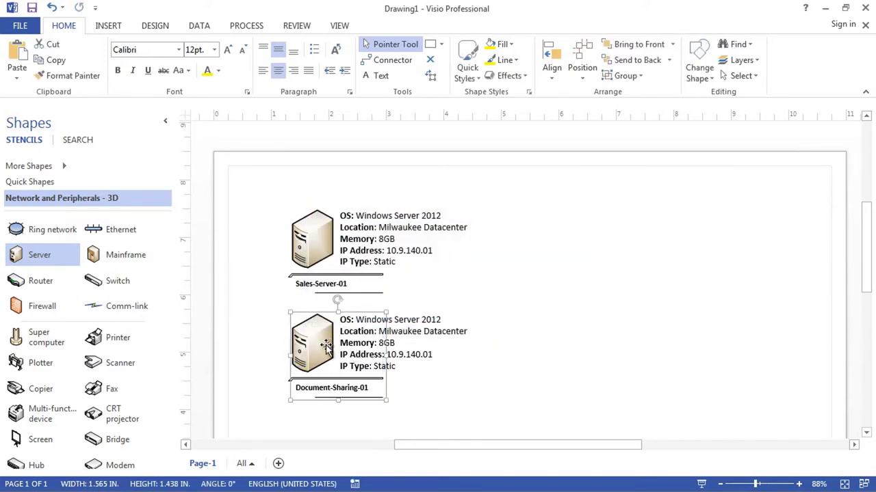
pyautogui.rightClick(354, 346)
pyautogui.moveTo(377, 235)
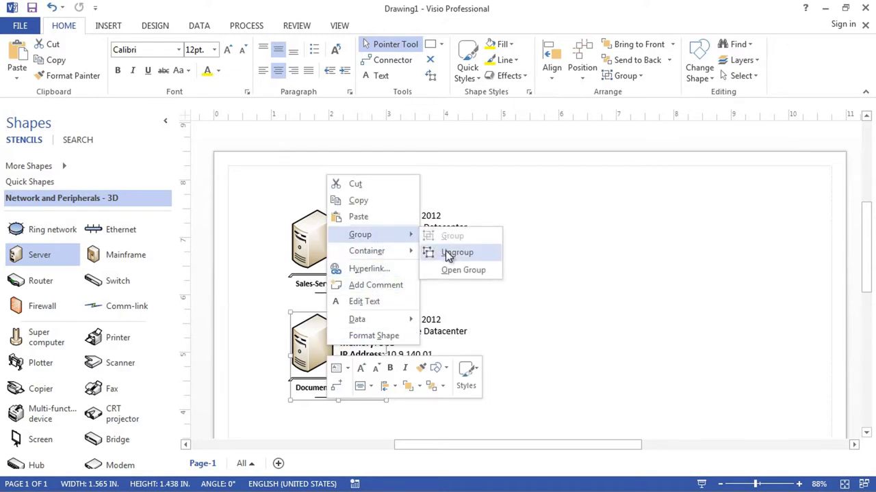
pyautogui.click(445, 251)
pyautogui.click(436, 401)
pyautogui.click(363, 352)
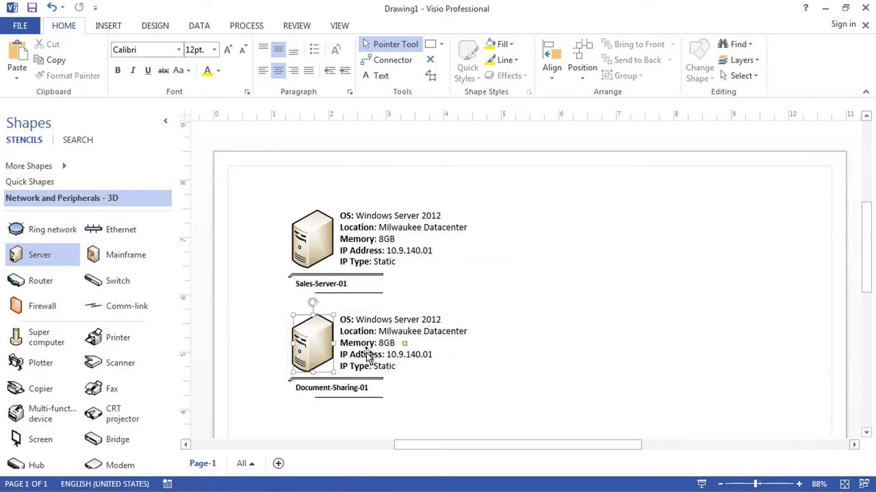
# Change the lower server's IP address to 10.9.140.02.
pyautogui.doubleClick(366, 352)
pyautogui.click(426, 355)
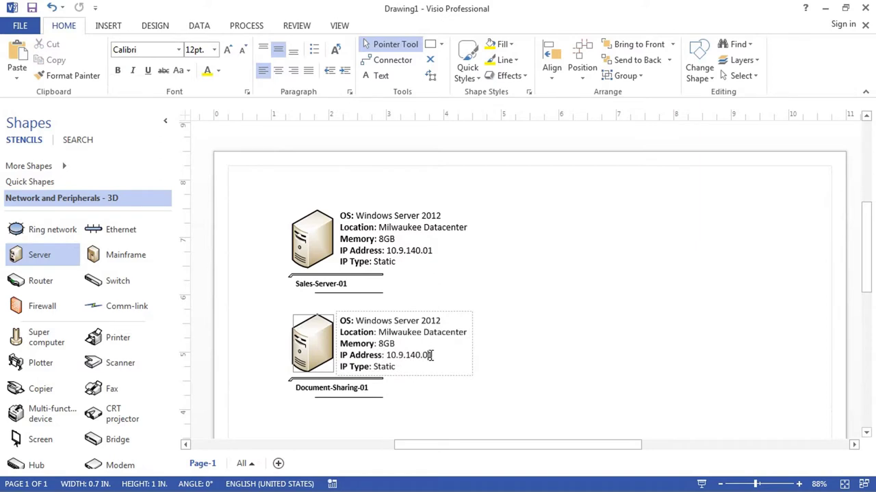
pyautogui.moveTo(430, 355); pyautogui.dragTo(426, 355)
pyautogui.write('2')
pyautogui.click(414, 399)
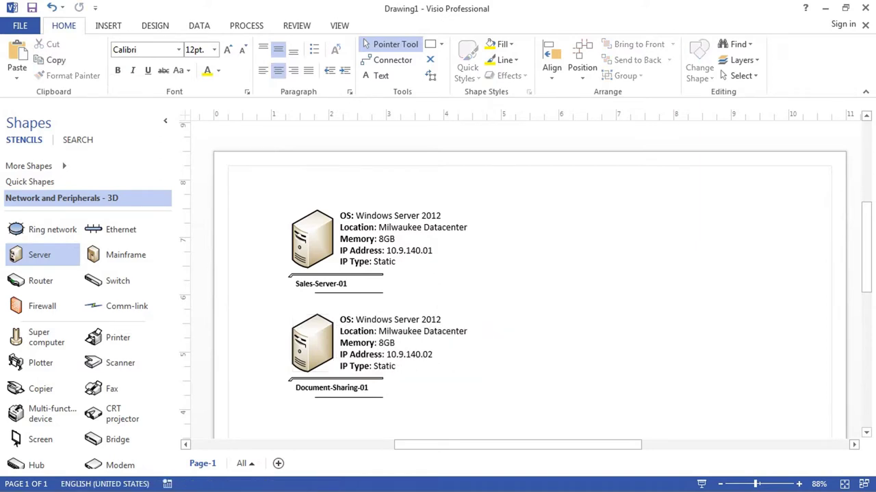
# Zoom out, select the whole Document-Sharing-01 server and copy it.
pyautogui.moveTo(874, 277)
pyautogui.mouseDown()
pyautogui.moveTo(869, 308)
pyautogui.moveTo(869, 297)
pyautogui.mouseUp()
pyautogui.click(720, 484)
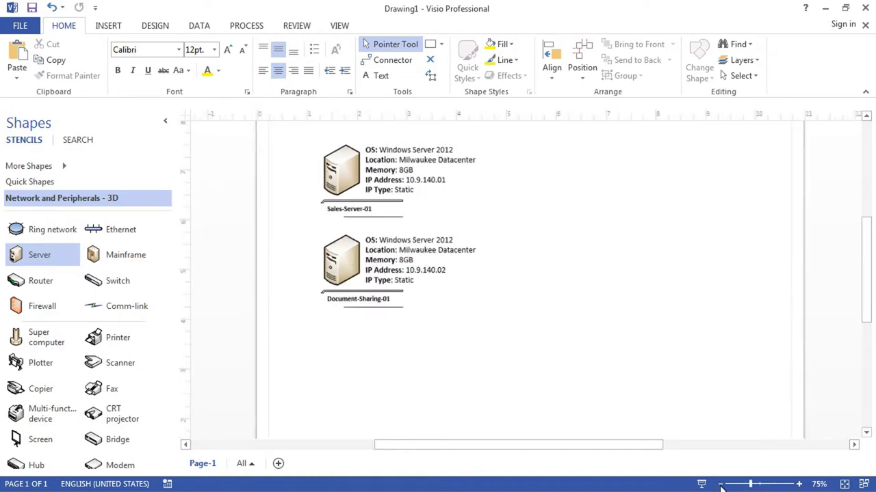
pyautogui.click(369, 270)
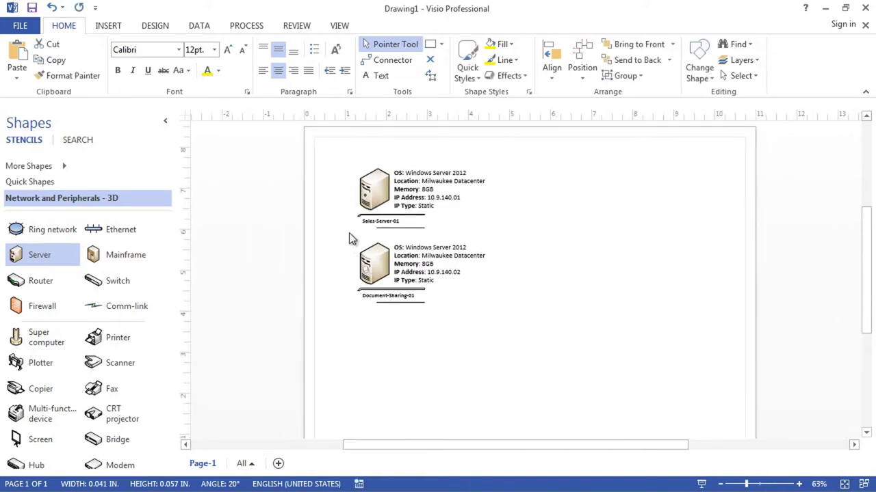
pyautogui.moveTo(339, 229); pyautogui.dragTo(500, 322)
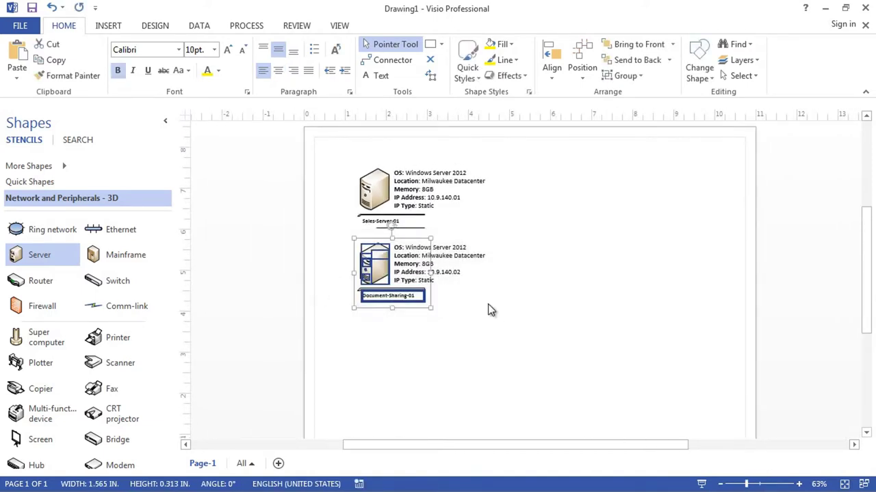
pyautogui.rightClick(375, 262)
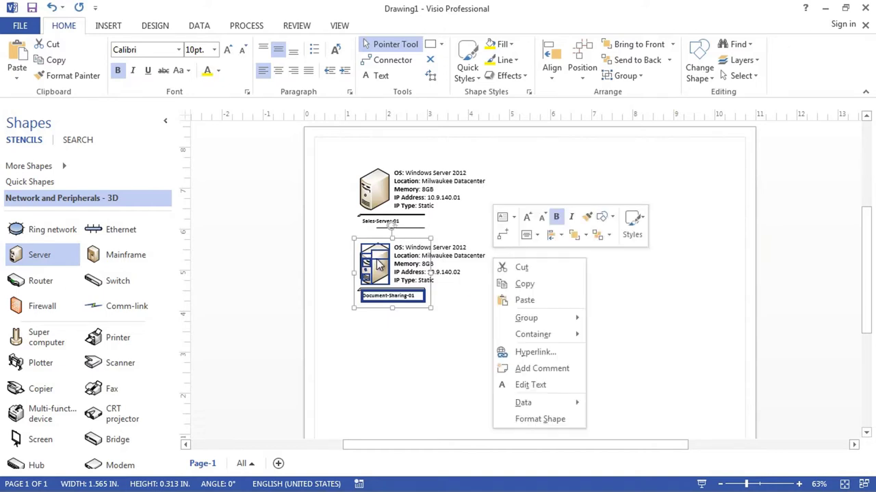
pyautogui.click(524, 284)
# Paste a copy of the server below the others and nudge it slightly right and down.
pyautogui.click(402, 352)
pyautogui.rightClick(404, 353)
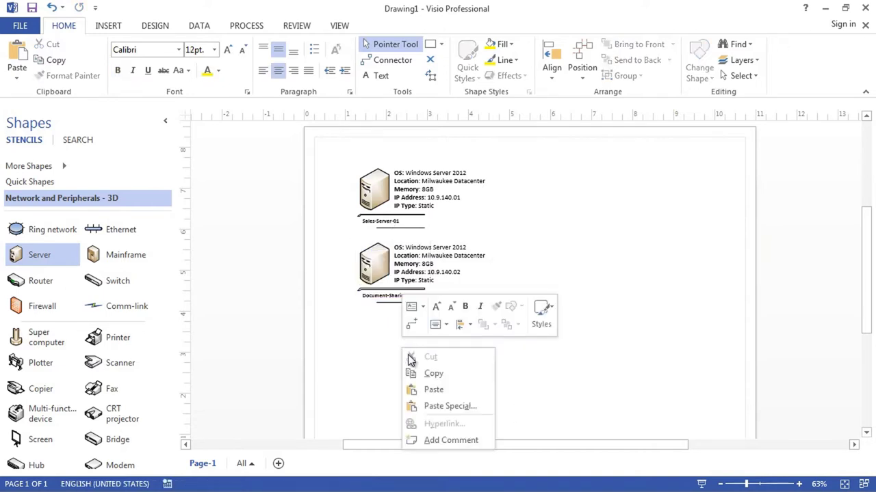
pyautogui.click(434, 389)
pyautogui.moveTo(362, 349); pyautogui.dragTo(385, 362)
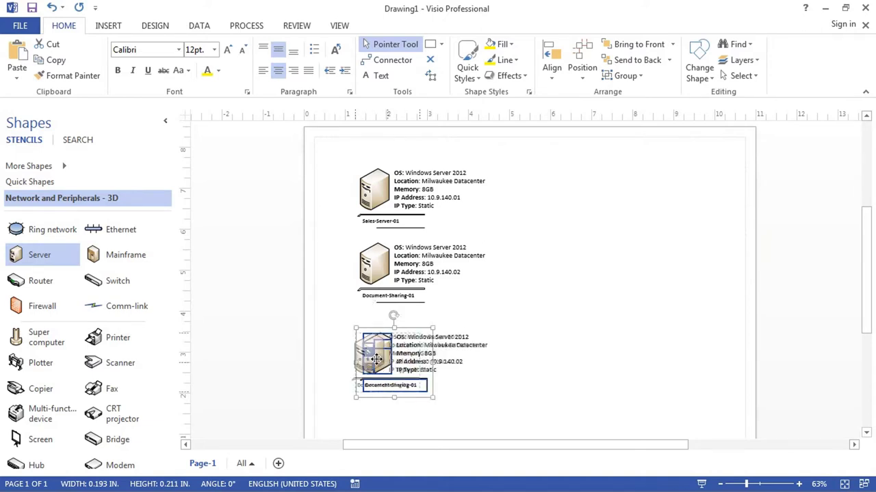
pyautogui.click(448, 321)
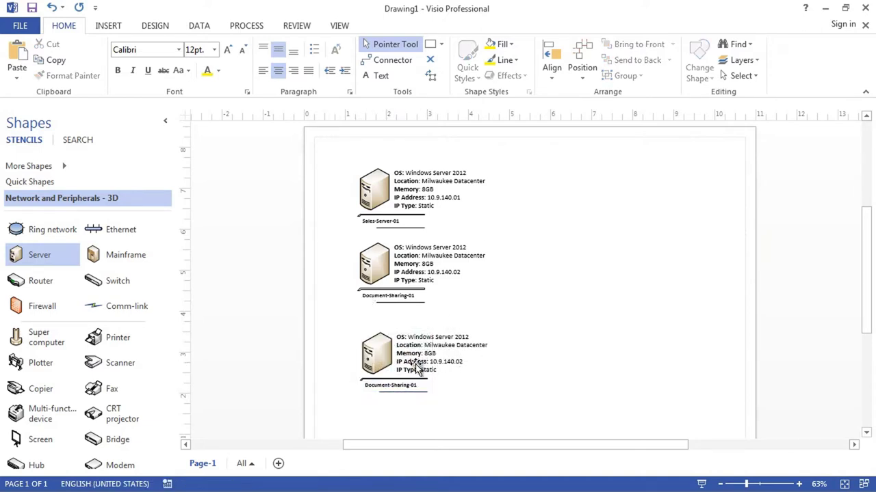
# Rename the pasted server's label from Document-Sharing-01 to Marketing-Sharing-01.
pyautogui.doubleClick(386, 387)
pyautogui.click(524, 286)
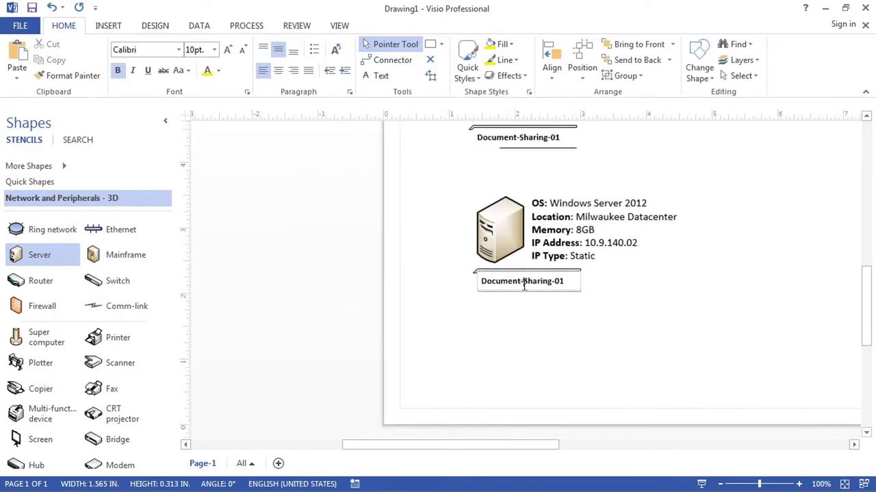
pyautogui.moveTo(522, 284); pyautogui.dragTo(470, 282)
pyautogui.write('Marke')
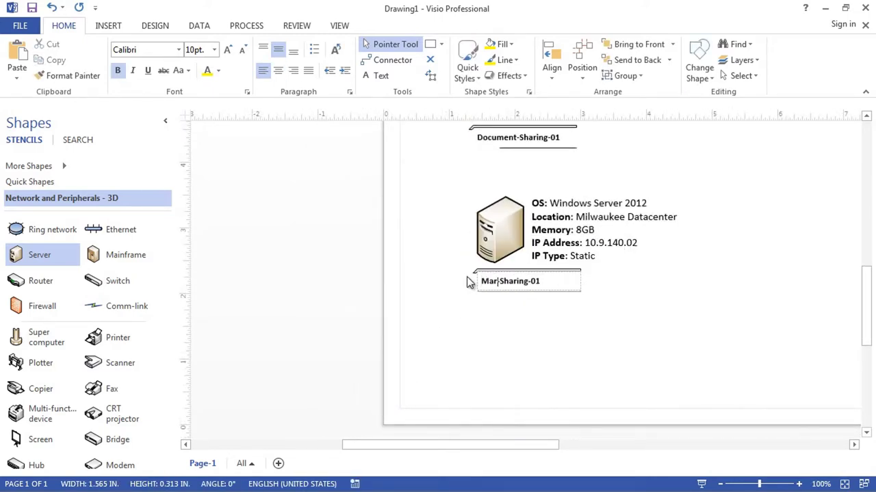
pyautogui.write('ting Files')
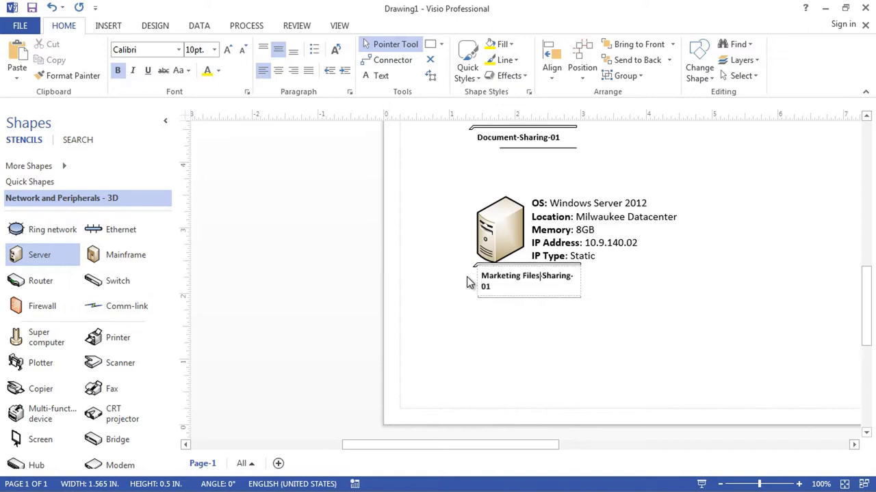
pyautogui.press('BackSpace')
pyautogui.press('BackSpace')
pyautogui.press('BackSpace')
pyautogui.press('BackSpace')
pyautogui.press('BackSpace')
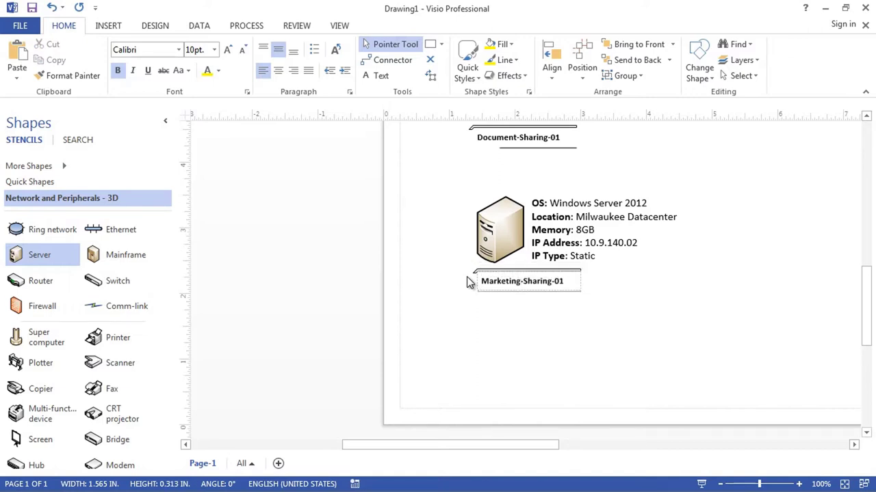
pyautogui.click(565, 351)
# Change the IP address ending from 02 to 03, giving 10.9.140.03.
pyautogui.doubleClick(631, 251)
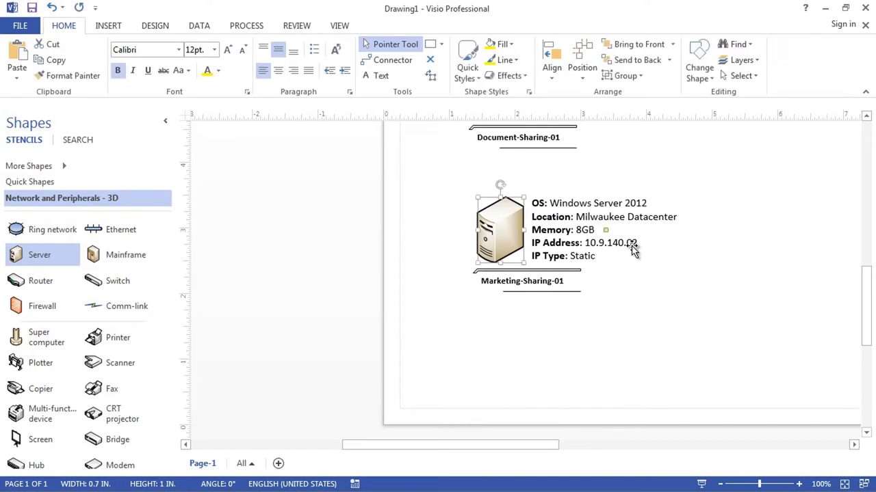
pyautogui.doubleClick(633, 245)
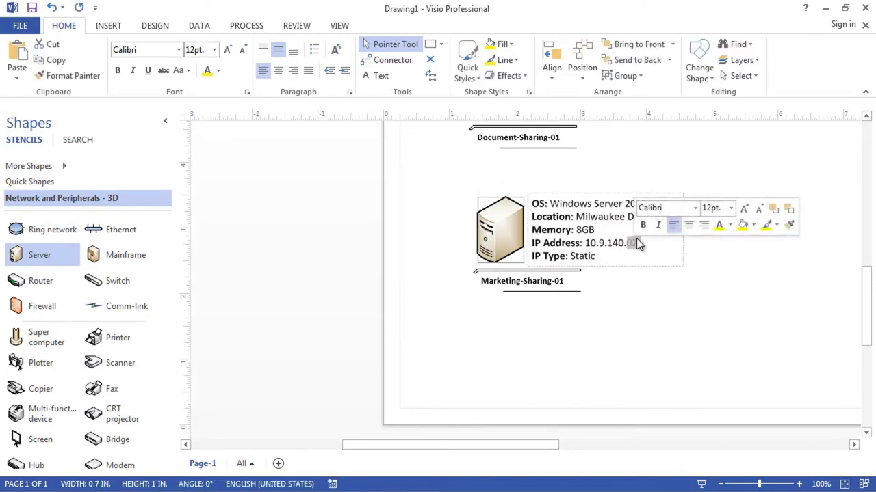
pyautogui.click(635, 243)
pyautogui.doubleClick(631, 243)
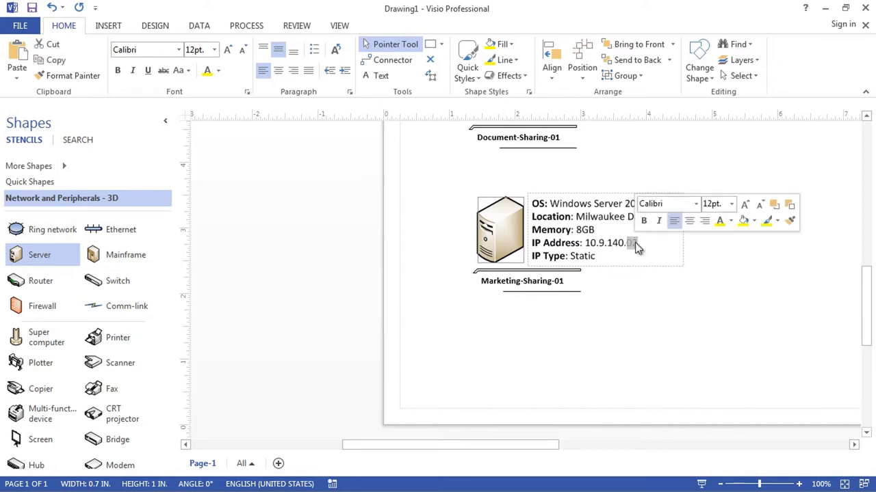
pyautogui.write('03')
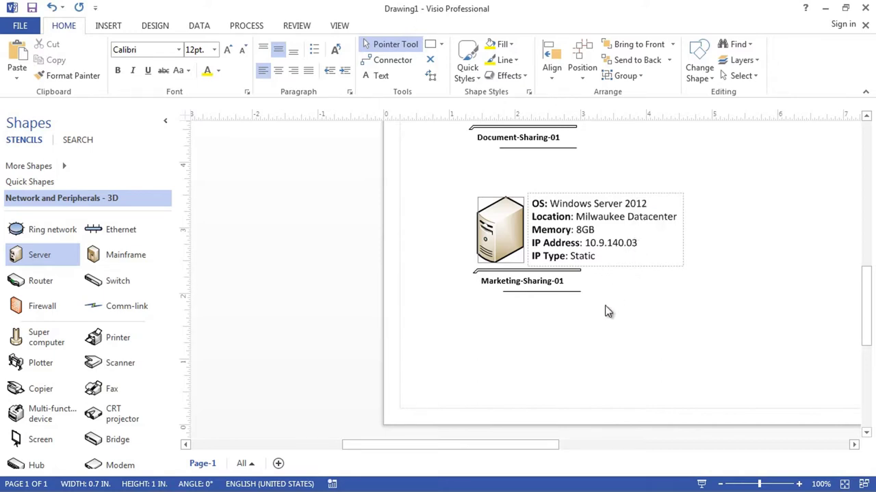
pyautogui.click(592, 318)
# Shift the Marketing-Sharing-01 server, callout and label up-left into line, then zoom to 75%.
pyautogui.moveTo(864, 280); pyautogui.dragTo(863, 260)
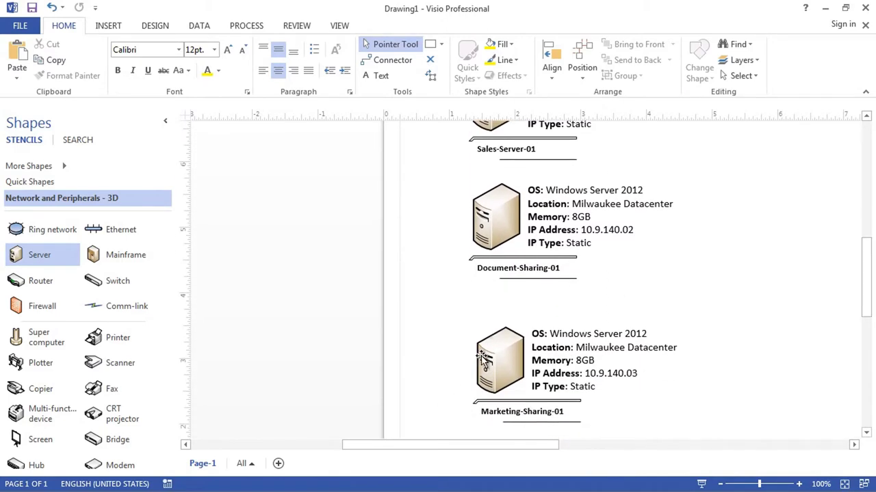
pyautogui.click(503, 359)
pyautogui.moveTo(453, 308); pyautogui.dragTo(628, 413)
pyautogui.moveTo(512, 355); pyautogui.dragTo(505, 344)
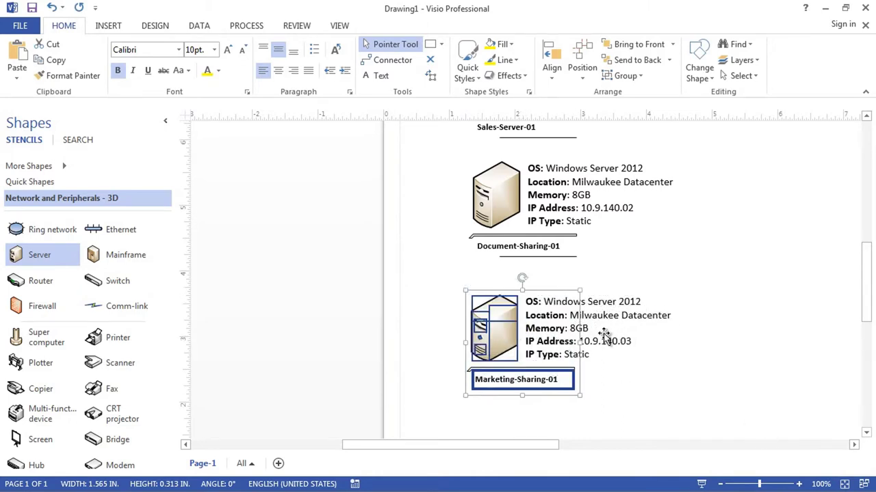
pyautogui.click(687, 364)
pyautogui.moveTo(864, 268)
pyautogui.mouseDown()
pyautogui.moveTo(862, 237)
pyautogui.moveTo(865, 250)
pyautogui.mouseUp()
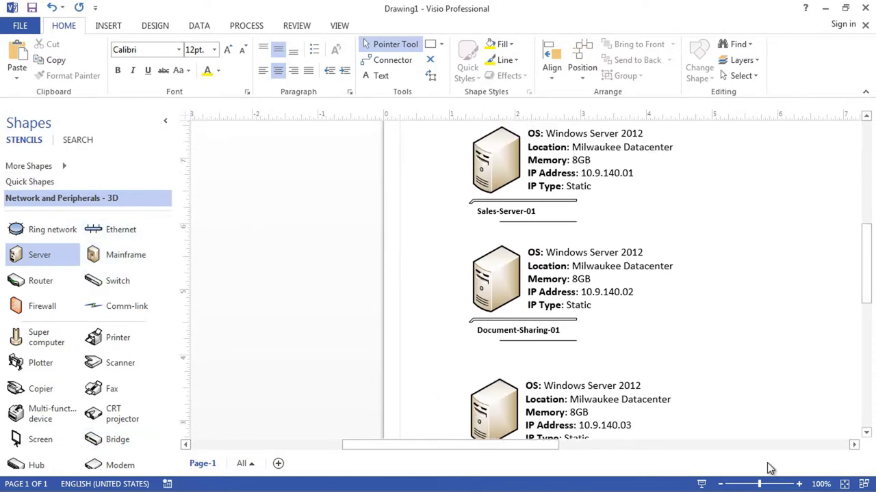
pyautogui.click(720, 484)
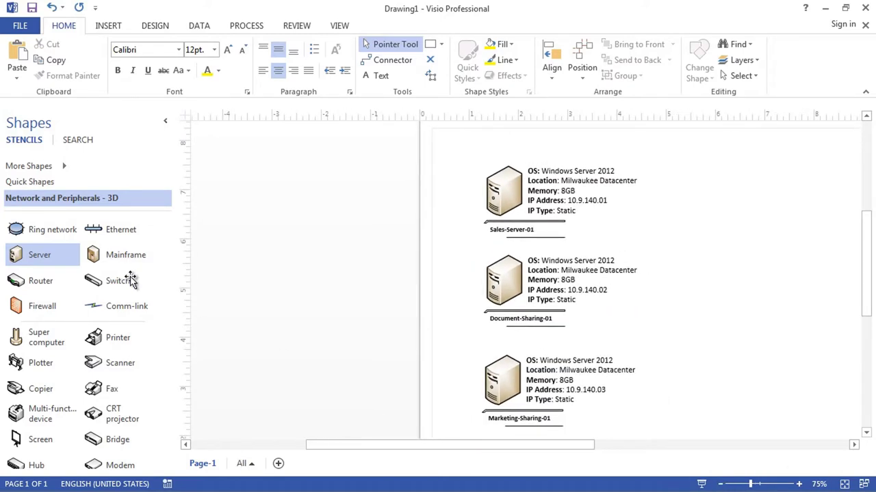
# Place a 3D Firewall on the page, resize it to 2.25 by 3.6 in, and undo test connectors.
pyautogui.moveTo(34, 307); pyautogui.dragTo(838, 391)
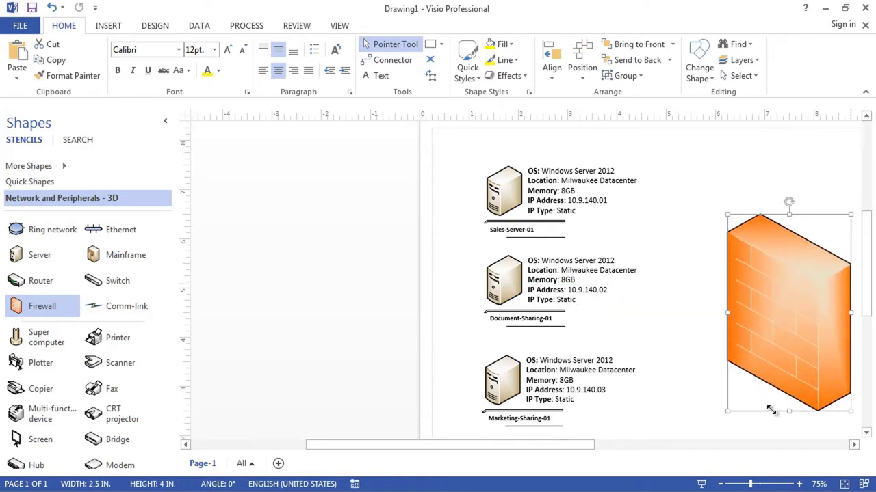
pyautogui.moveTo(774, 301); pyautogui.dragTo(745, 277)
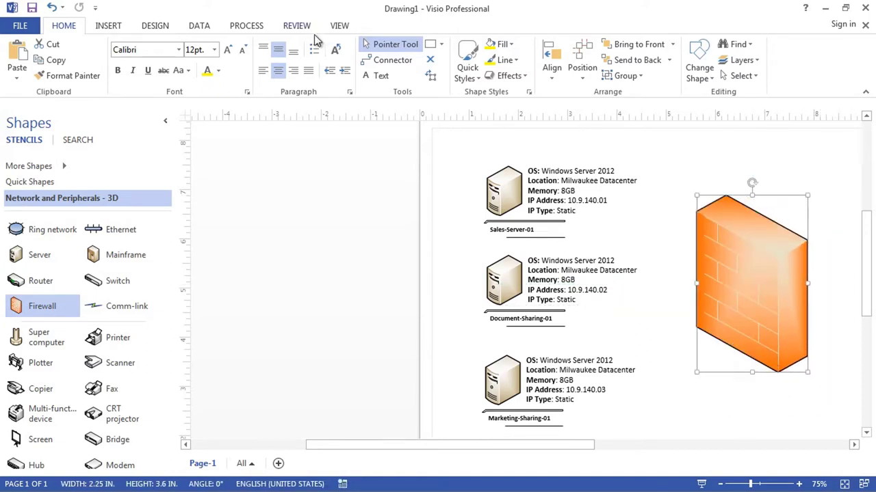
pyautogui.click(383, 60)
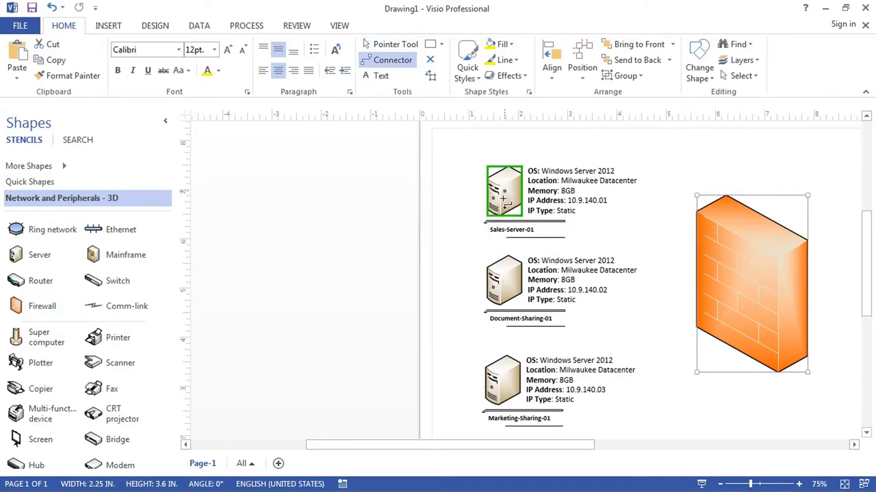
pyautogui.moveTo(504, 193); pyautogui.dragTo(692, 252)
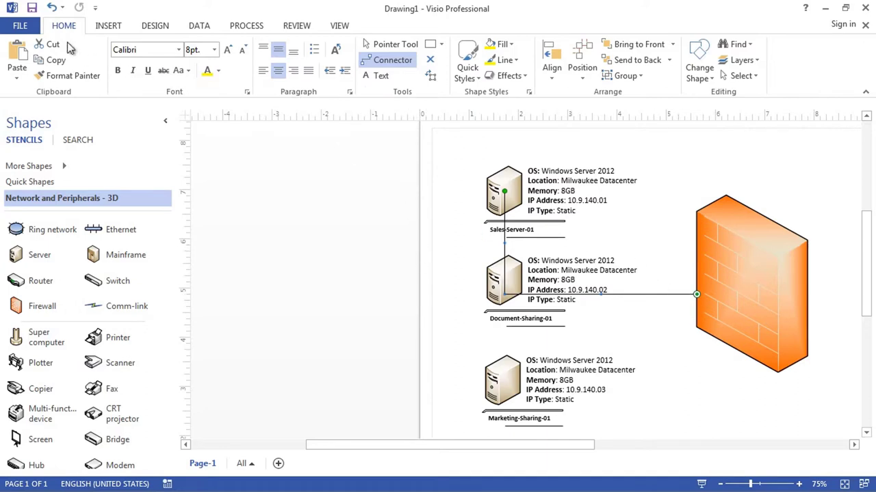
pyautogui.click(52, 7)
pyautogui.click(798, 240)
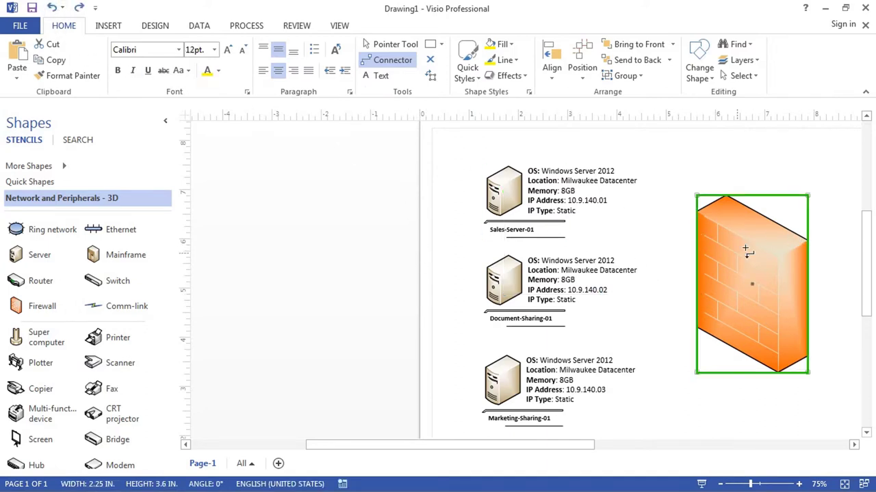
# Move the three server groups to the page's right edge with the firewall beside them on the left.
pyautogui.click(387, 43)
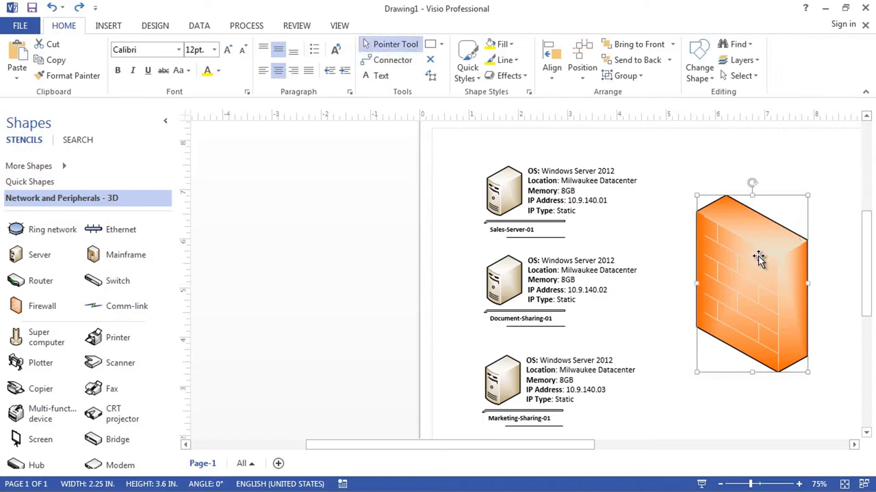
pyautogui.moveTo(758, 258); pyautogui.dragTo(400, 259)
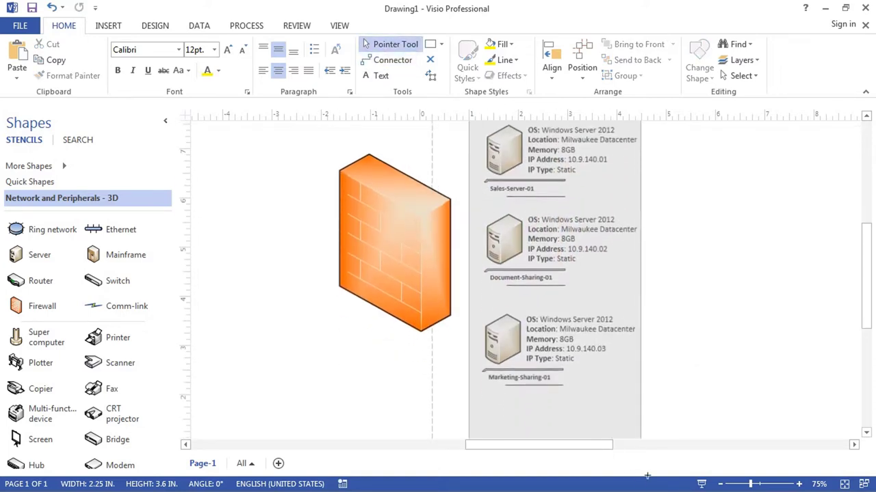
pyautogui.moveTo(646, 475); pyautogui.dragTo(636, 438)
pyautogui.moveTo(559, 220); pyautogui.dragTo(757, 250)
pyautogui.moveTo(430, 254); pyautogui.dragTo(612, 275)
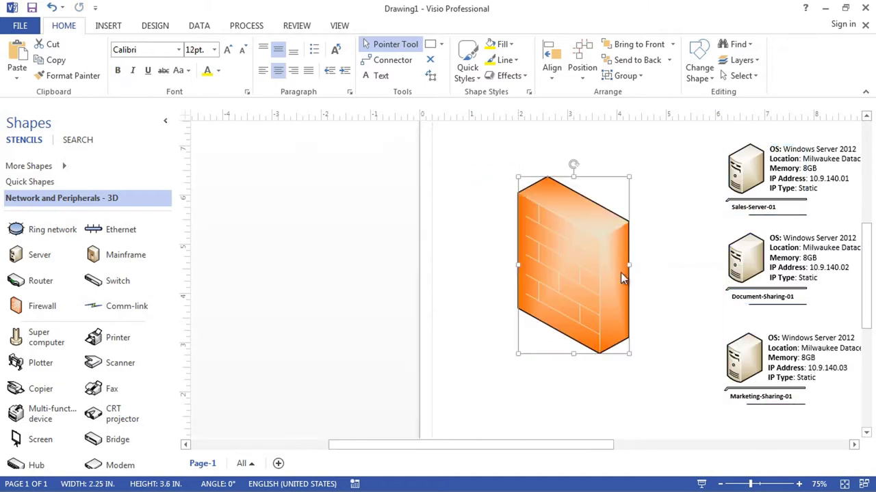
pyautogui.click(587, 372)
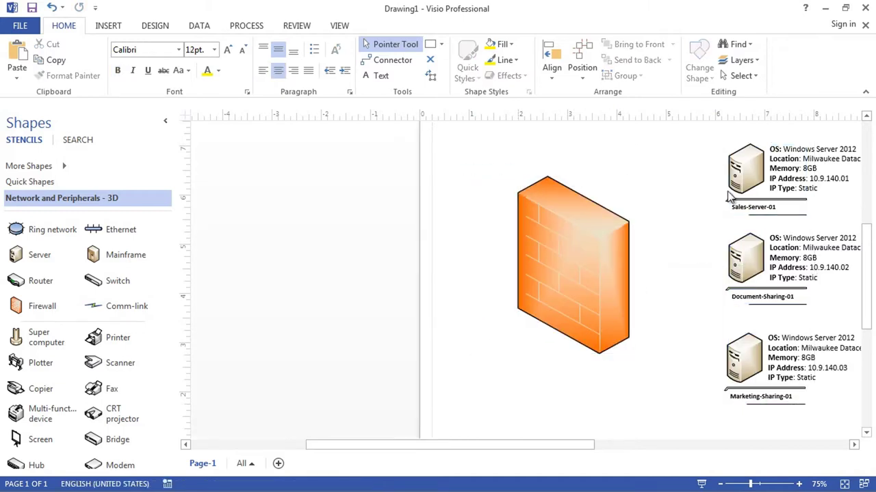
# Connect Sales-Server-01 to the firewall with a right-angled connector and adjust its bends.
pyautogui.click(391, 59)
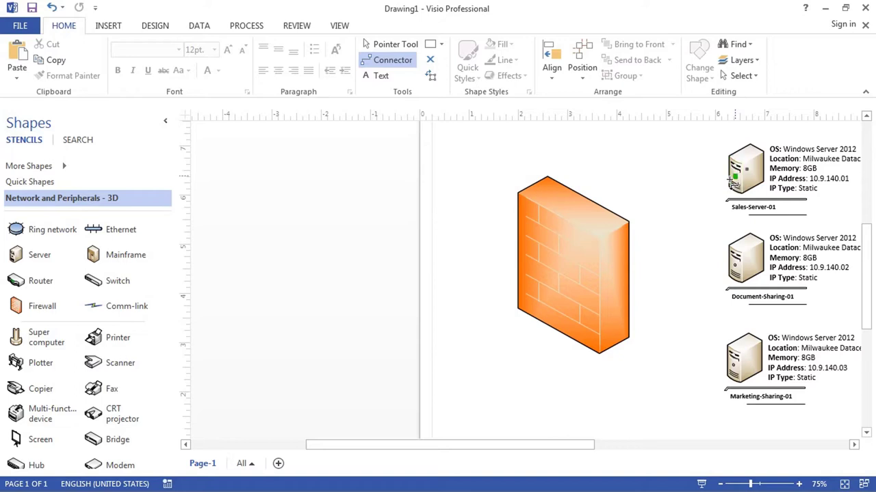
pyautogui.moveTo(729, 176); pyautogui.dragTo(631, 264)
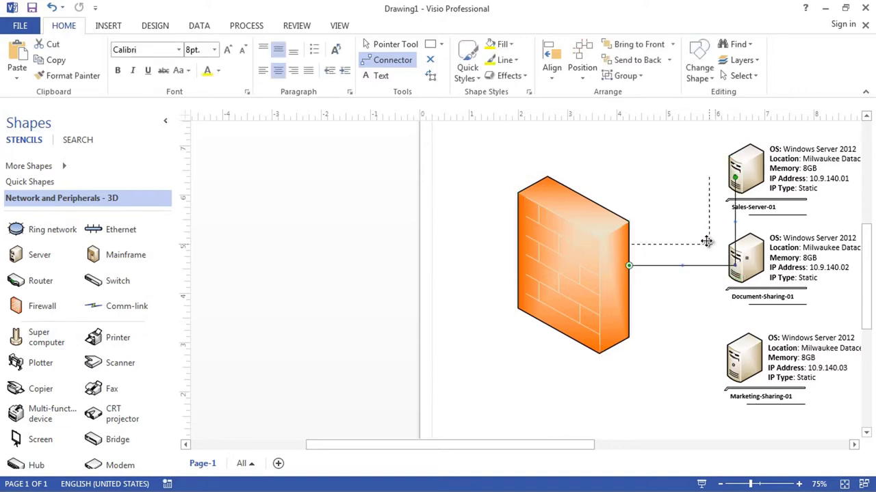
pyautogui.moveTo(707, 241); pyautogui.dragTo(707, 244)
pyautogui.moveTo(712, 176); pyautogui.dragTo(746, 169)
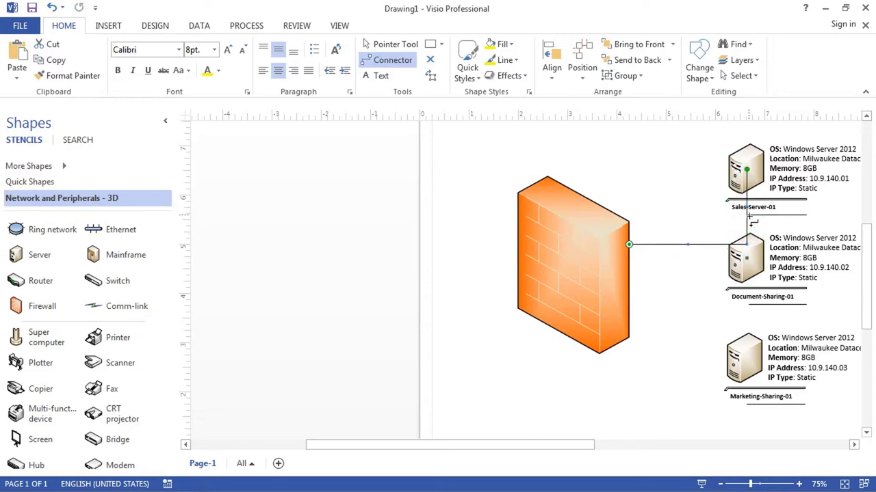
pyautogui.moveTo(748, 205); pyautogui.dragTo(684, 205)
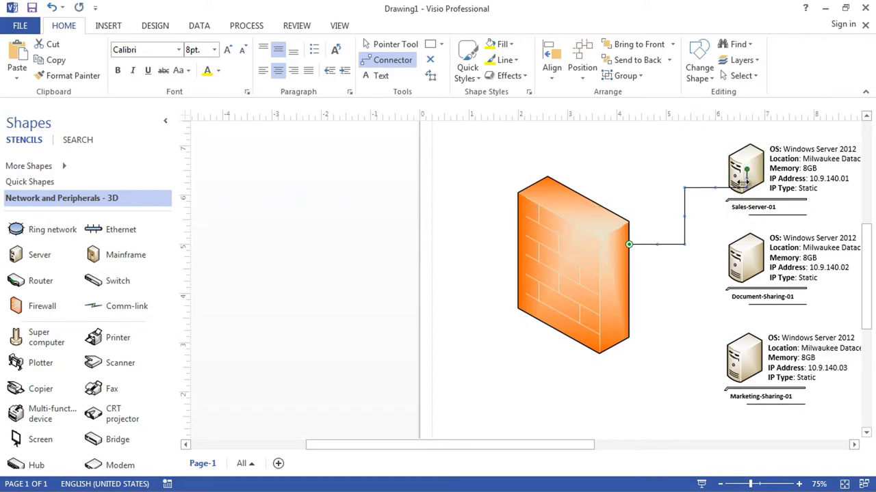
pyautogui.click(715, 185)
pyautogui.moveTo(713, 170); pyautogui.dragTo(713, 169)
pyautogui.click(692, 298)
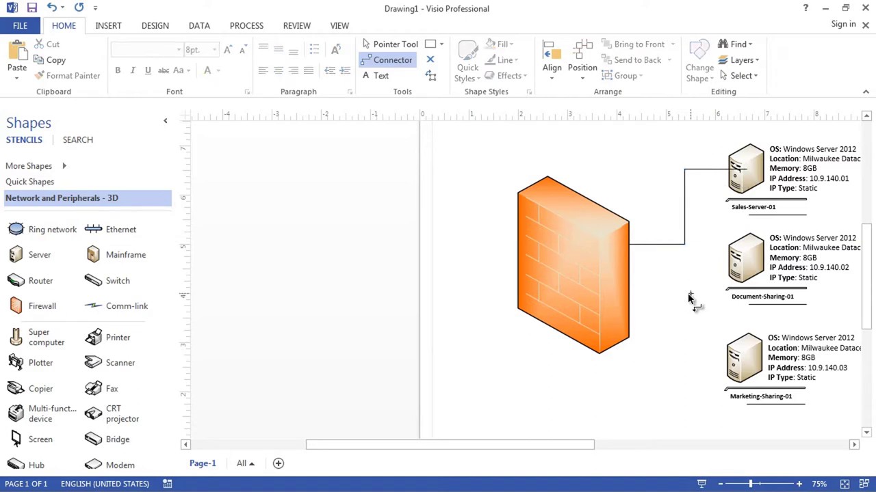
pyautogui.click(684, 245)
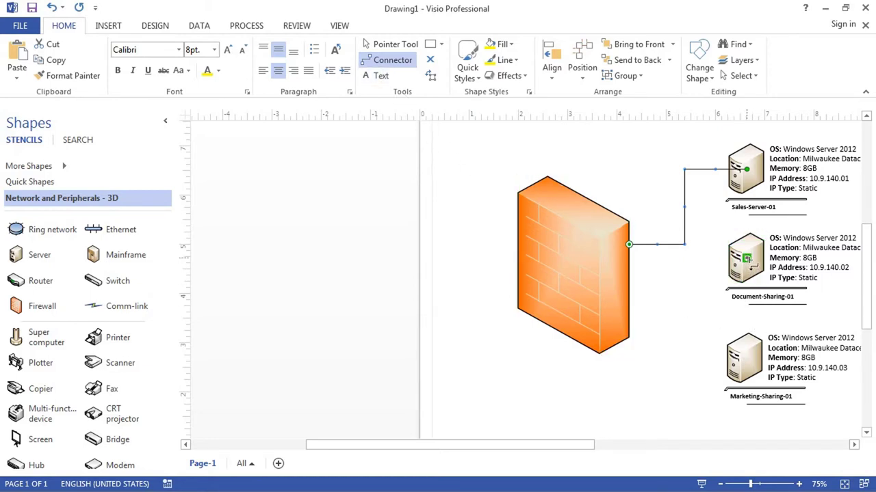
# Connect Document-Sharing-01 and Marketing-Sharing-01 to the firewall, aligning their vertical runs with Sales.
pyautogui.moveTo(746, 259); pyautogui.dragTo(629, 247)
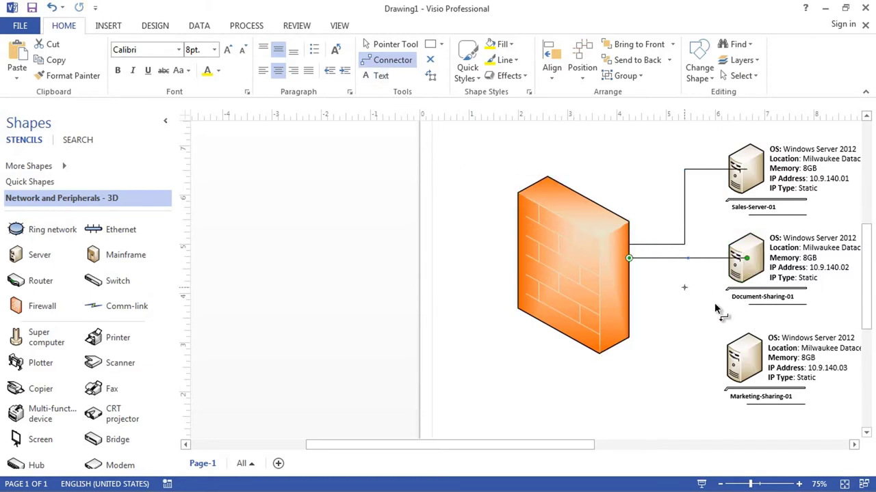
pyautogui.moveTo(743, 359); pyautogui.dragTo(628, 260)
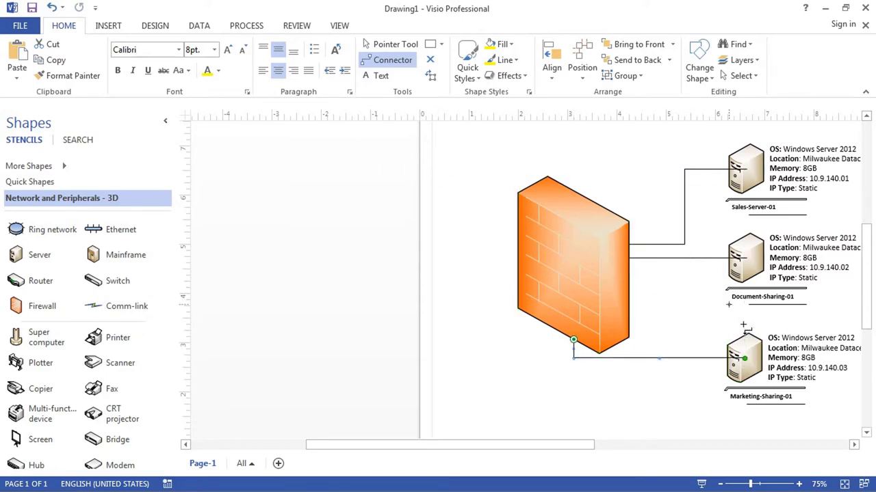
pyautogui.moveTo(652, 321); pyautogui.dragTo(639, 259)
pyautogui.click(620, 350)
pyautogui.moveTo(629, 308); pyautogui.dragTo(684, 308)
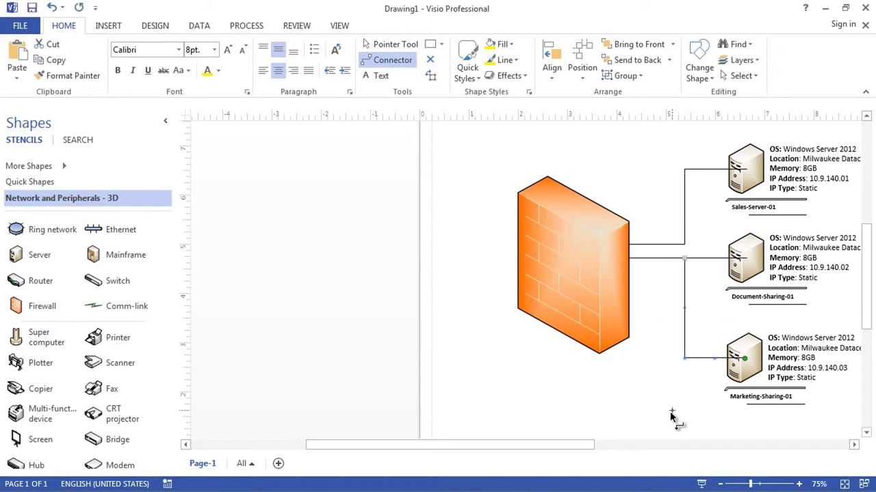
pyautogui.click(679, 432)
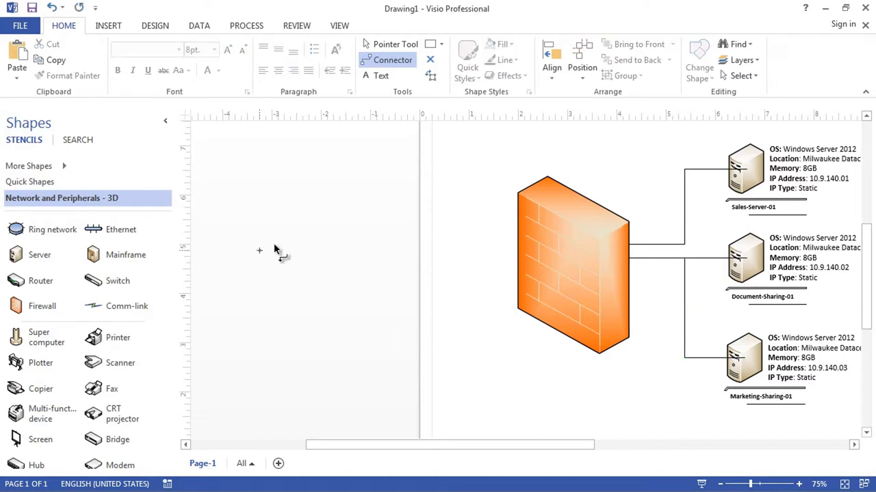